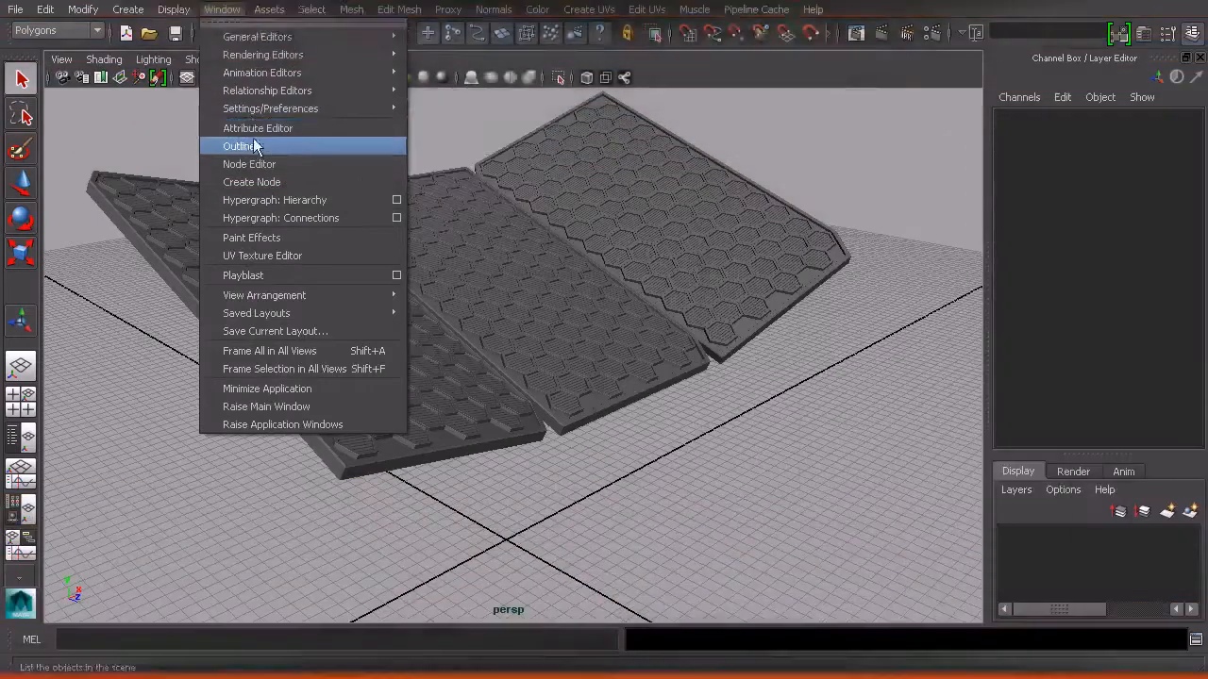
Hide the LG_Panel_GRP group from the Outliner and close the Outliner
left_click(802, 187)
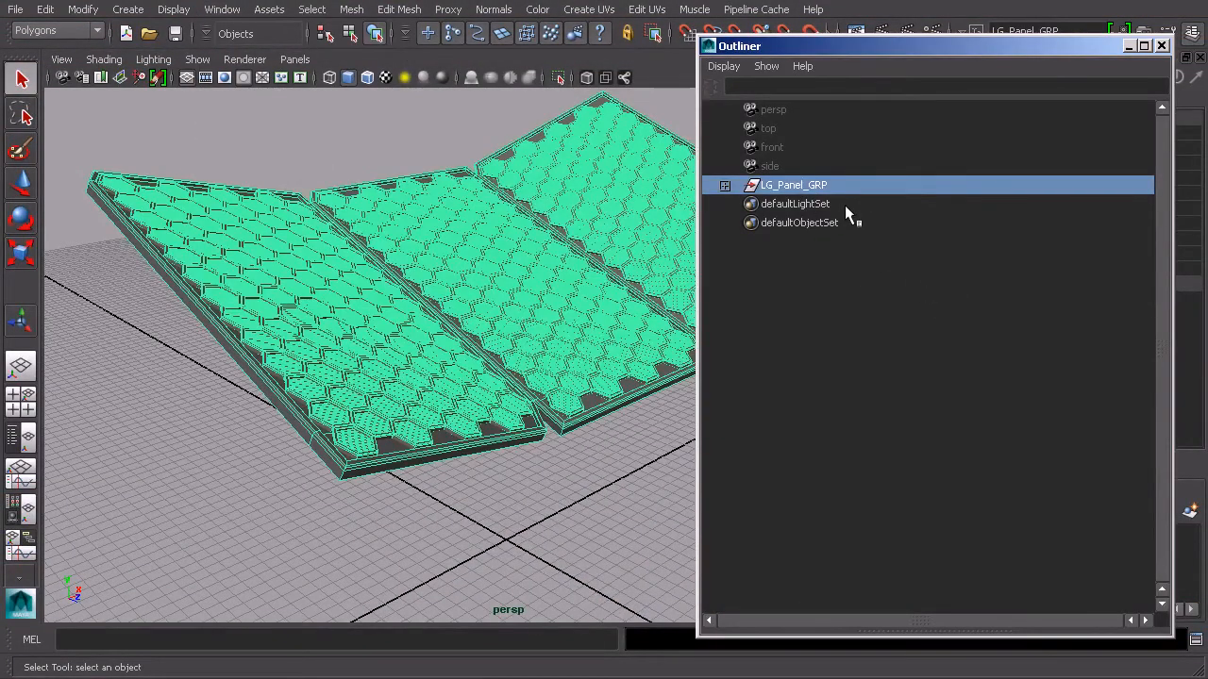
key("ctrl+h")
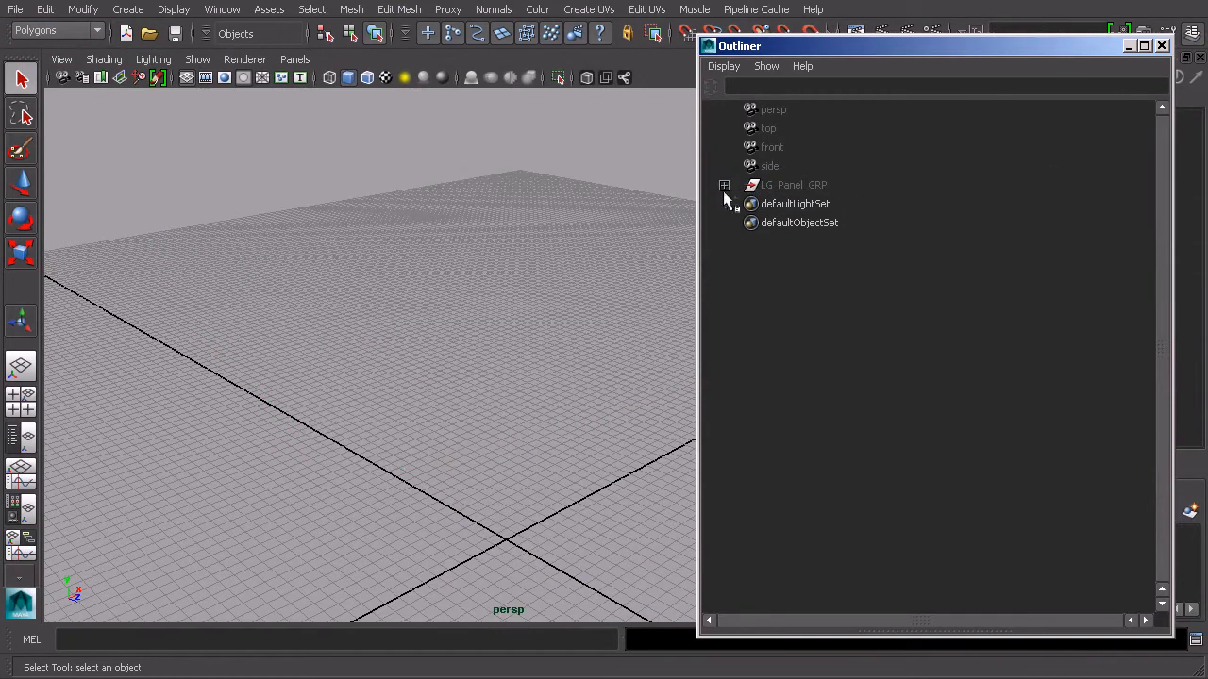
left_click_drag(372, 493, 557, 379, "alt")
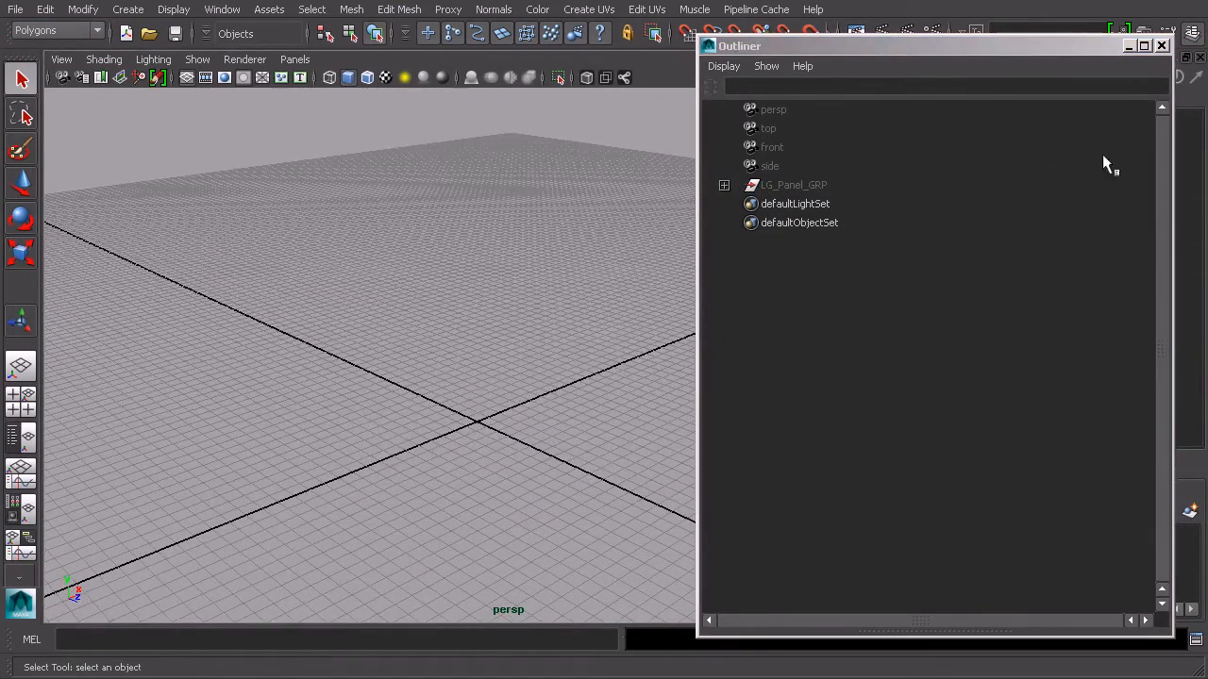
left_click(1161, 45)
left_click_drag(490, 538, 534, 304, "alt")
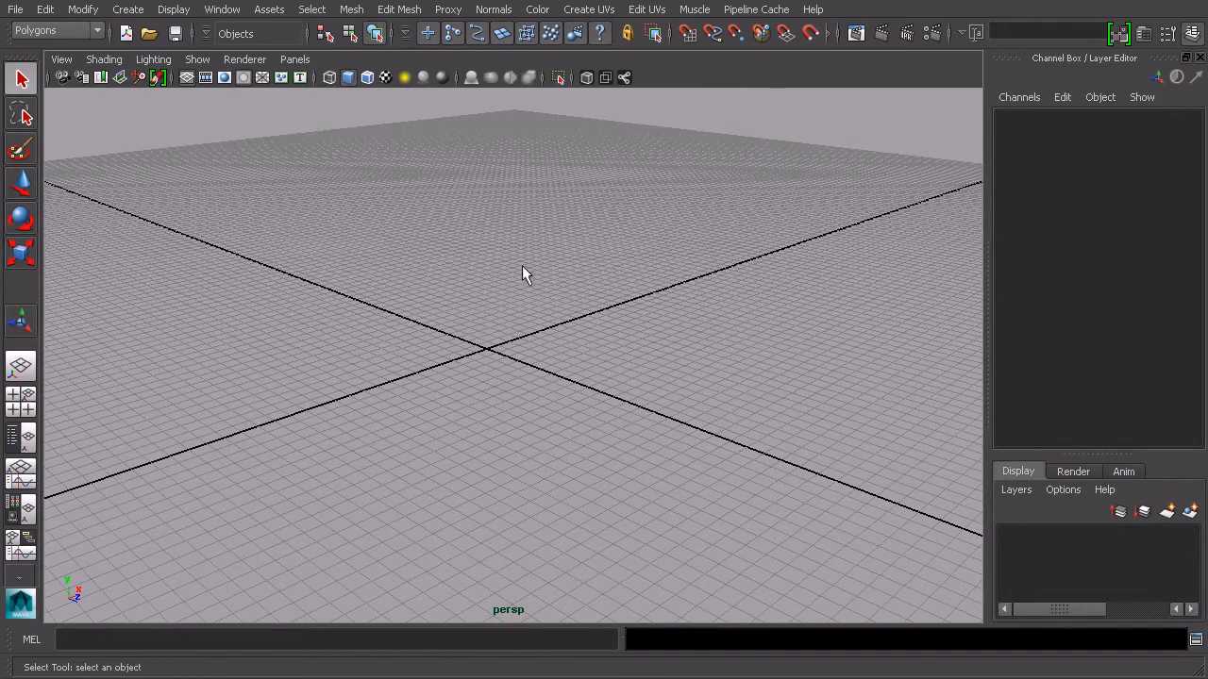
Create a polygon cylinder primitive at the grid origin
left_click(130, 12)
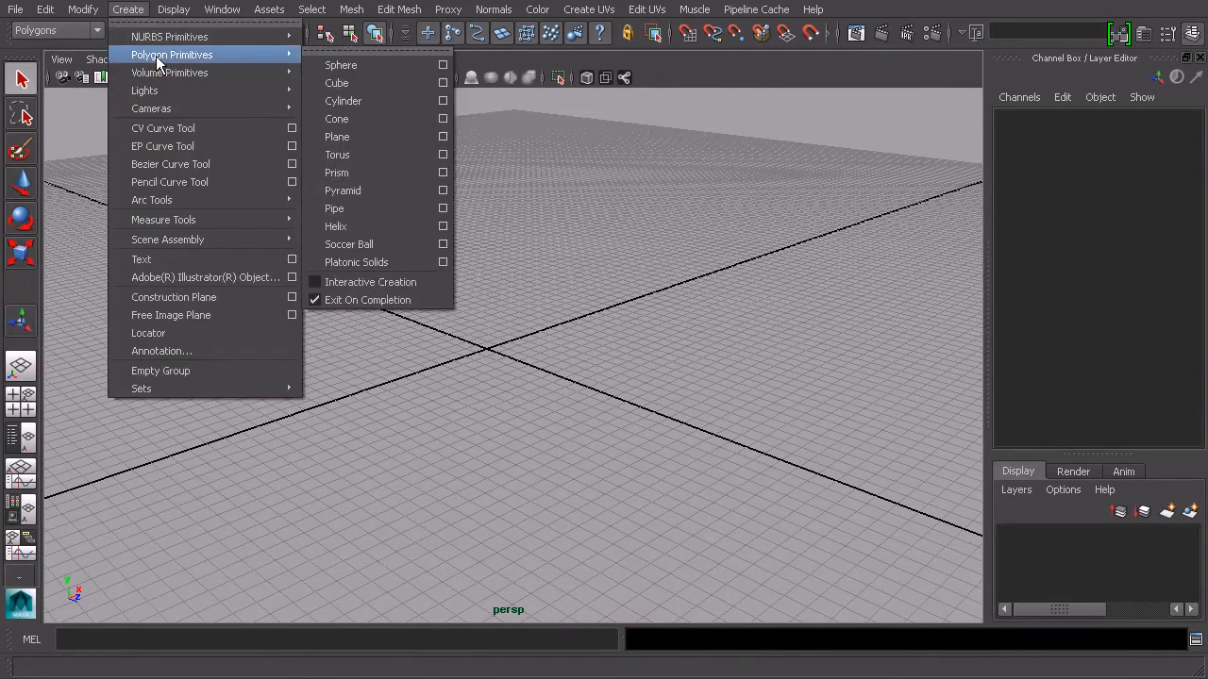
mouse_move(236, 73)
mouse_move(278, 57)
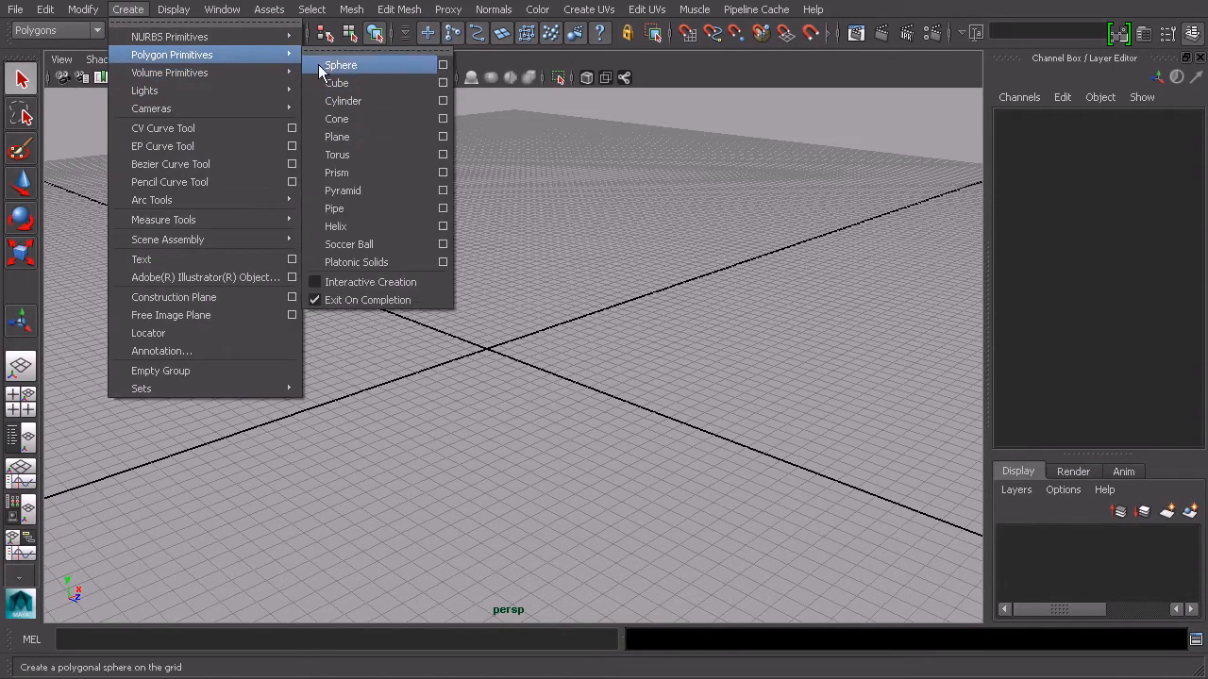
left_click(369, 100)
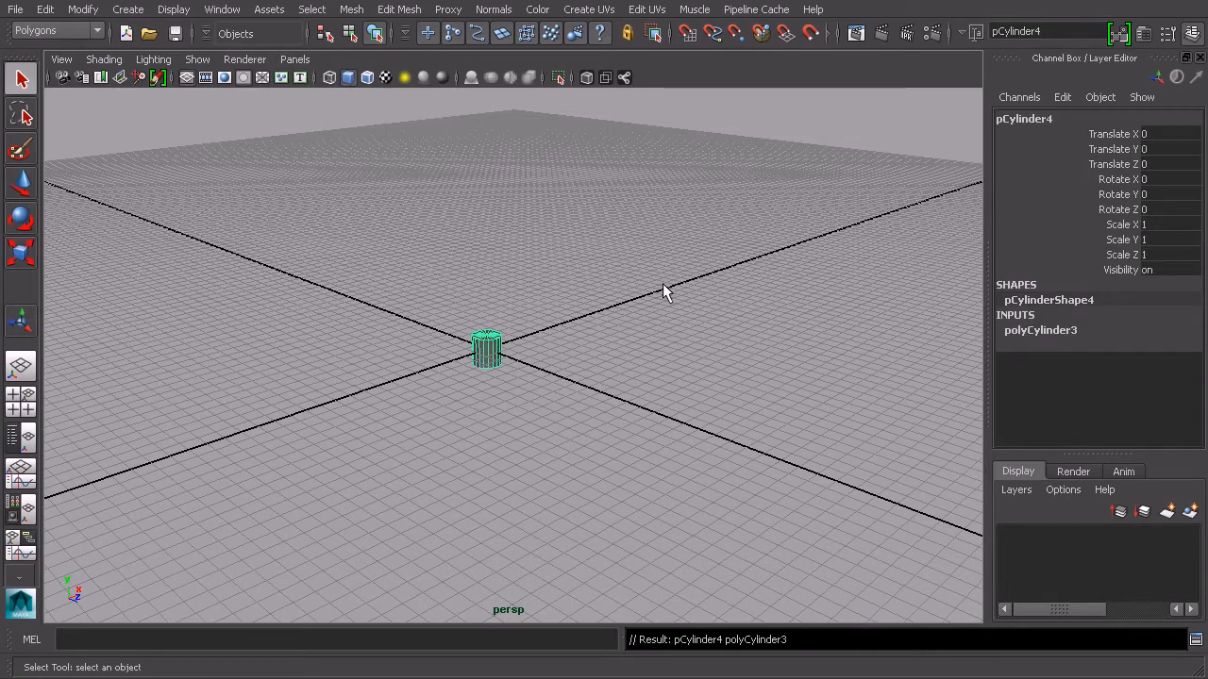
Set the cylinder's radius to 3.1 and its height to 4.4
left_click(1053, 335)
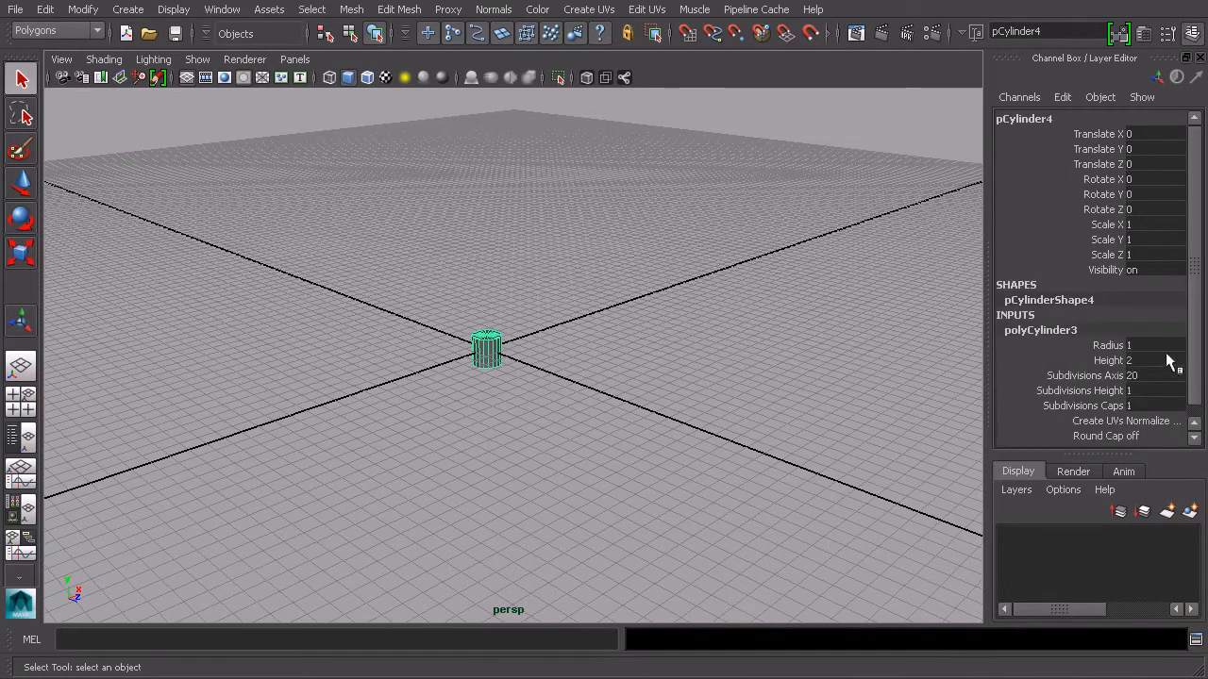
scroll(1192, 318, "down", 1)
left_click(1075, 337)
middle_click_drag(843, 306, 863, 309)
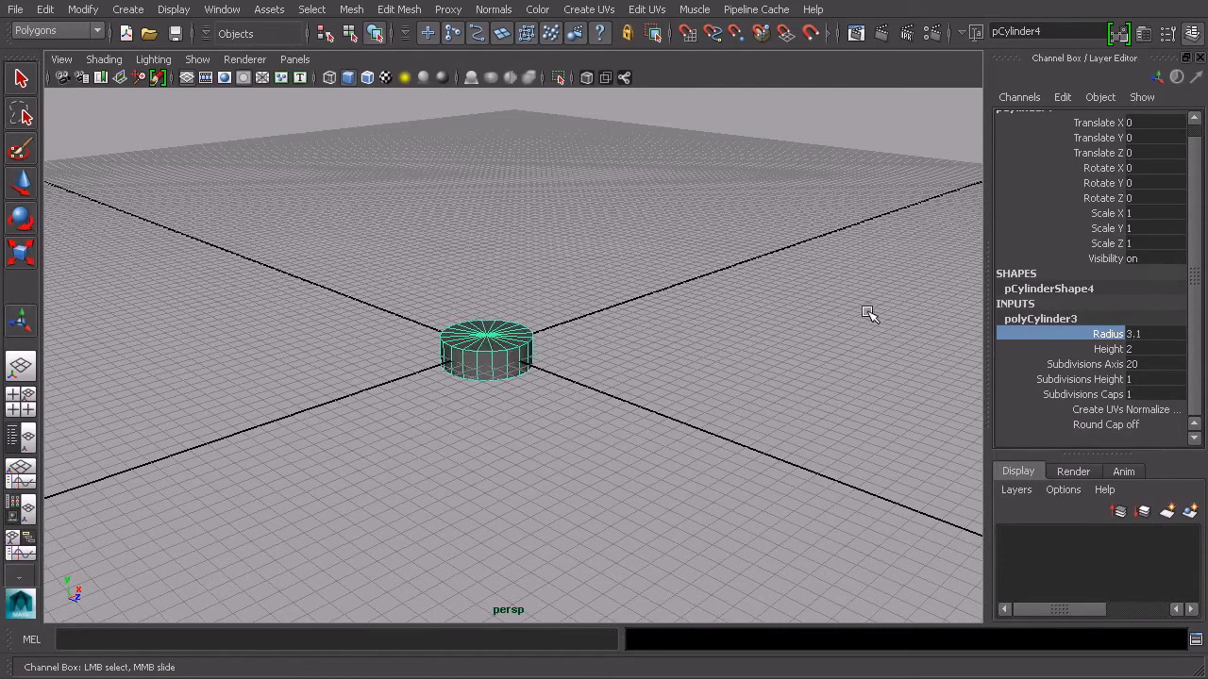
left_click(1110, 349)
mouse_move(923, 341)
middle_mouse_down()
mouse_move(943, 340)
mouse_move(922, 334)
middle_mouse_up()
left_click_drag(642, 381, 708, 358, "alt")
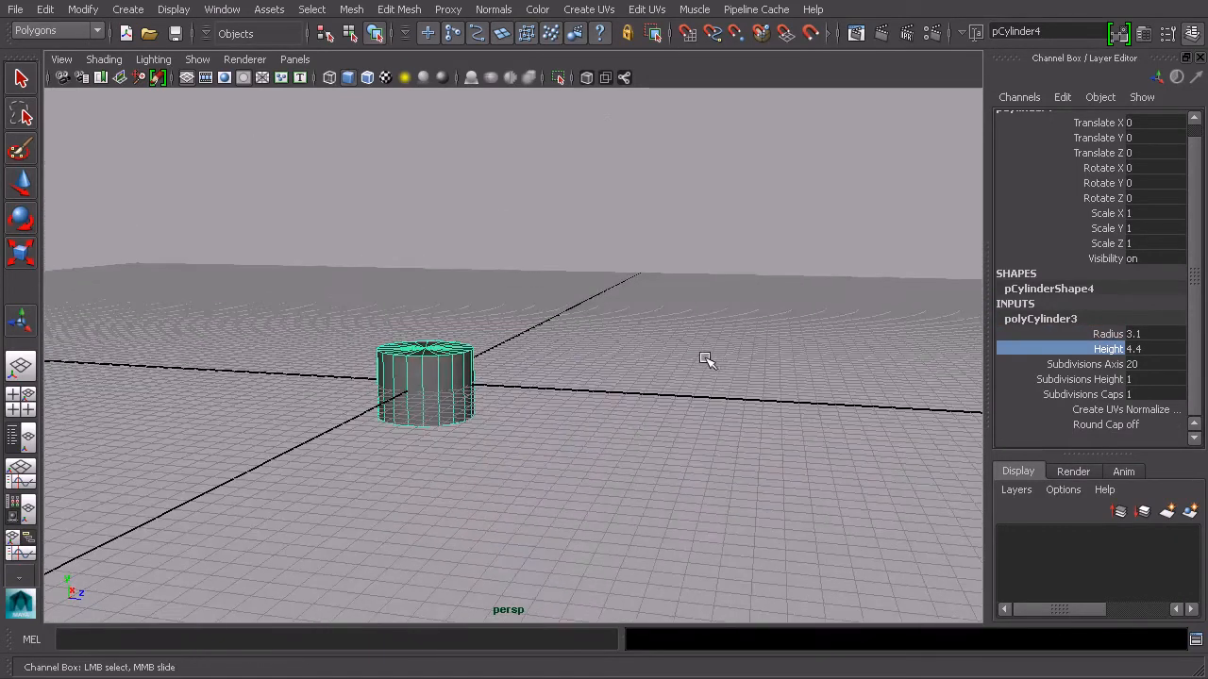
scroll(709, 357, "up", 8)
left_click_drag(805, 341, 713, 397, "alt")
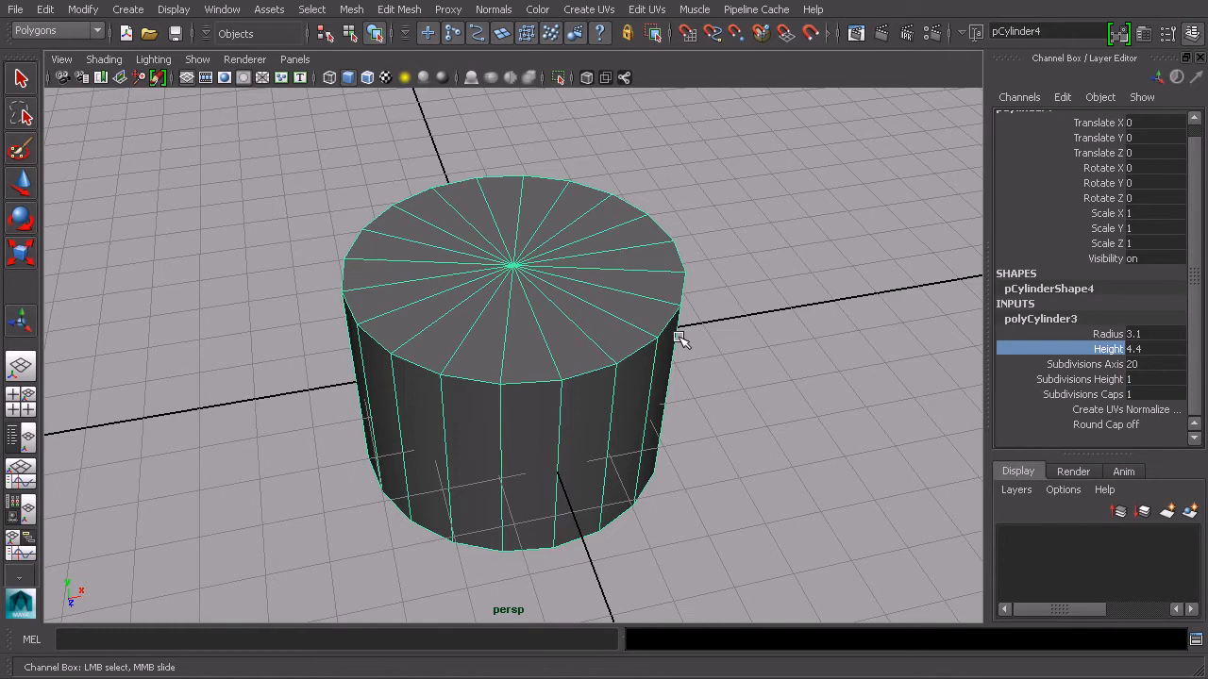
Preview the cylinder with smooth mesh display and switch back to the unsmoothed display
key("3")
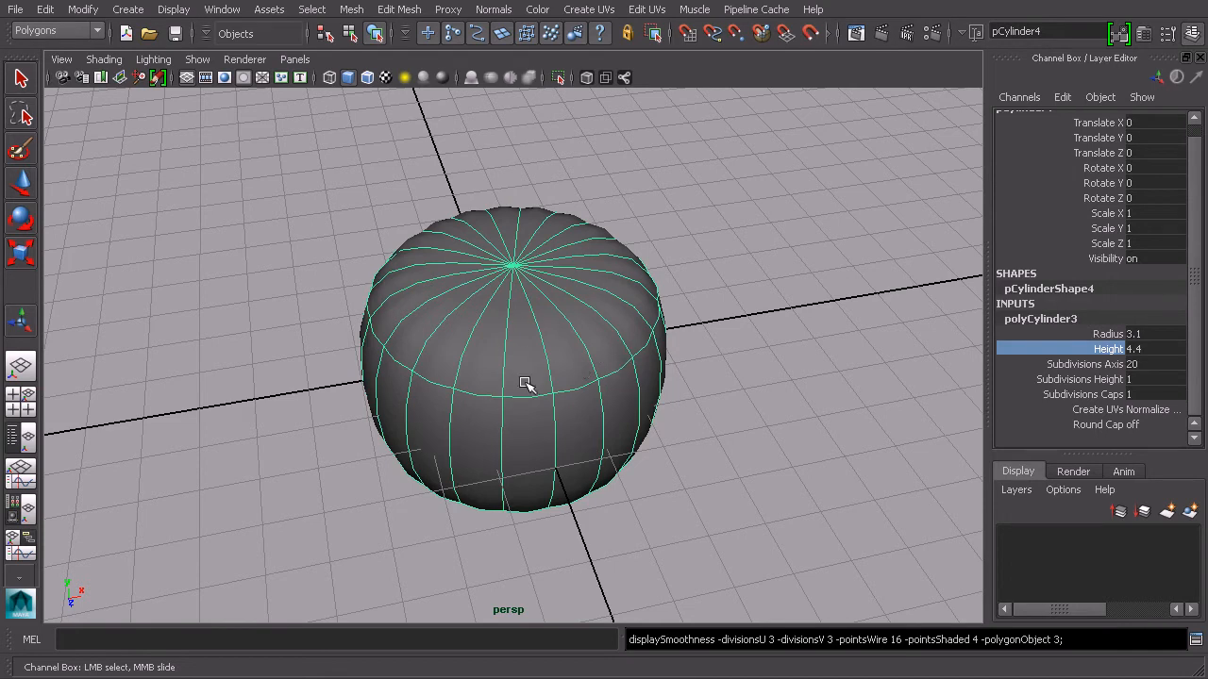
key("2")
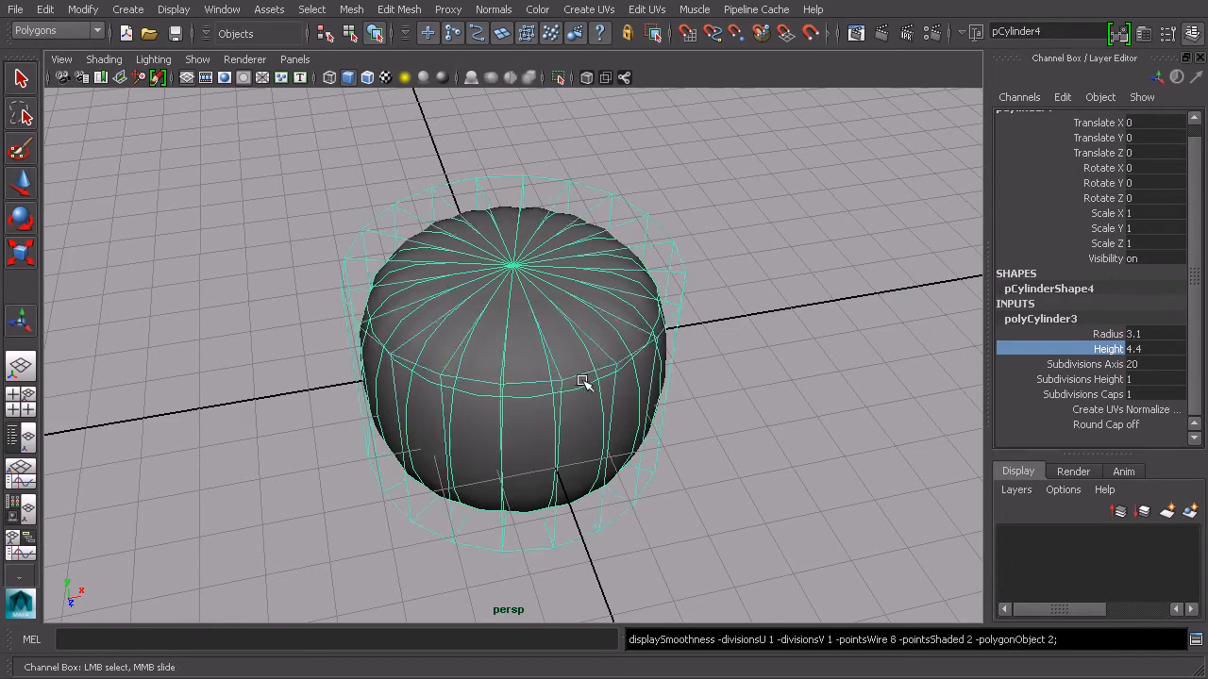
left_click_drag(655, 337, 703, 317, "alt")
key("1")
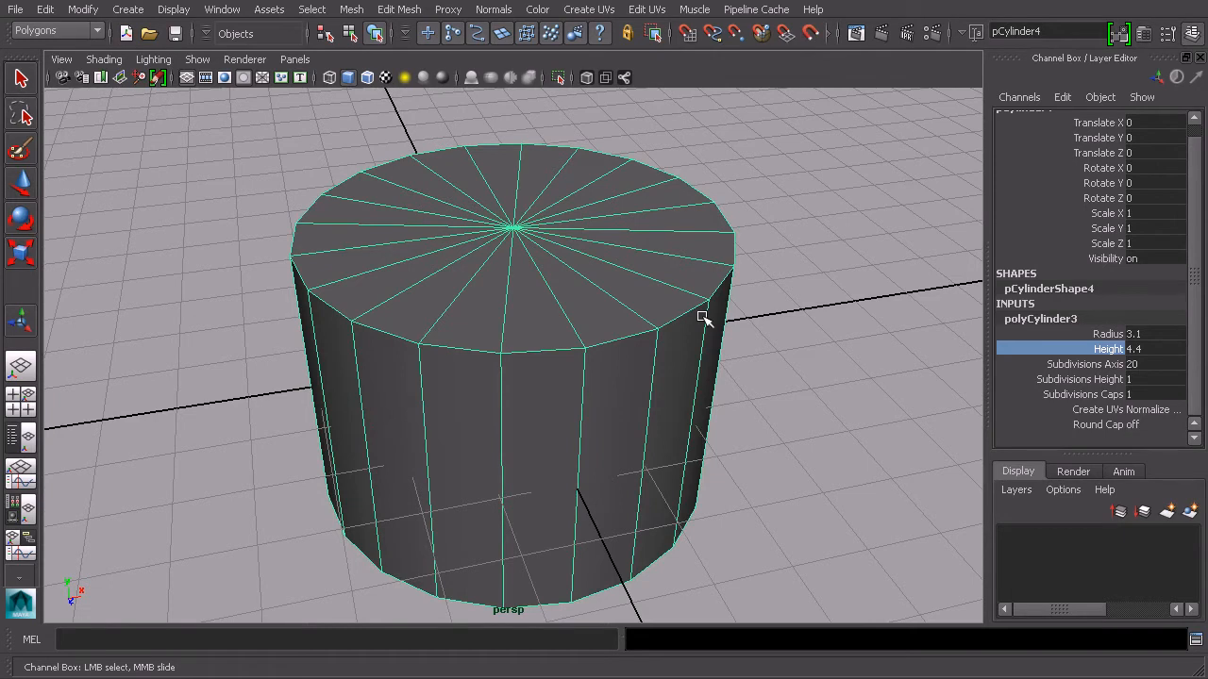
Set the cylinder's subdivisions axis to 12
scroll(754, 316, "down", 5)
left_click_drag(717, 341, 673, 318, "alt")
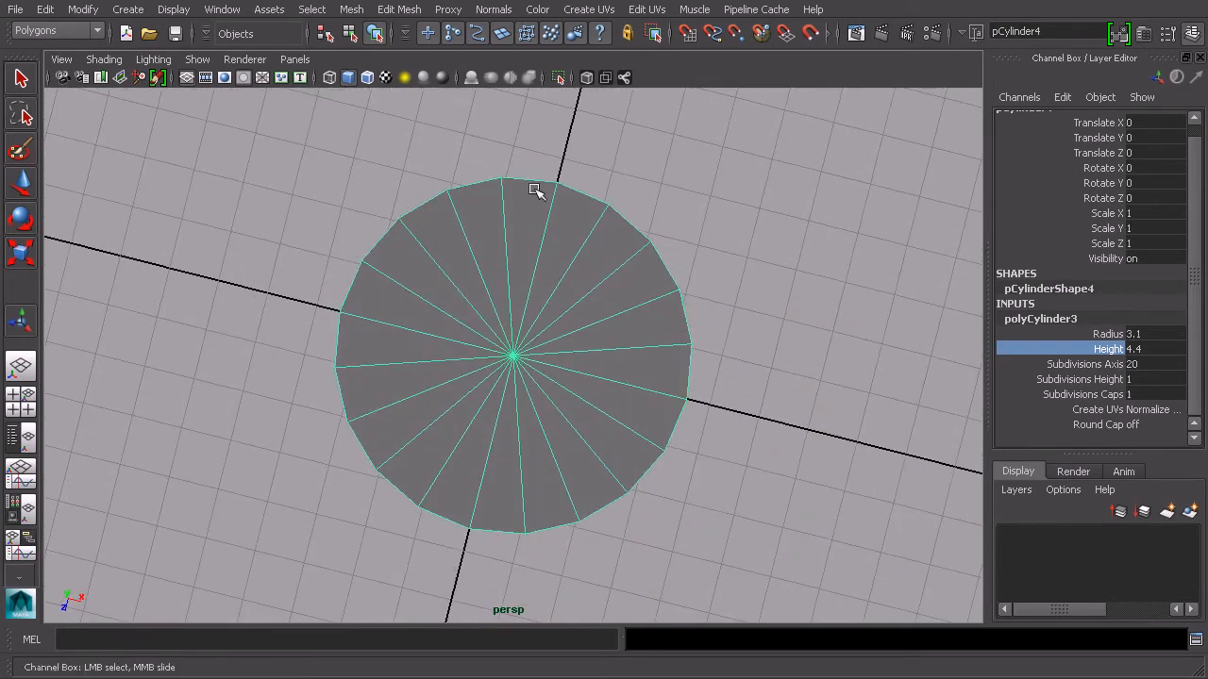
left_click_drag(595, 473, 714, 305, "alt")
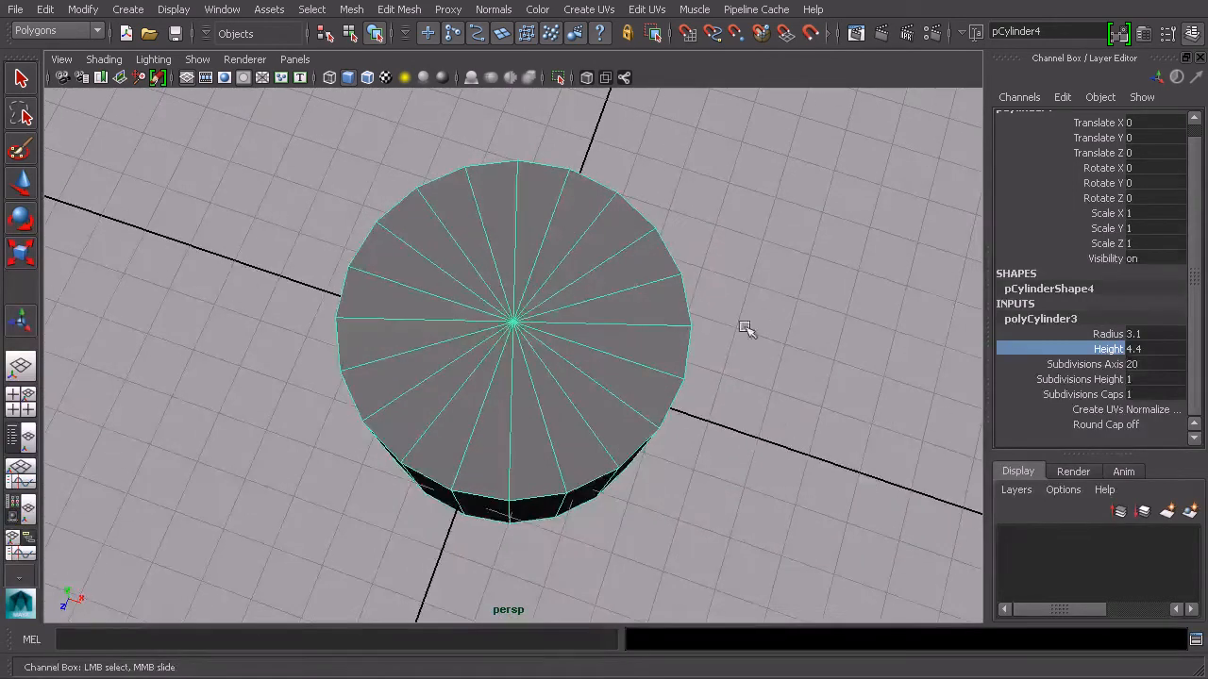
left_click(1057, 364)
middle_click_drag(863, 336, 948, 340)
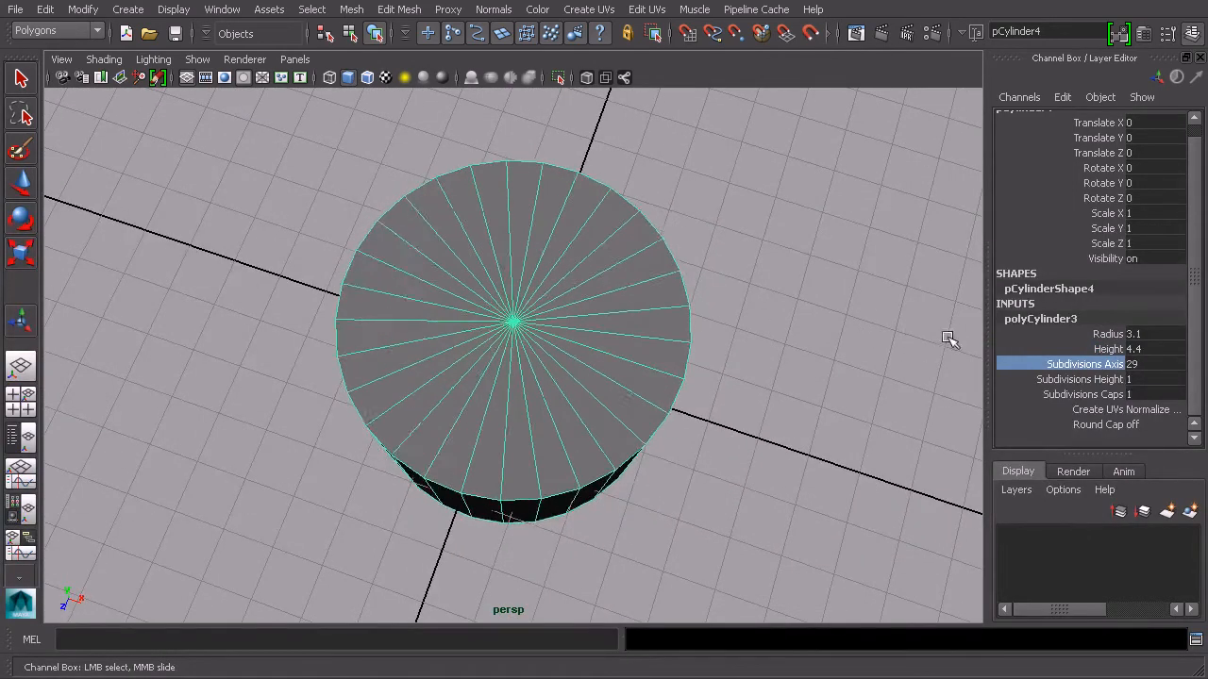
left_click_drag(948, 339, 808, 329, "alt")
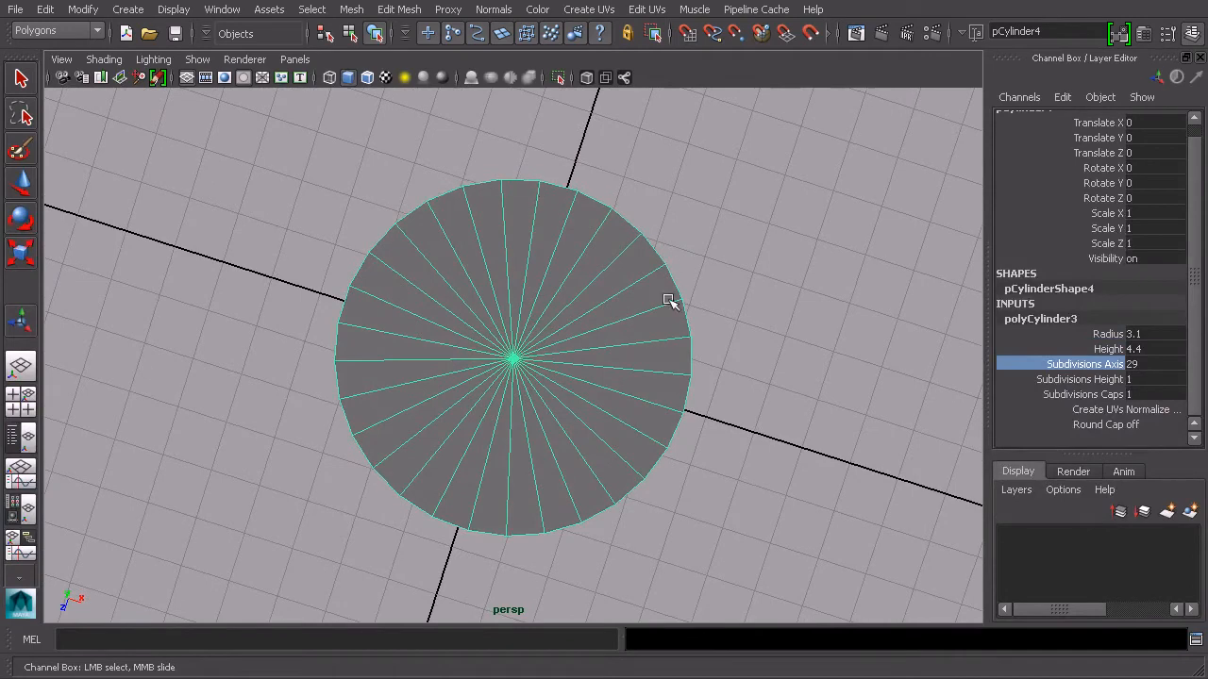
left_click_drag(553, 399, 674, 399, "alt")
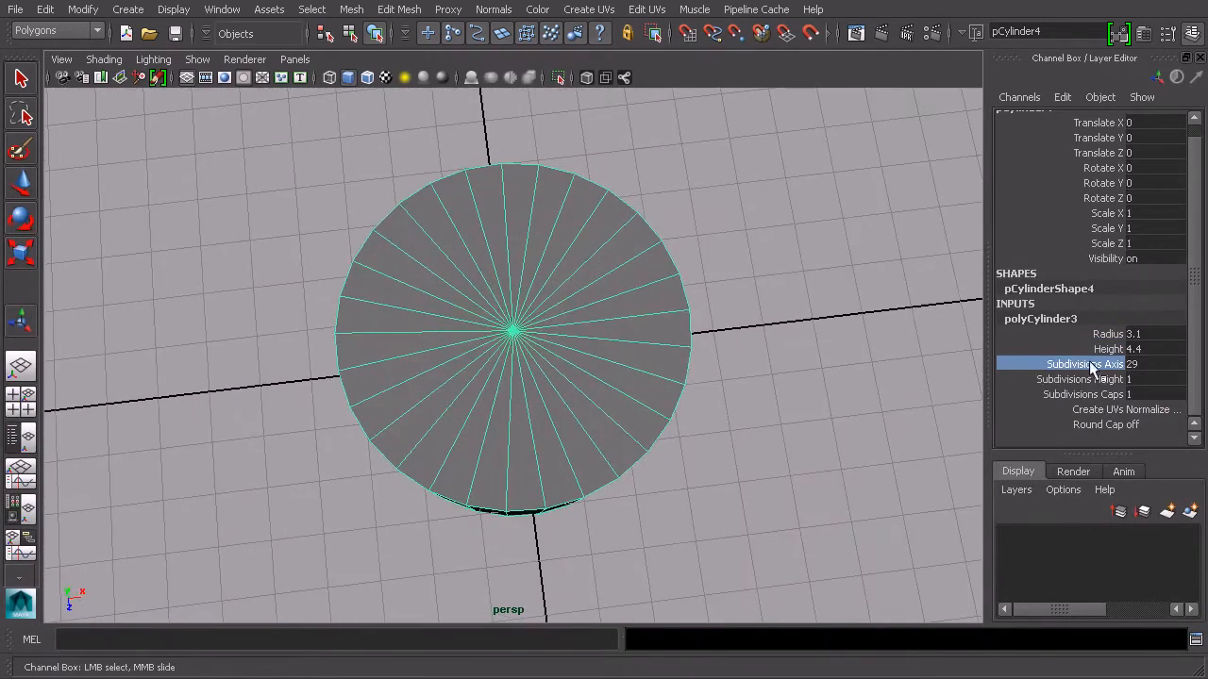
middle_click_drag(963, 357, 784, 343)
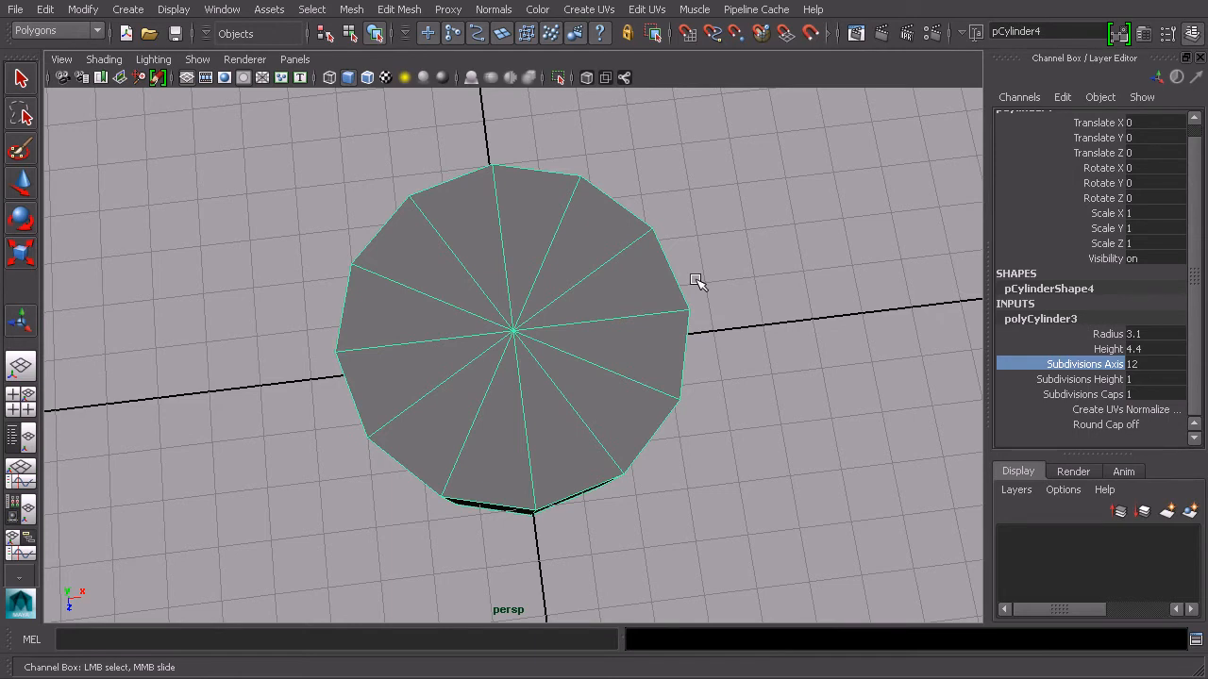
left_click_drag(811, 457, 706, 337, "alt")
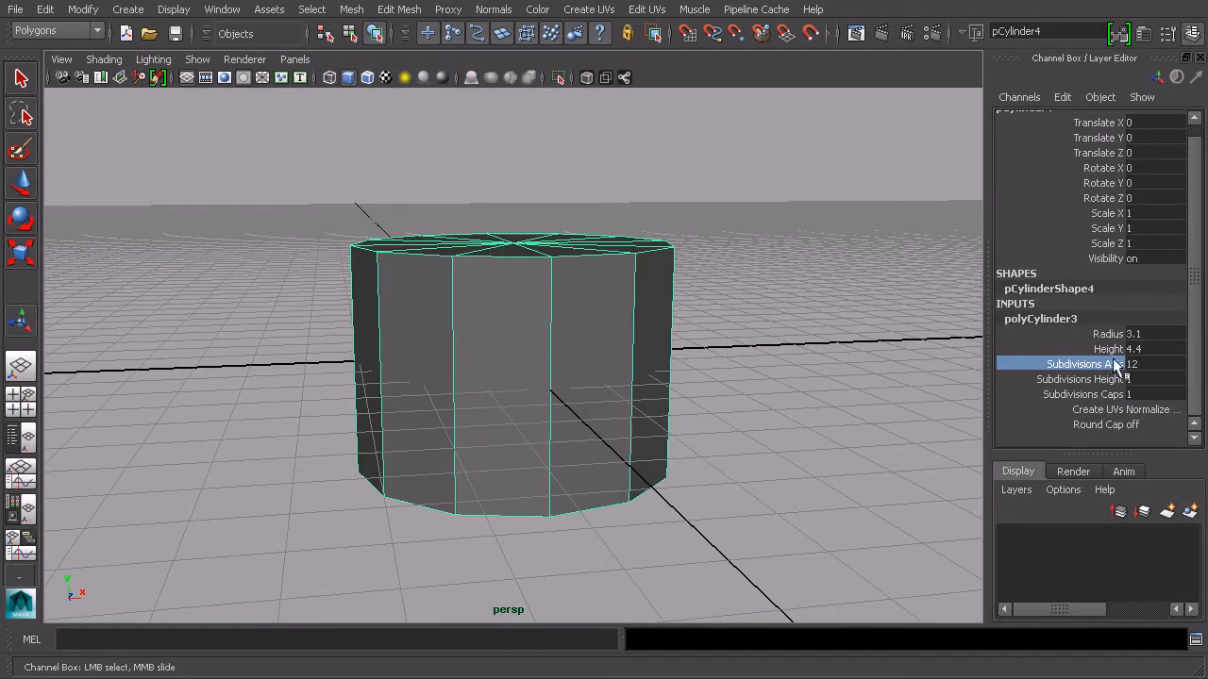
Delete the cylinder's construction history
left_click(937, 352)
key("ctrl+z")
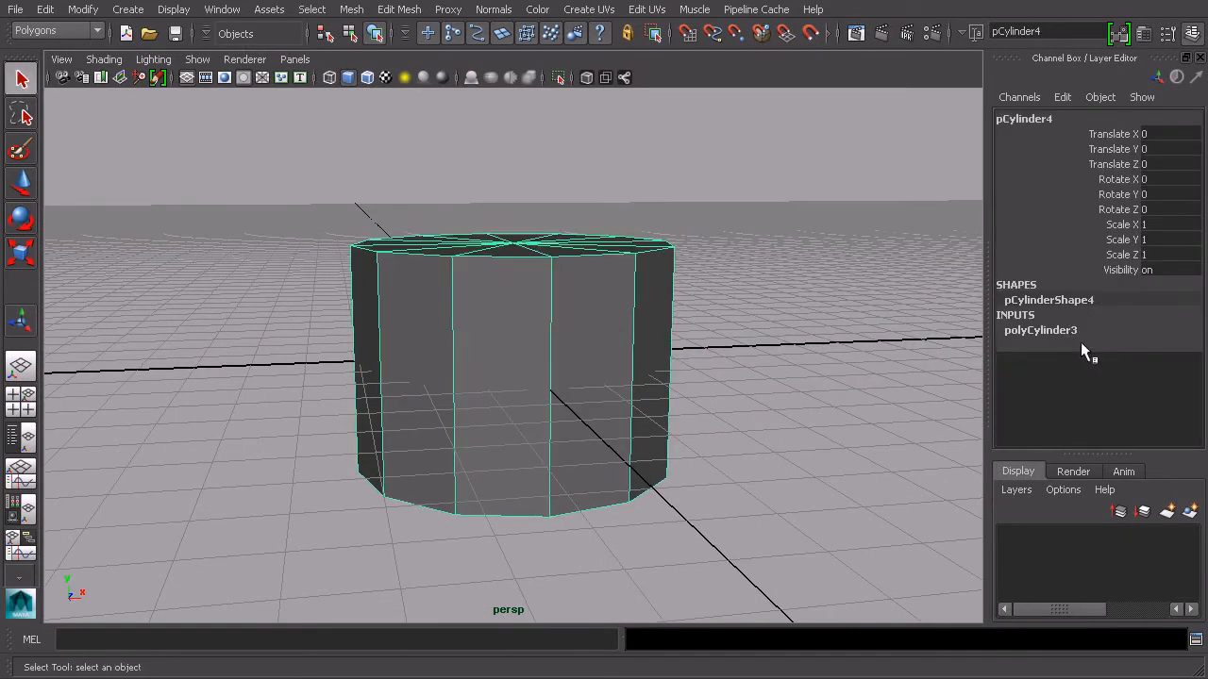
left_click(44, 9)
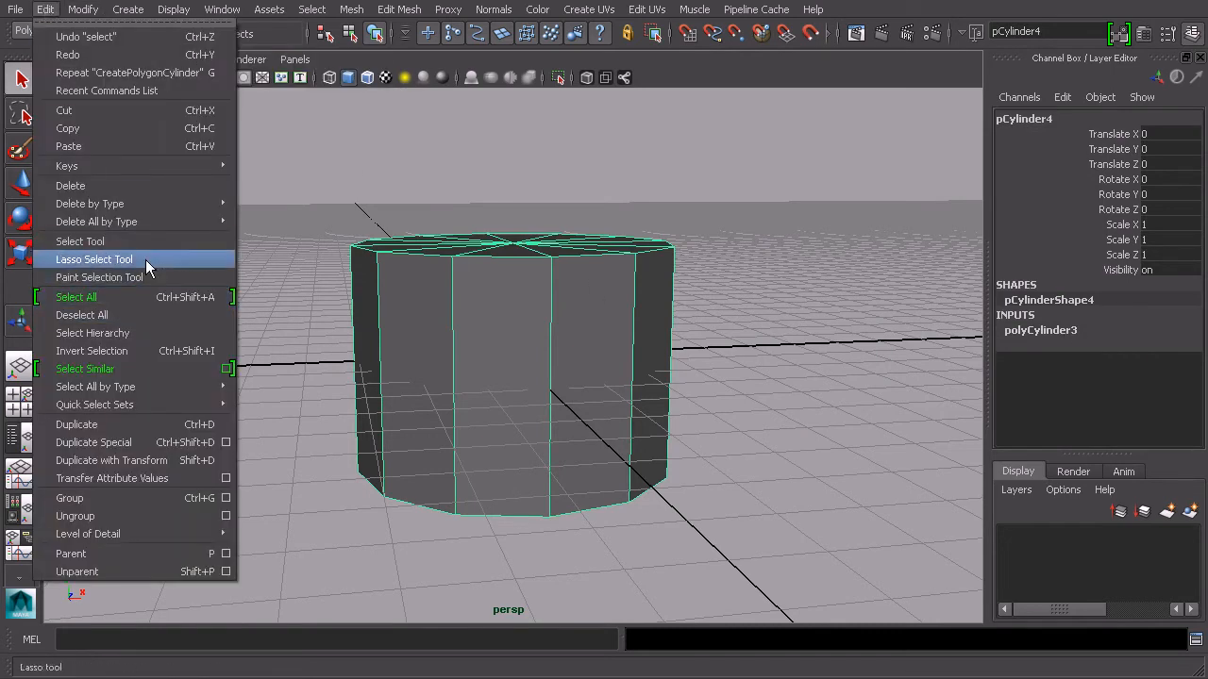
mouse_move(151, 207)
left_click(267, 213)
Orbit around the 12-sided cylinder to inspect its shape from several angles
left_click_drag(649, 324, 851, 306, "alt")
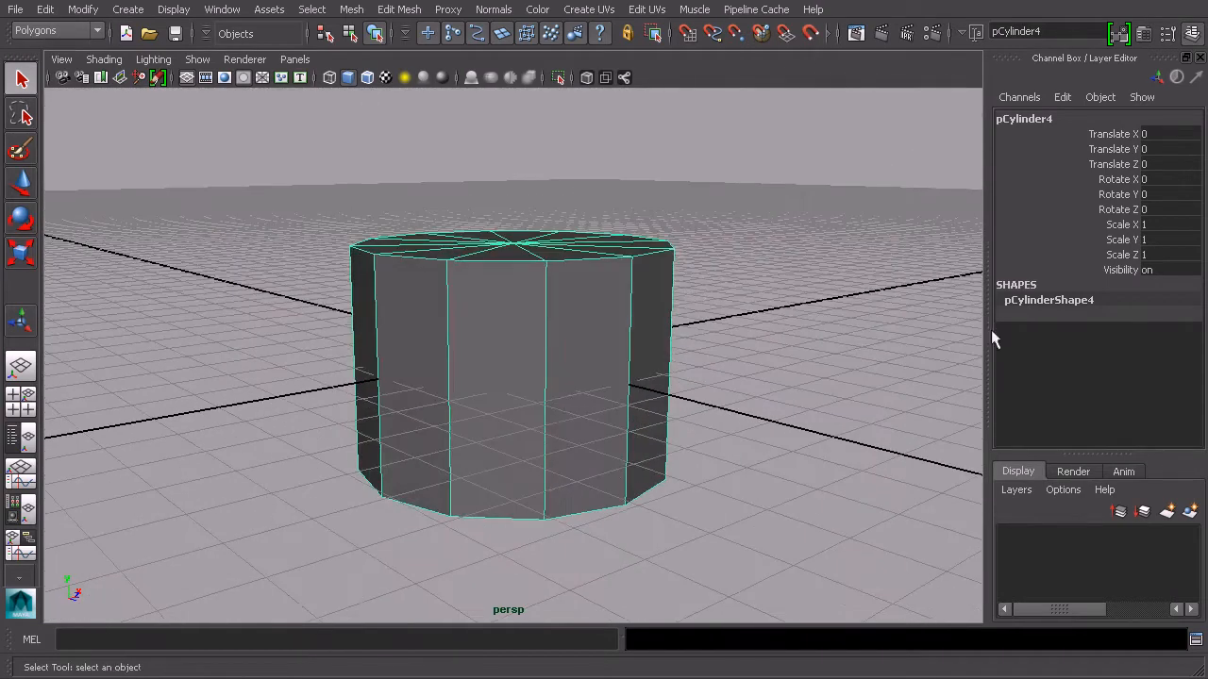
left_click_drag(783, 269, 541, 355, "alt")
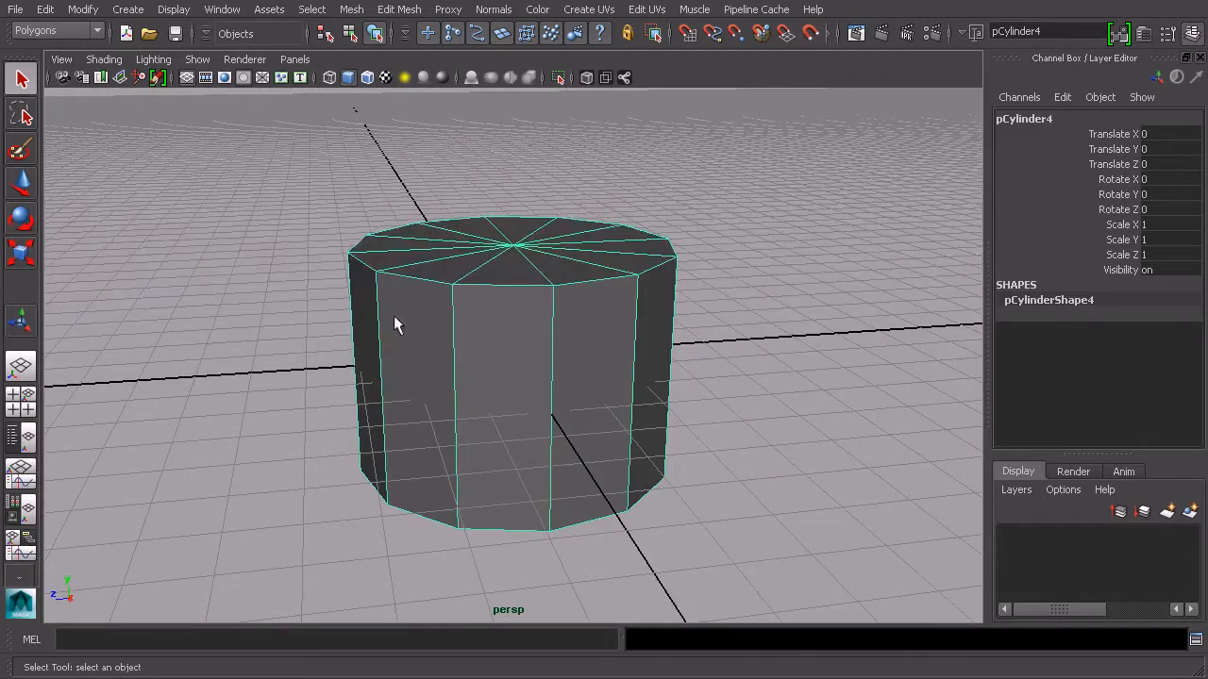
left_click_drag(555, 492, 517, 324, "alt")
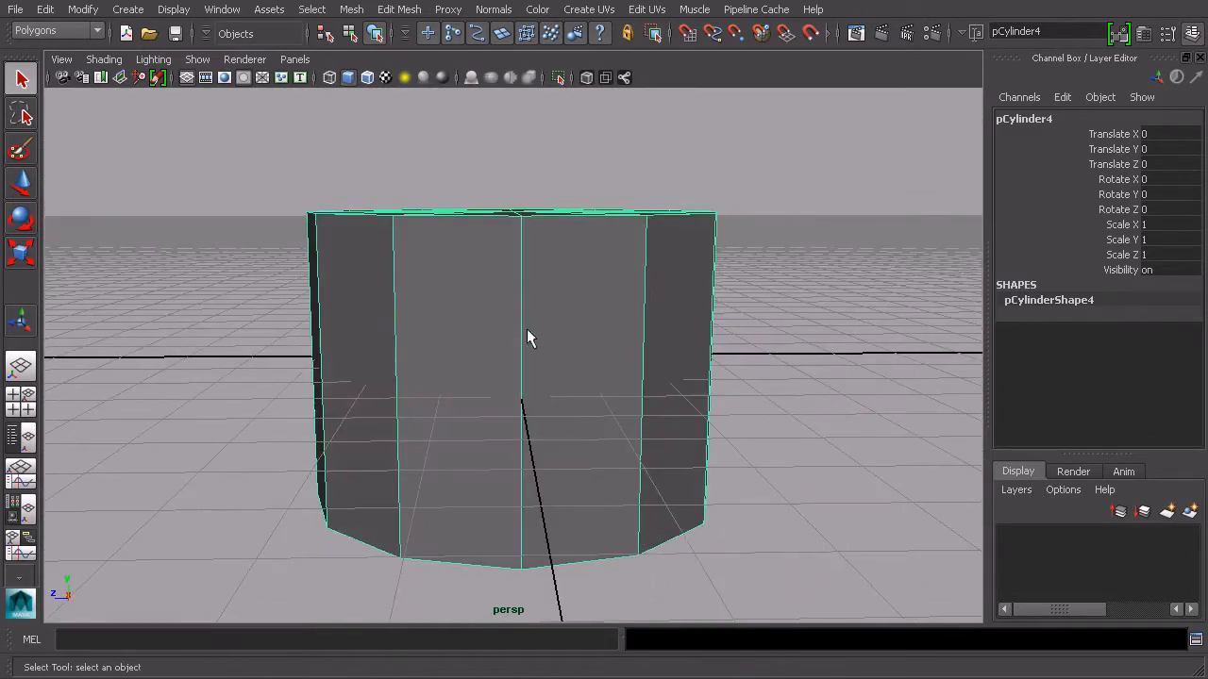
left_click_drag(714, 357, 613, 342, "alt")
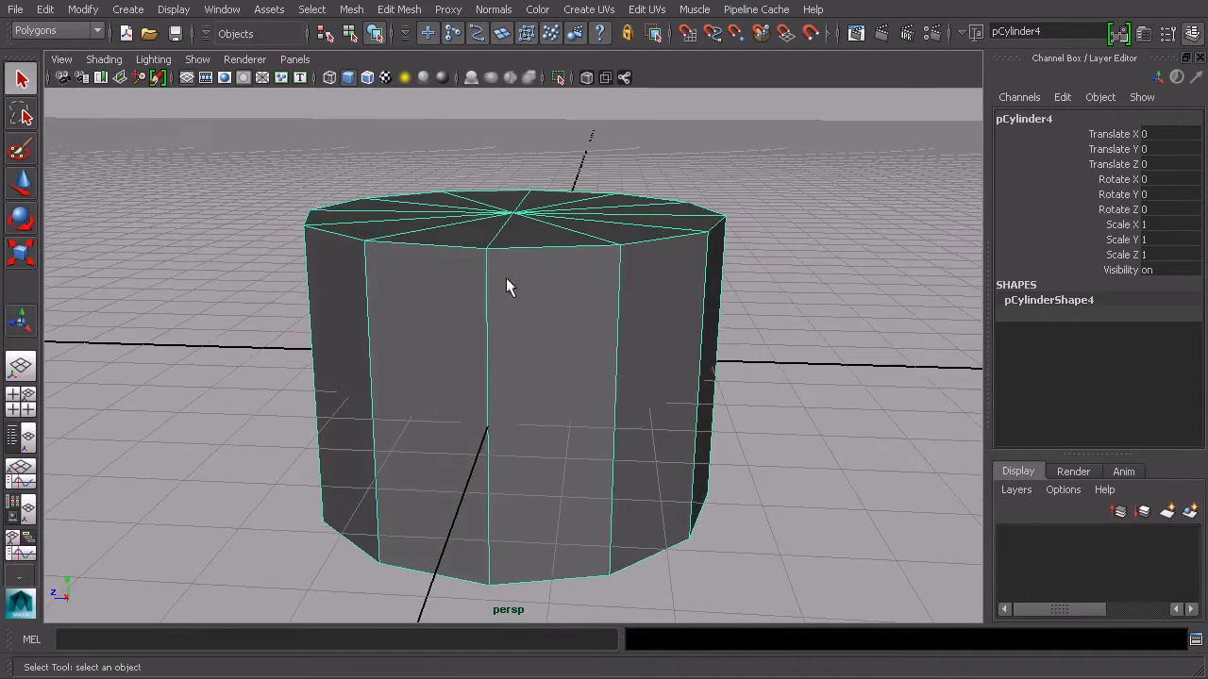
left_click_drag(535, 436, 550, 369, "alt")
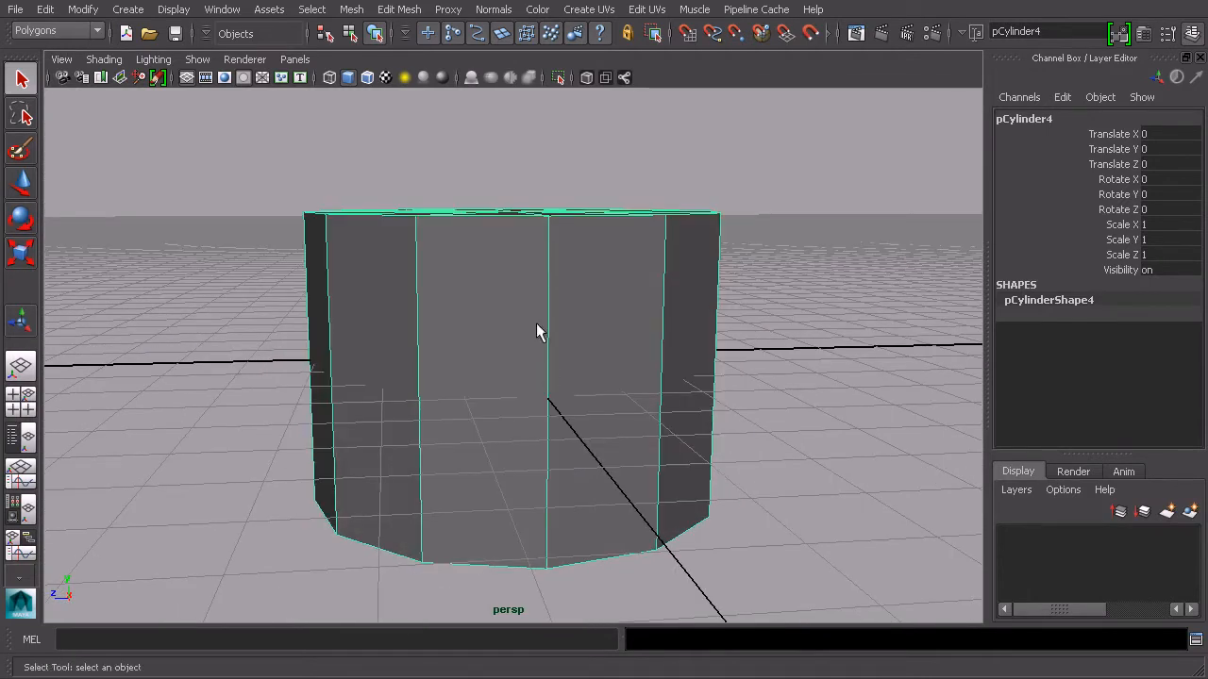
left_click_drag(416, 238, 553, 254, "alt")
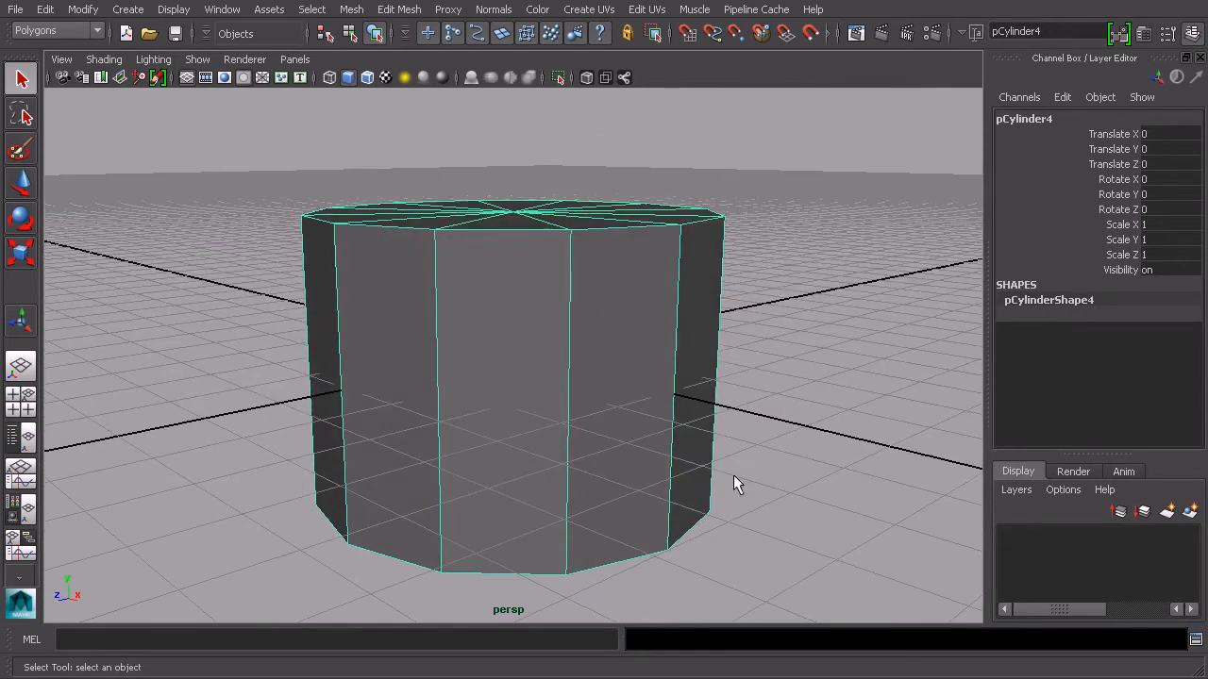
left_click_drag(748, 393, 646, 323, "alt")
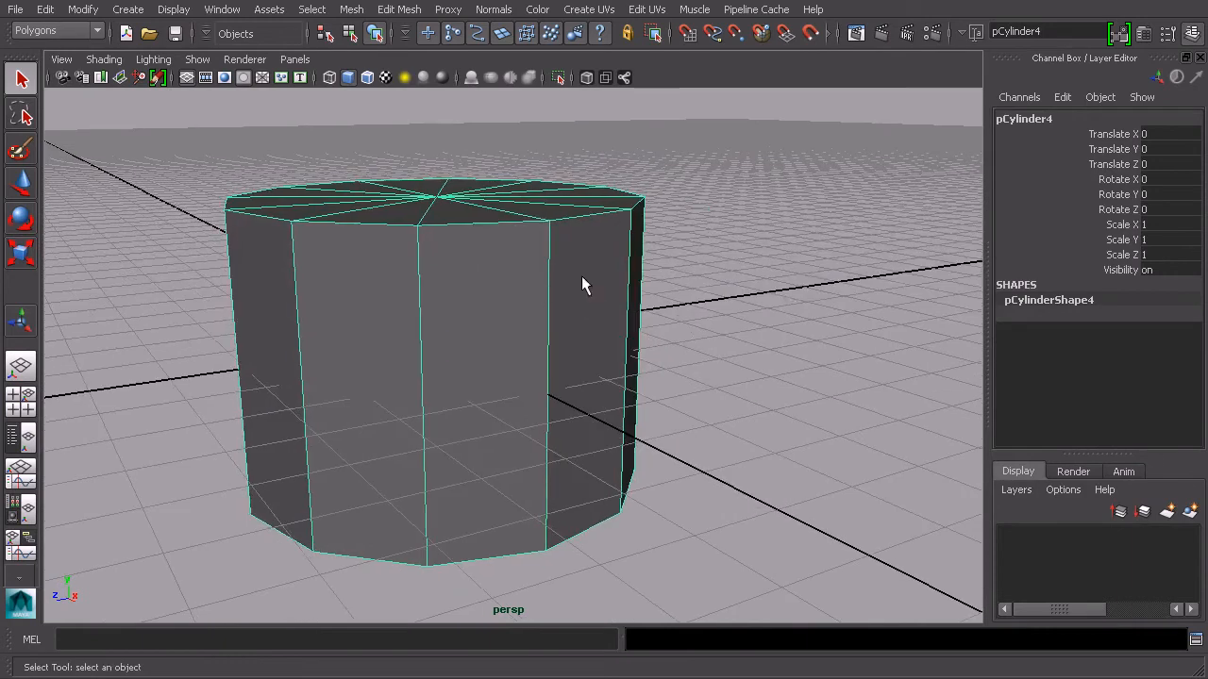
left_click_drag(411, 261, 345, 259, "alt")
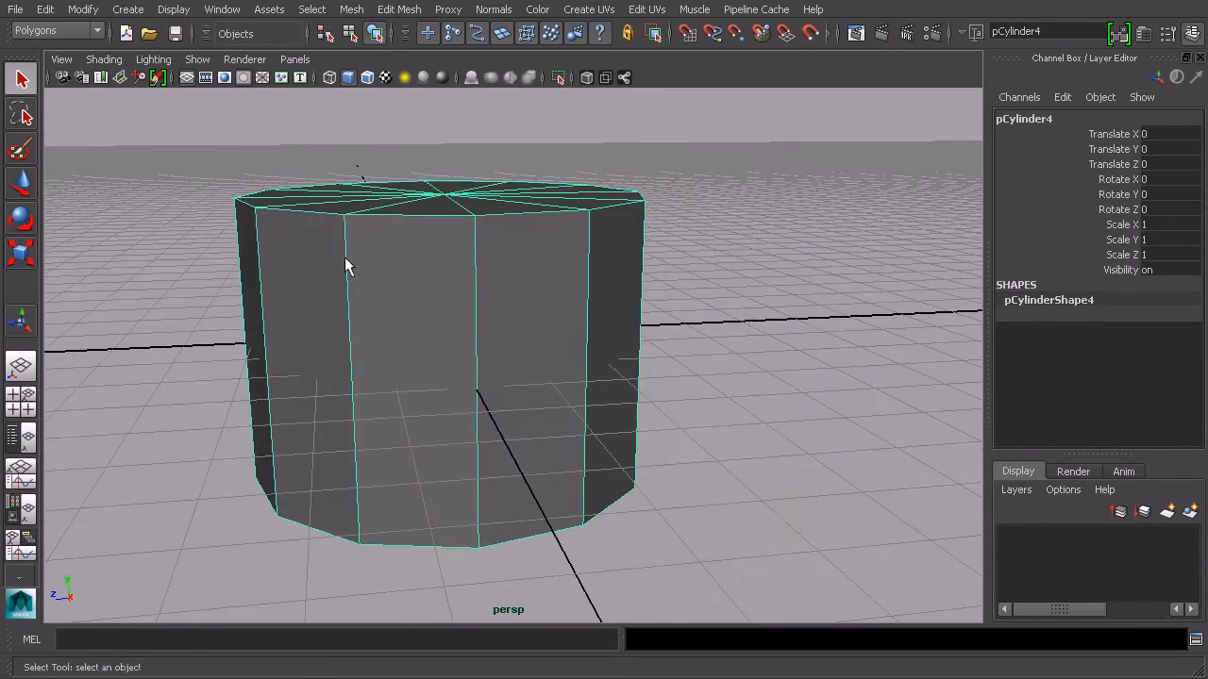
left_click_drag(447, 267, 665, 273, "alt")
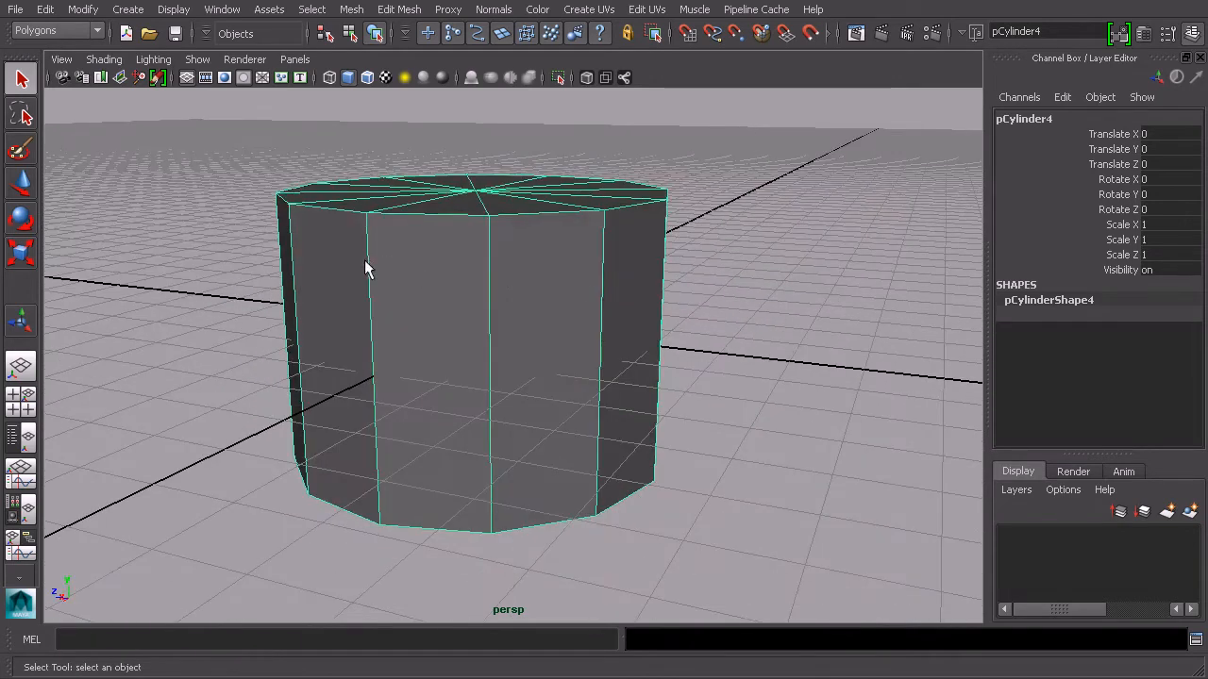
left_click_drag(367, 269, 342, 255, "alt")
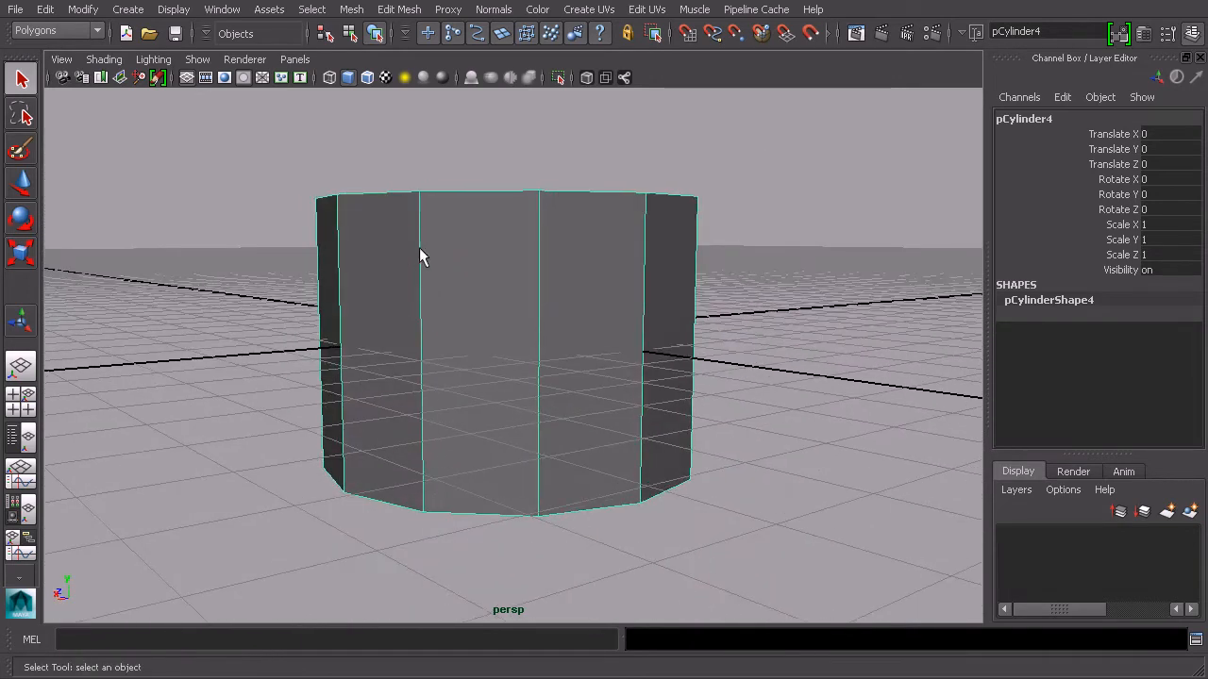
left_click_drag(421, 257, 397, 267, "alt")
left_click_drag(484, 255, 539, 268, "alt")
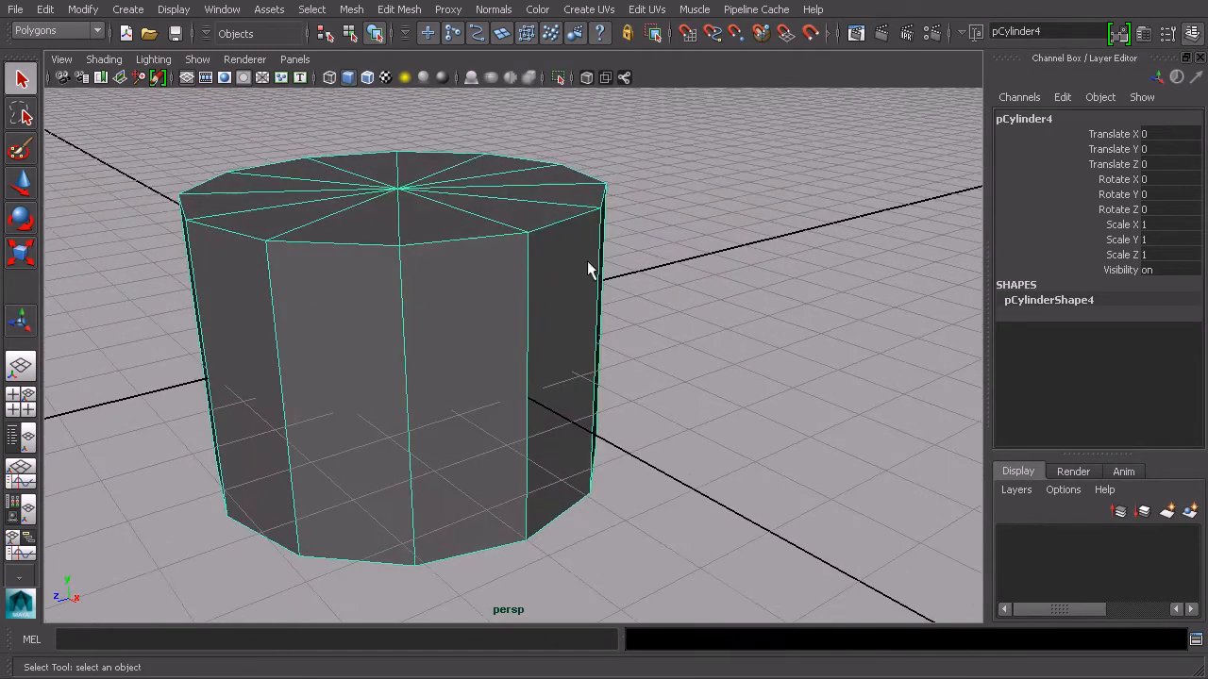
Use the Insert Edge Loop Tool to add one edge loop near the top and one near the bottom of the cylinder's sides
left_click(408, 10)
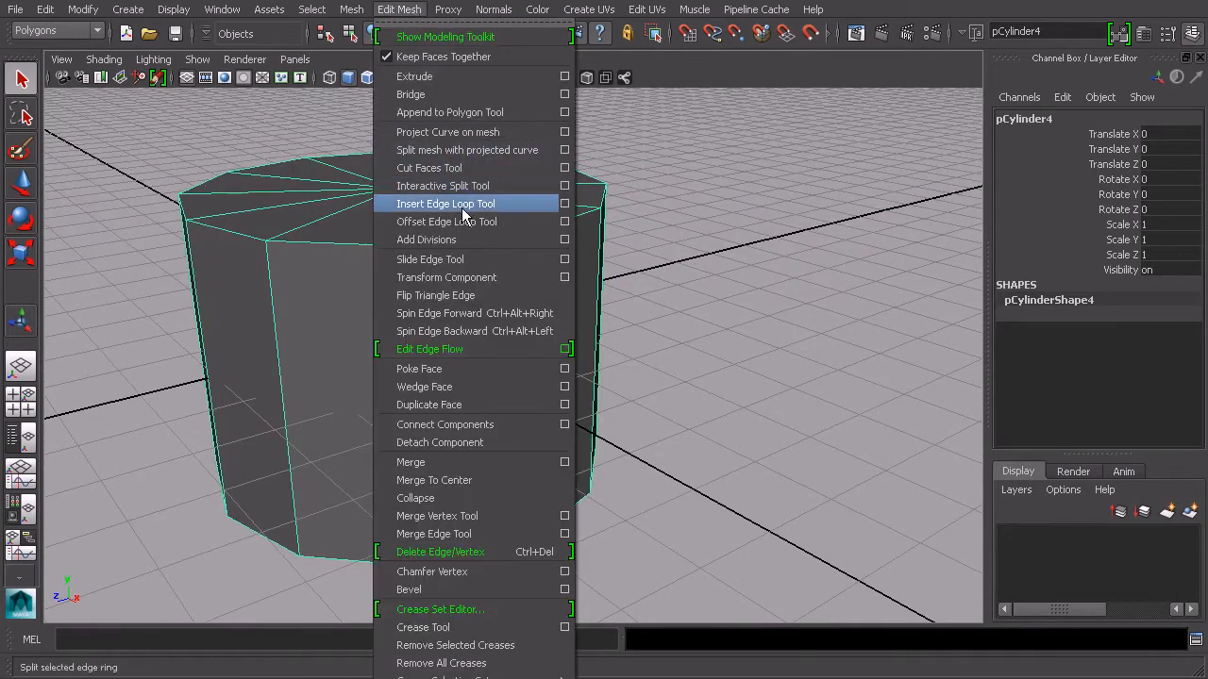
left_click(564, 204)
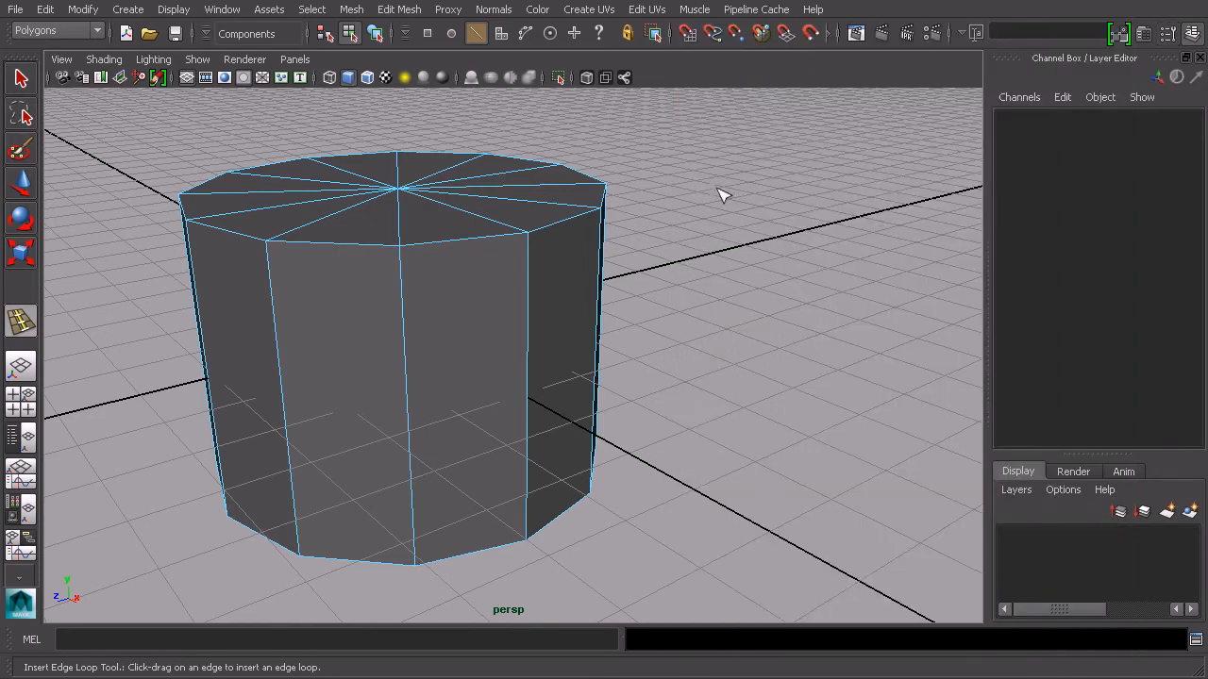
left_click_drag(517, 258, 497, 237, "alt")
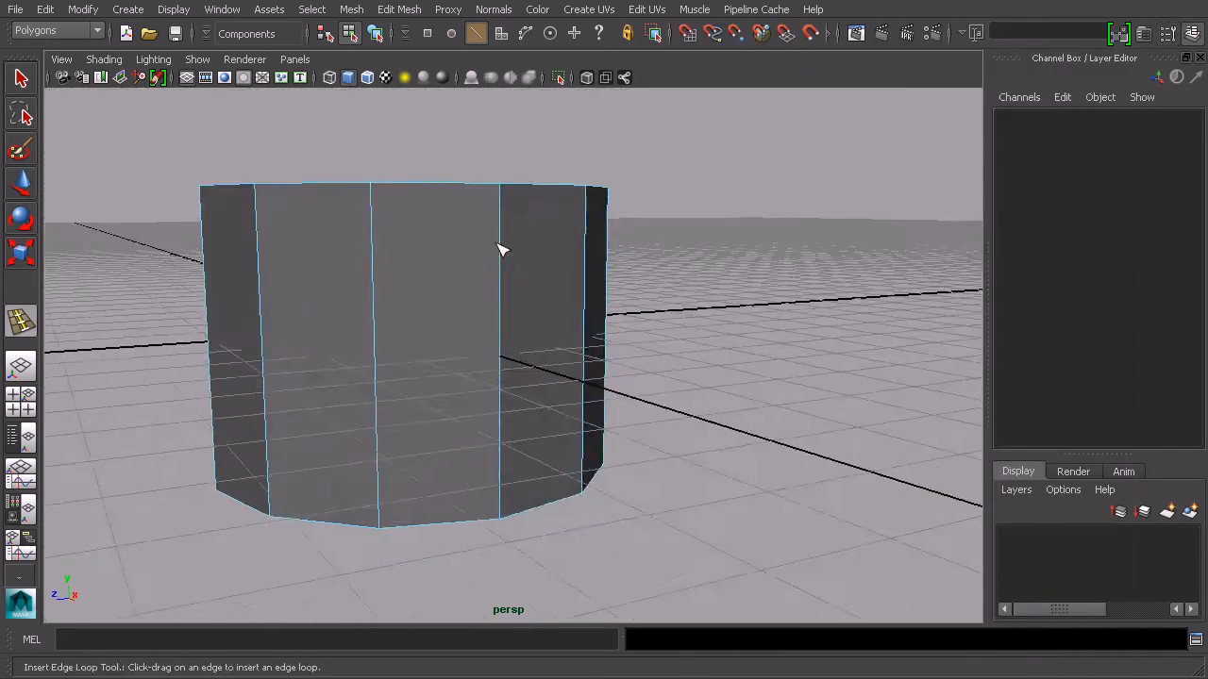
middle_click_drag(496, 237, 566, 320, "alt")
scroll(538, 327, "up", 3)
left_click_drag(567, 321, 341, 267, "alt")
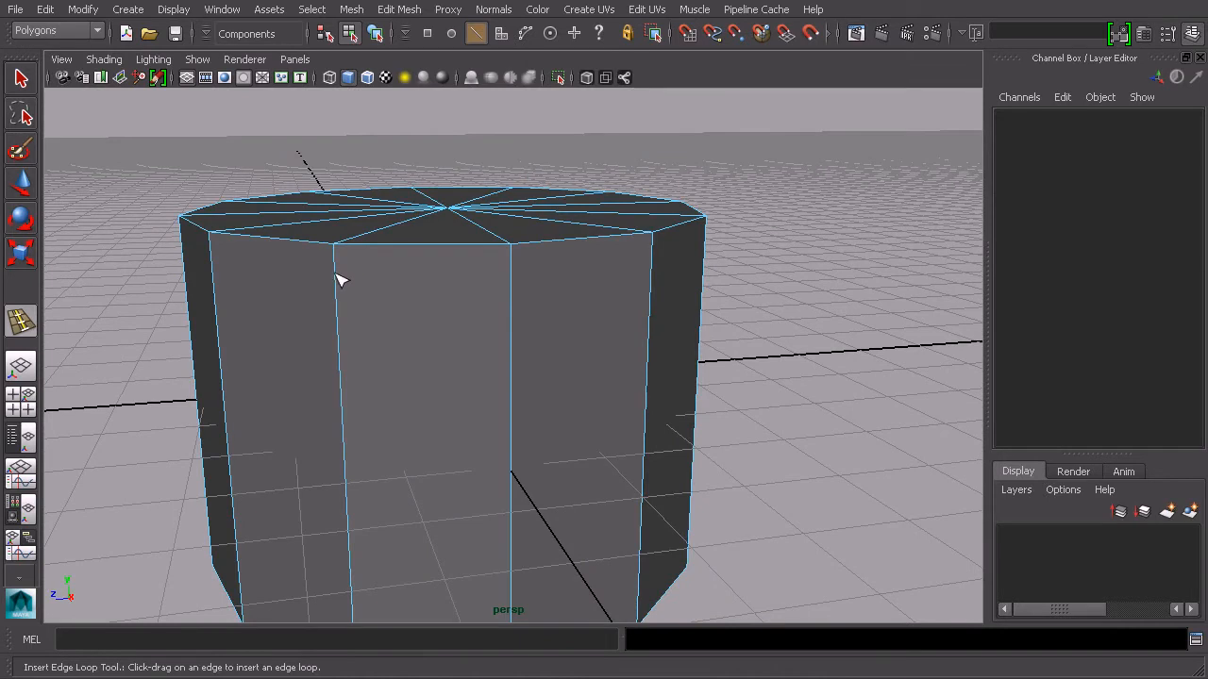
mouse_move(342, 278)
left_mouse_down()
mouse_move(341, 289)
mouse_move(334, 242)
mouse_move(346, 300)
left_mouse_up()
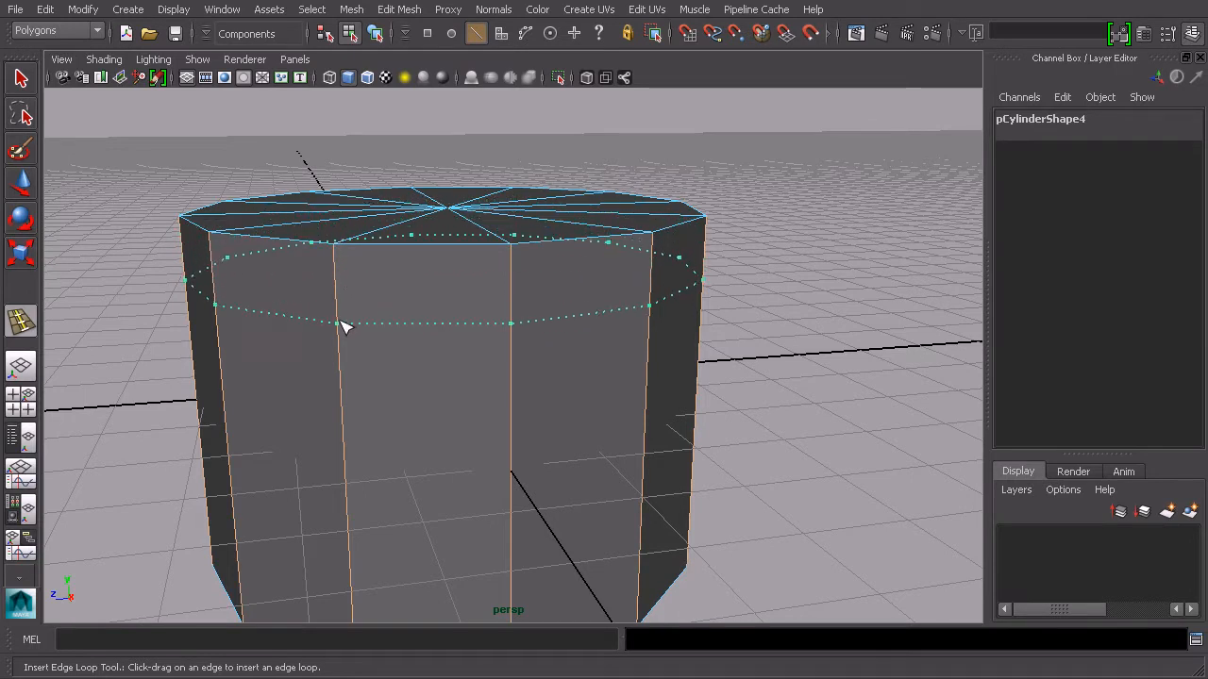
left_click_drag(352, 321, 480, 398)
left_click_drag(418, 523, 423, 496)
left_click_drag(537, 432, 577, 387, "alt")
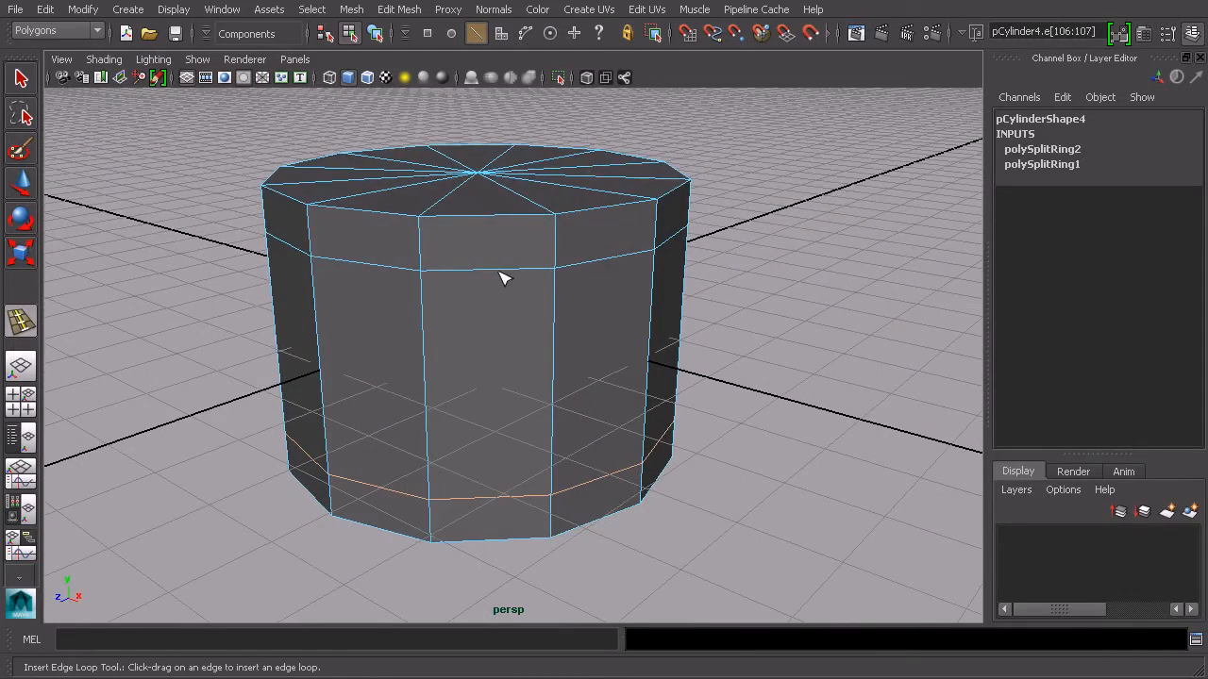
Select the ring of side faces between the two new edge loops
key("q")
left_click_drag(607, 316, 633, 224, "alt")
left_click_drag(565, 280, 522, 252, "alt")
right_click_drag(480, 228, 475, 255)
left_click(465, 240)
double_click(494, 238, "shift")
left_click_drag(655, 256, 622, 278, "alt")
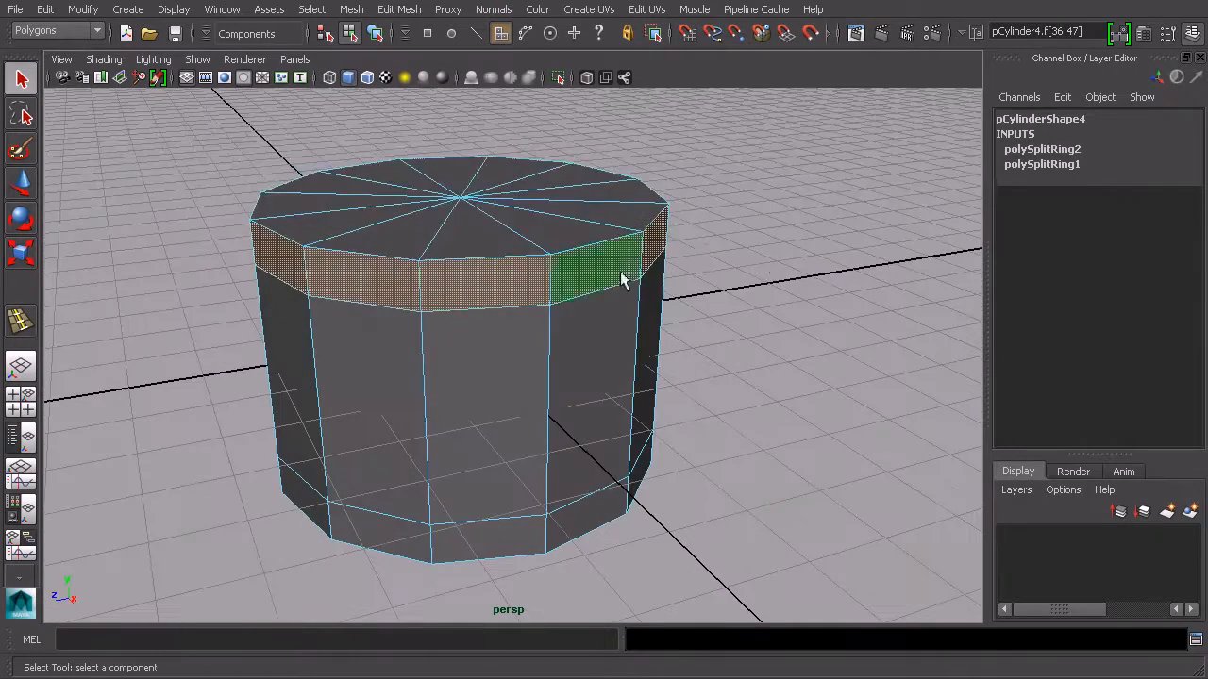
double_click(568, 368)
left_click_drag(520, 368, 544, 211, "alt")
scroll(585, 318, "up", 3)
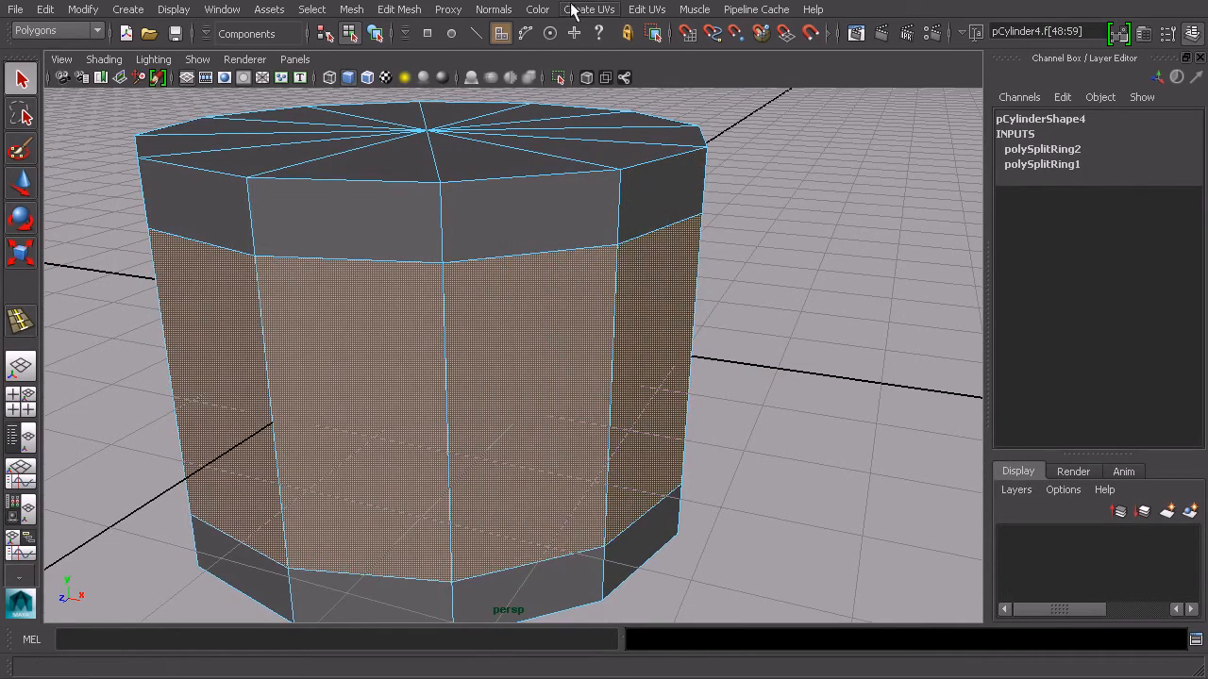
Extrude the selected middle band of faces inward to recess it between the upper and lower lips
left_click(412, 11)
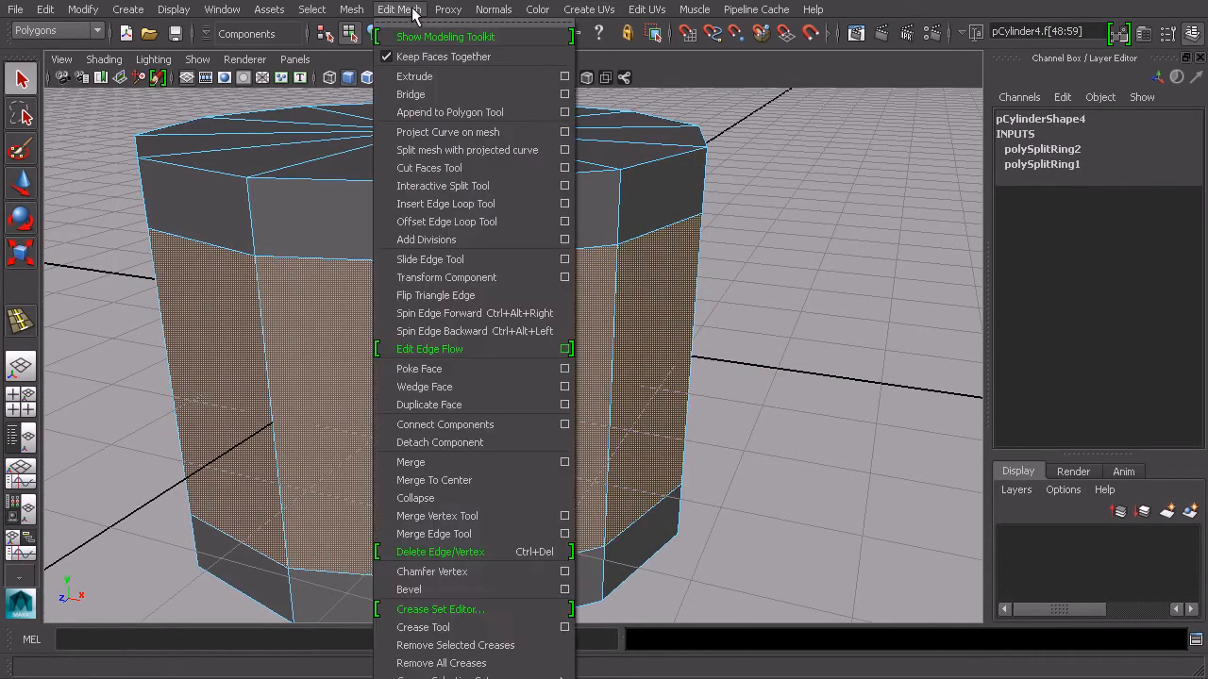
left_click(452, 77)
scroll(606, 264, "up", 6)
scroll(694, 281, "up", 2)
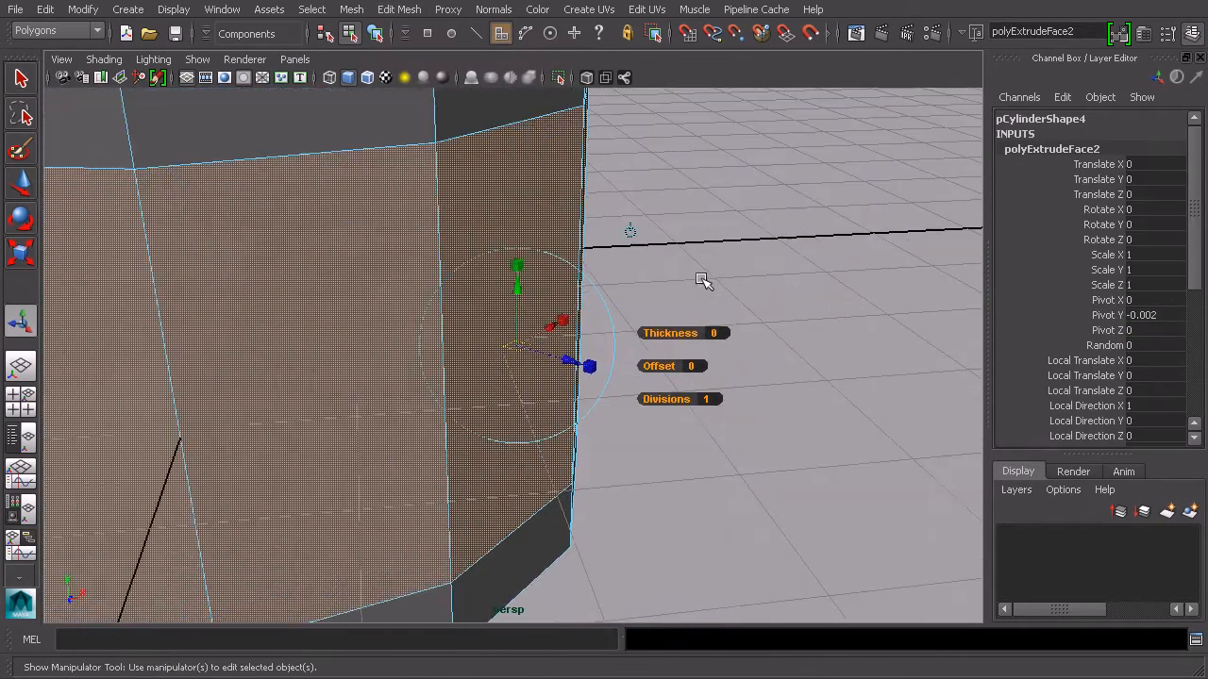
left_click_drag(675, 334, 814, 337)
left_click(825, 302)
right_click_drag(815, 337, 777, 355, "alt")
left_click_drag(774, 356, 736, 372, "alt")
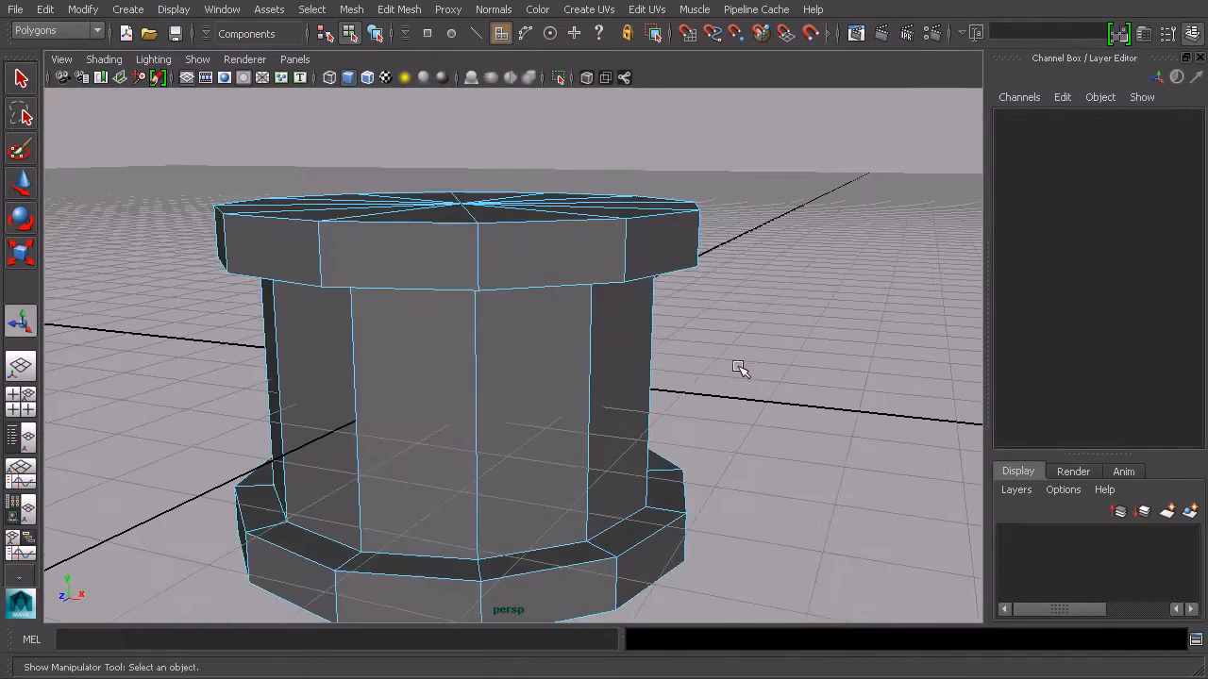
Select the cylinder as an object and preview it with smooth mesh display, then return to unsmoothed display
key("3")
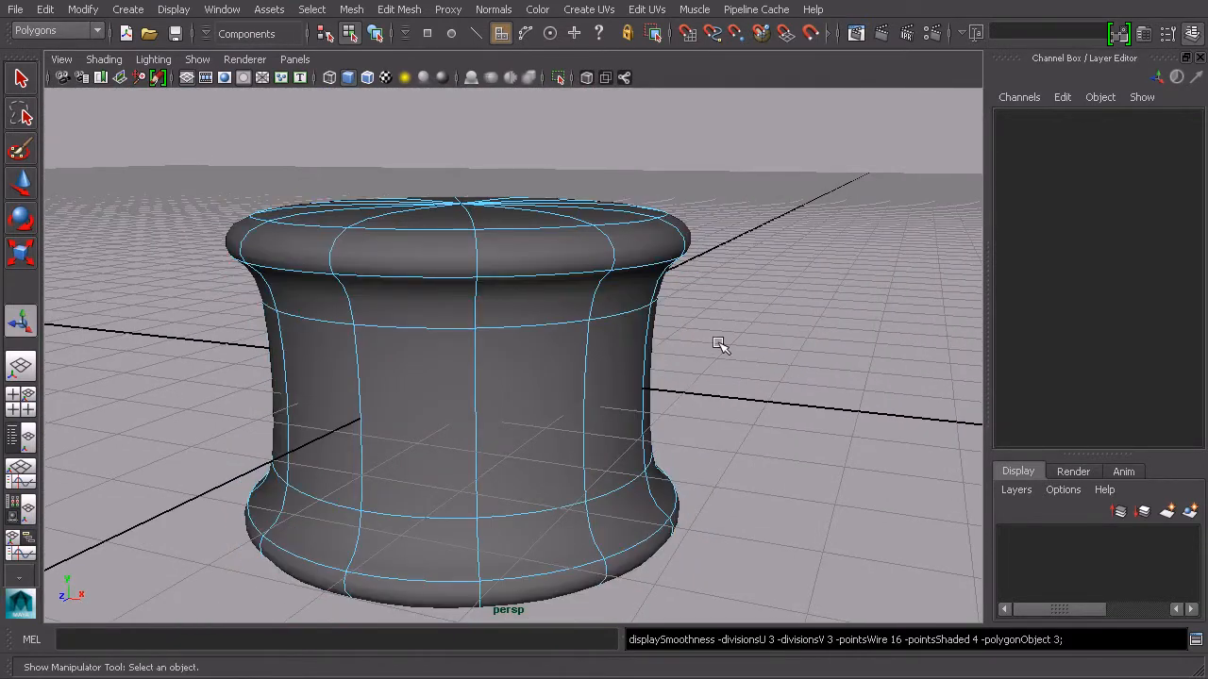
left_click(375, 33)
left_click(744, 280)
left_click_drag(745, 280, 632, 326, "alt")
left_click(512, 310)
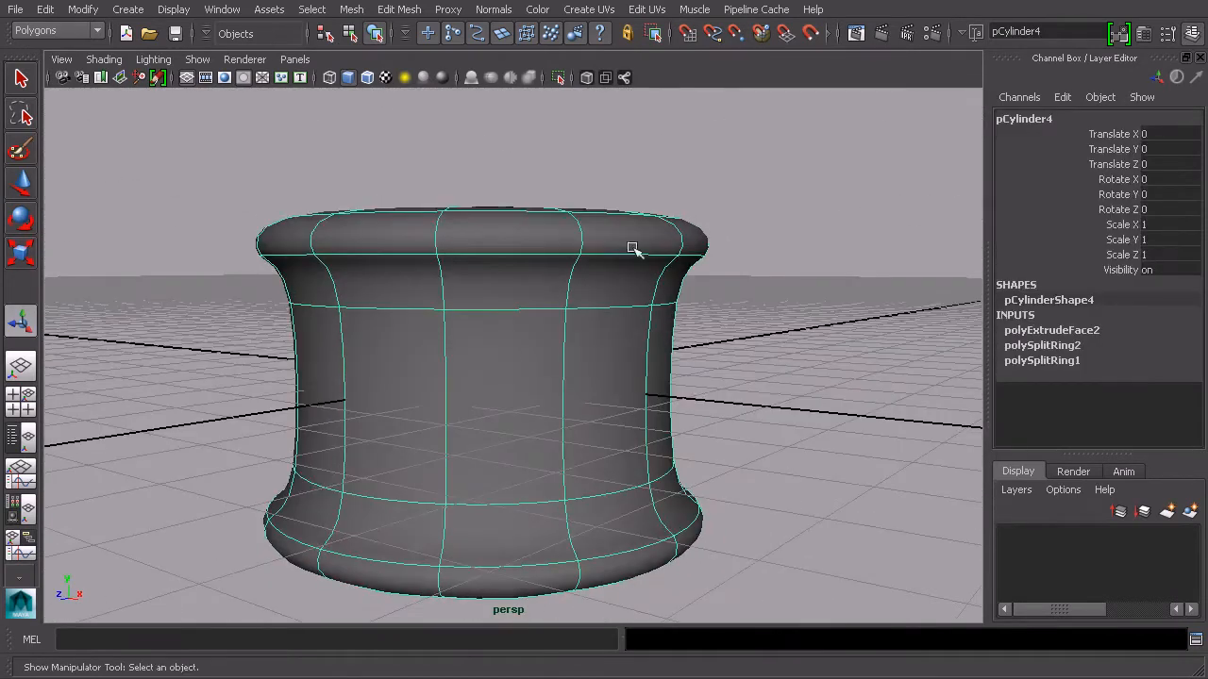
key("1")
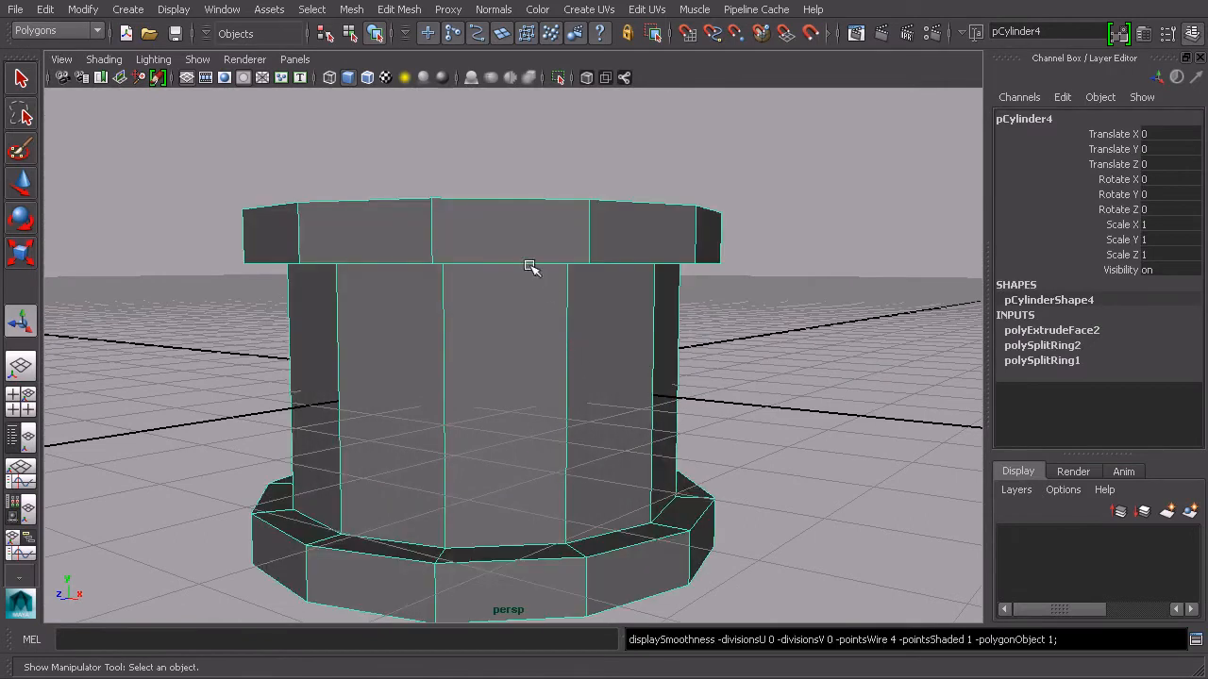
Orbit in close to the upper lip and toggle the smooth preview to inspect where it meets the recess
left_click_drag(536, 277, 522, 315, "alt")
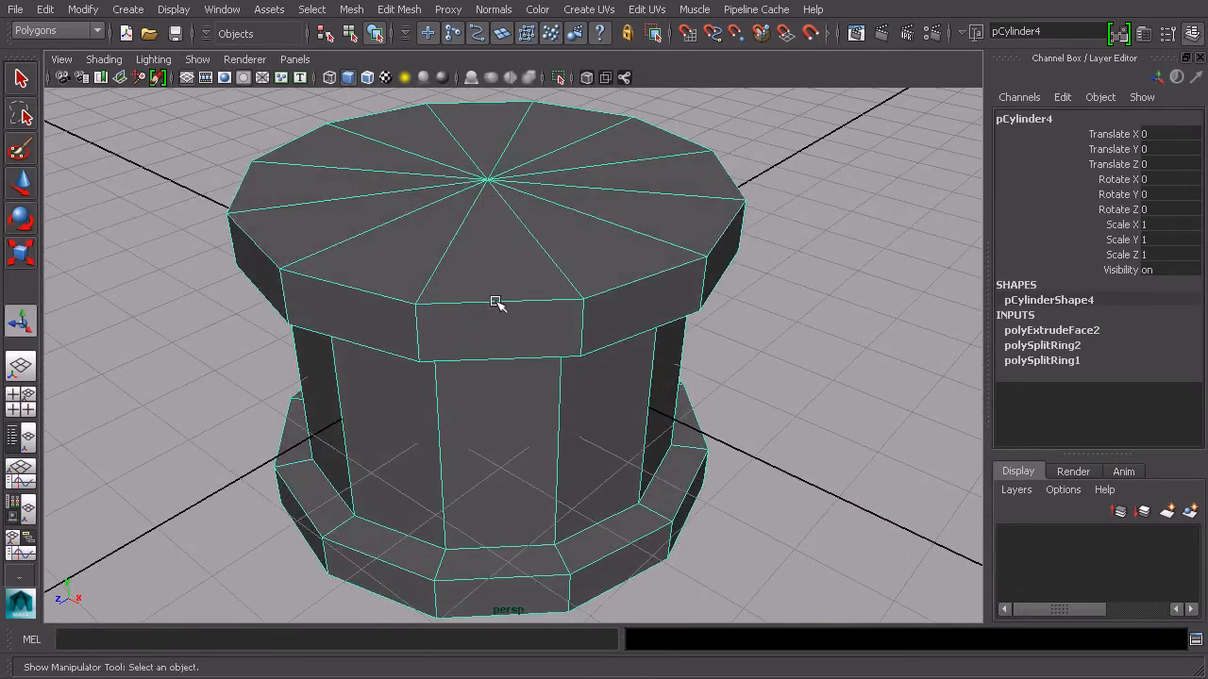
left_click_drag(489, 234, 448, 248, "alt")
right_click_drag(448, 248, 544, 288, "alt")
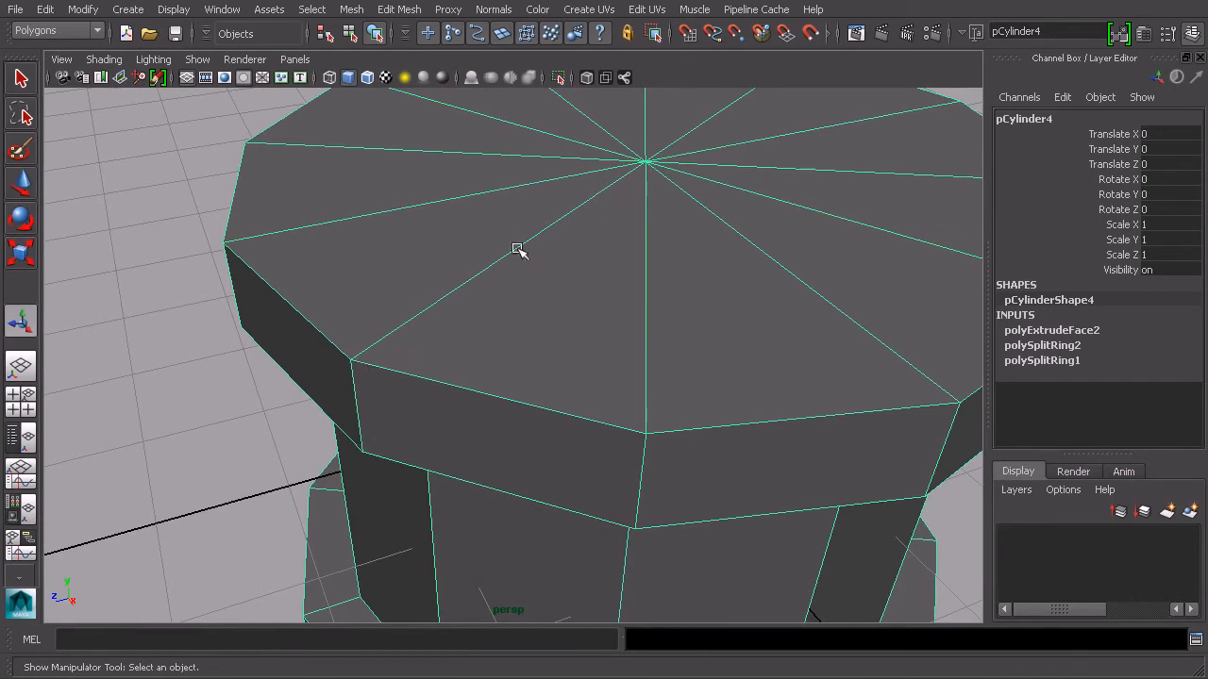
left_click_drag(432, 420, 557, 315, "alt")
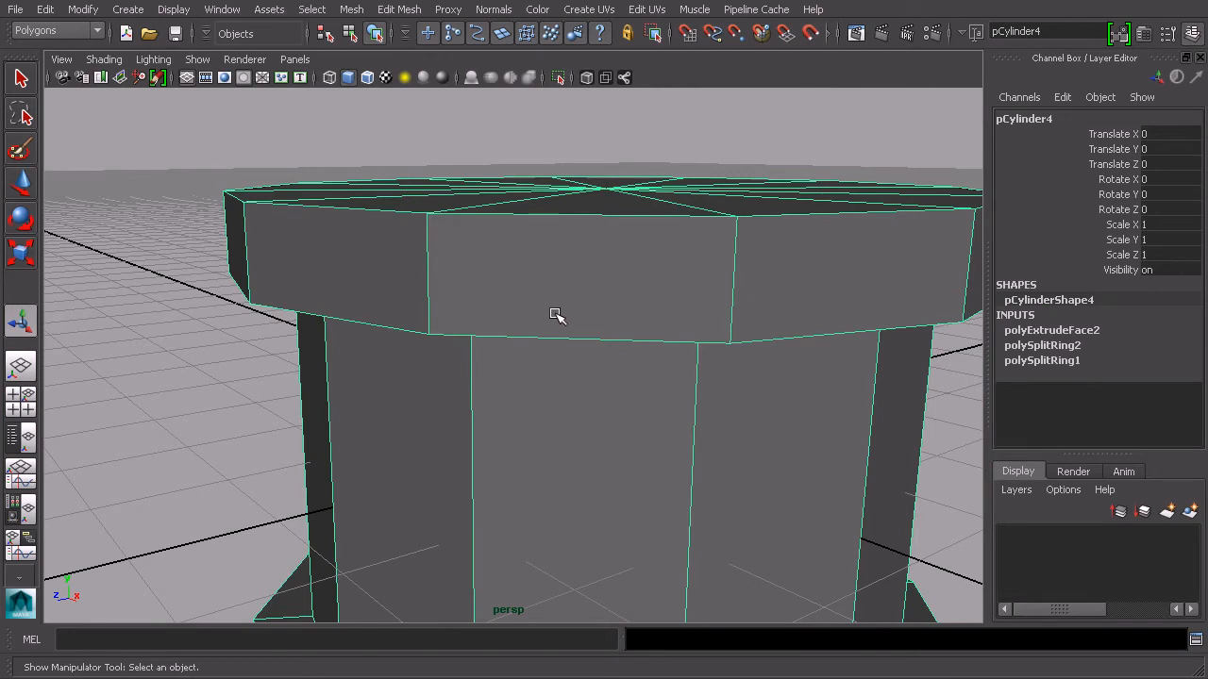
left_click_drag(557, 313, 625, 298, "alt")
key("3")
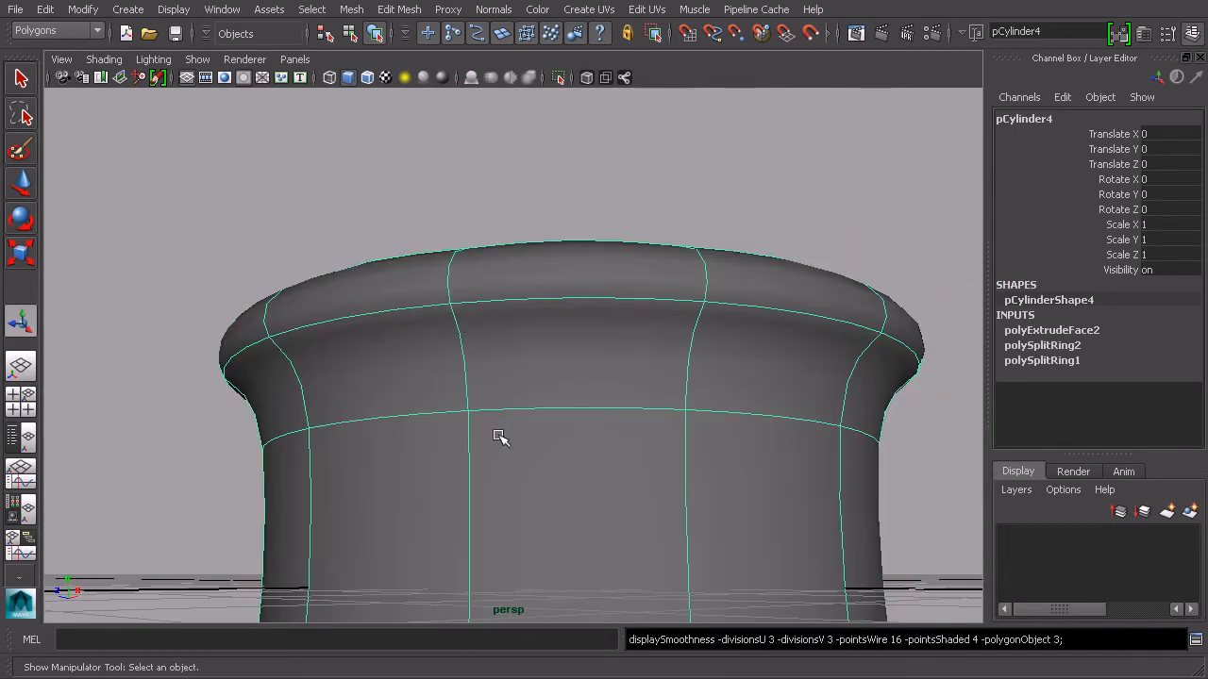
key("1")
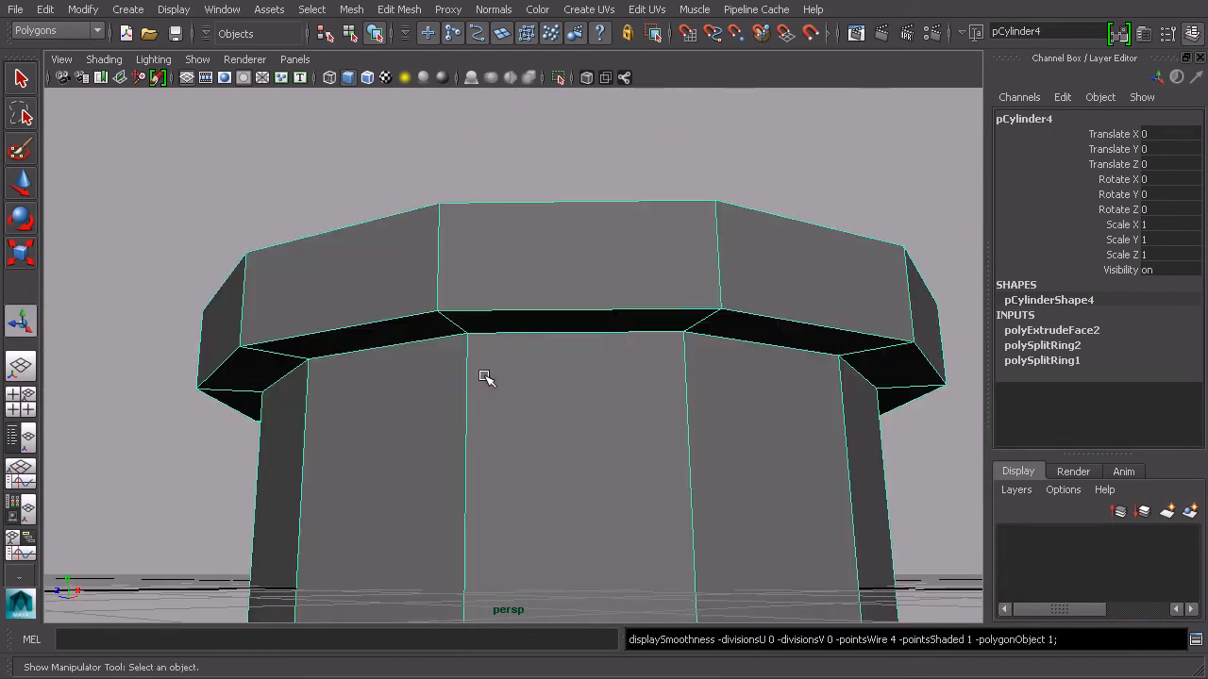
left_click_drag(520, 331, 452, 331, "alt")
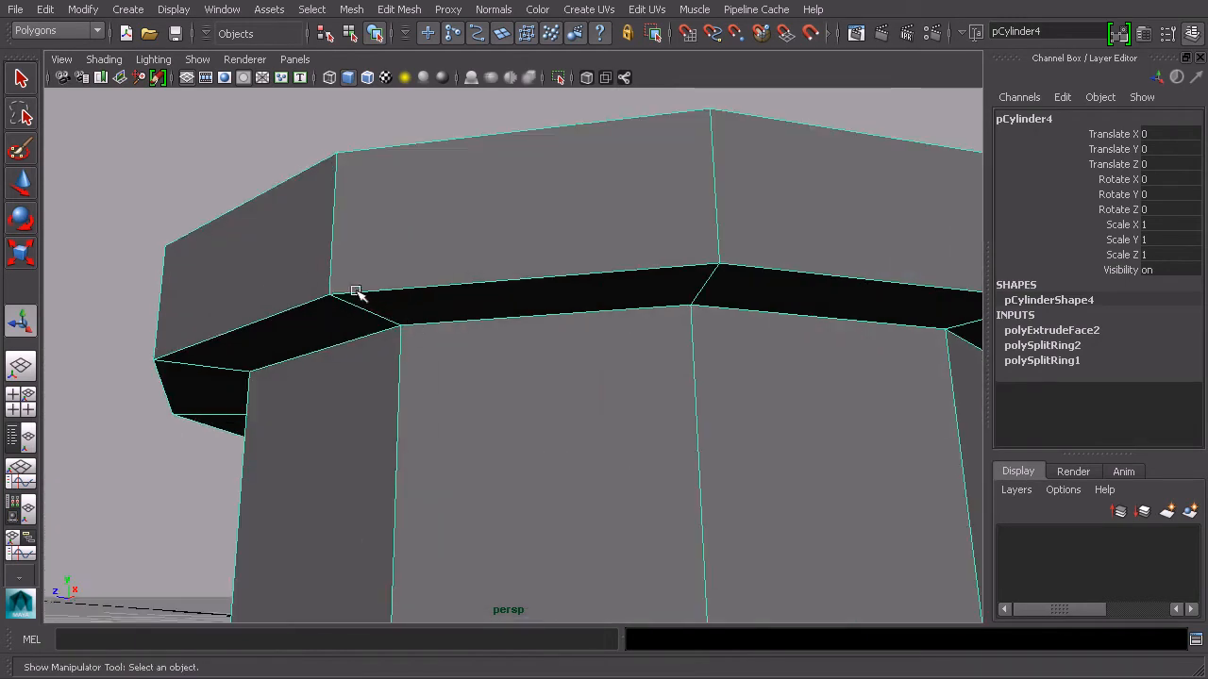
left_click_drag(499, 250, 519, 277, "alt")
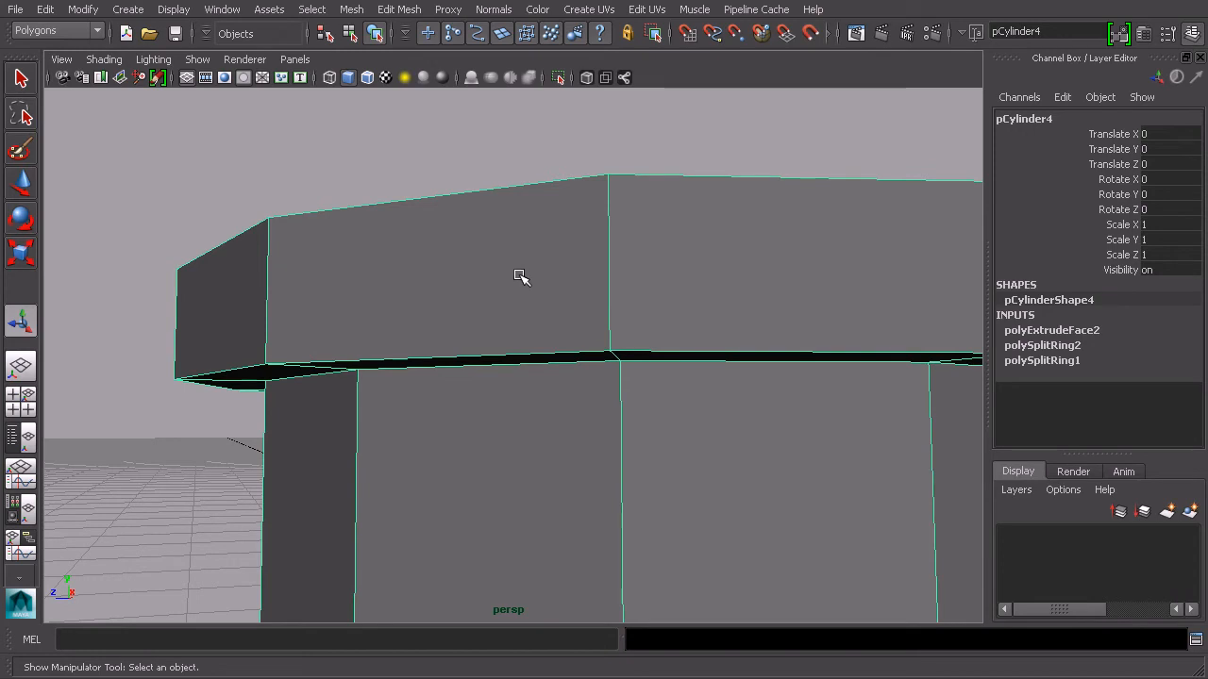
left_click_drag(521, 276, 520, 326, "alt")
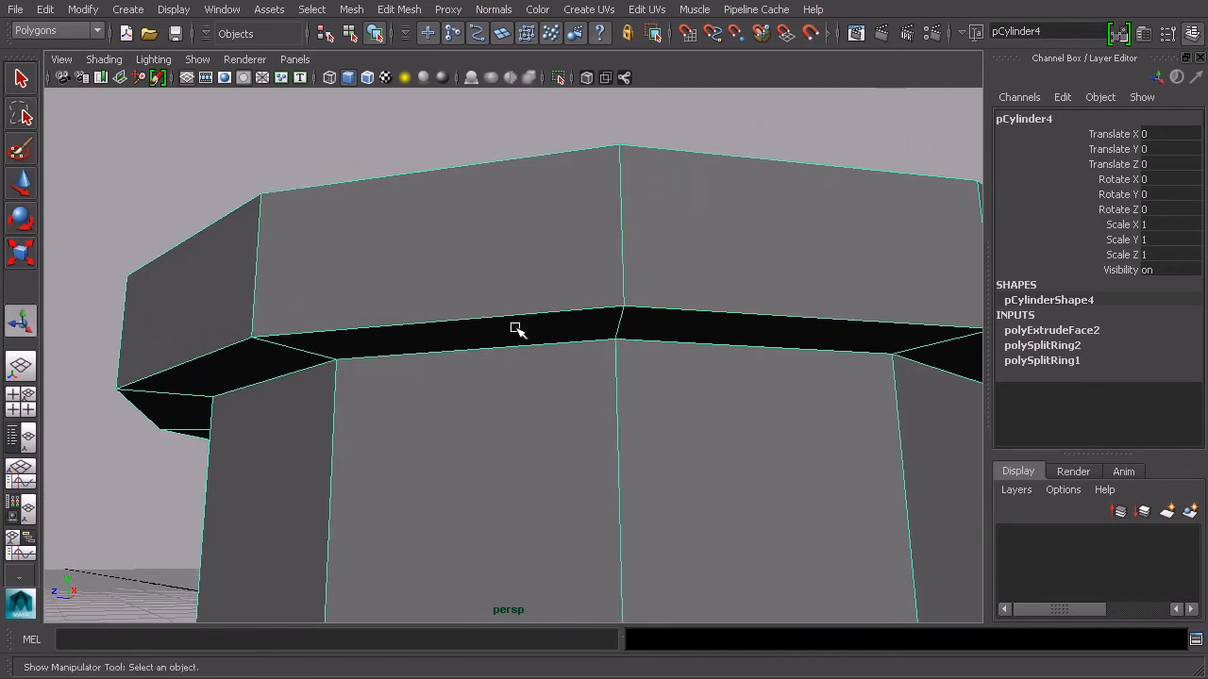
Insert two edge loops hugging the lower edge of the recessed band just beneath the upper lip
left_click(399, 9)
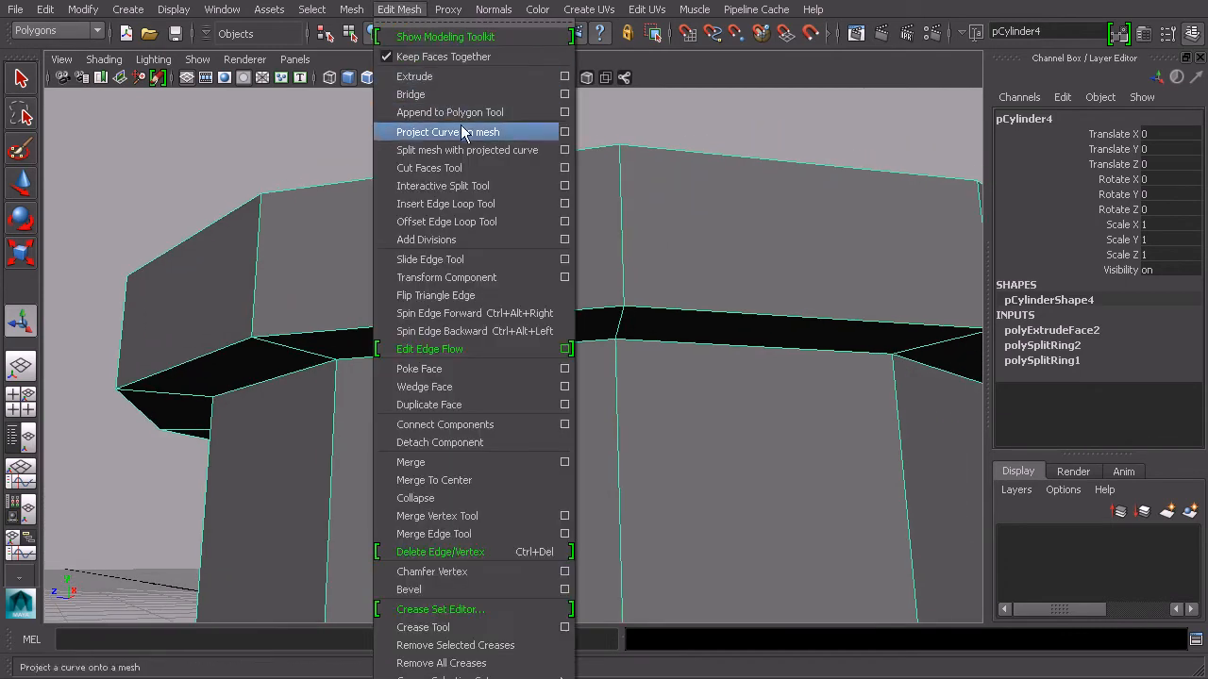
left_click(499, 204)
left_click_drag(476, 313, 513, 291, "alt")
scroll(513, 291, "up", 3)
left_click_drag(397, 312, 399, 315, "alt")
middle_click_drag(403, 292, 489, 264, "alt")
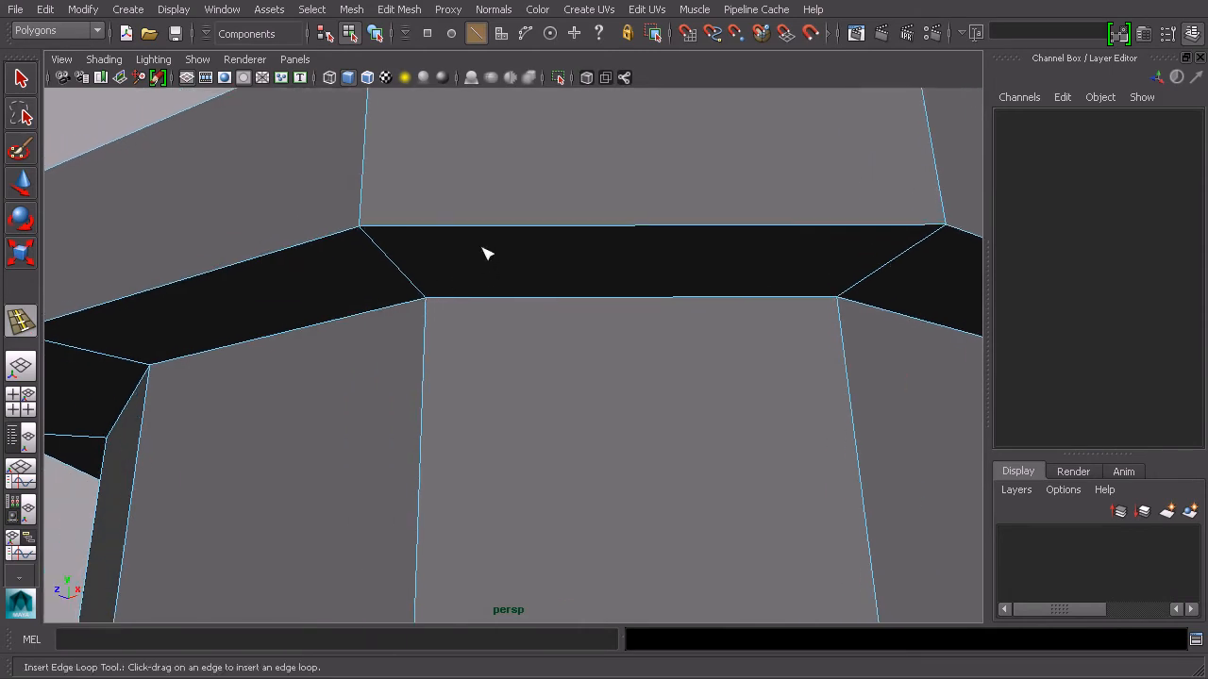
key("3")
key("1")
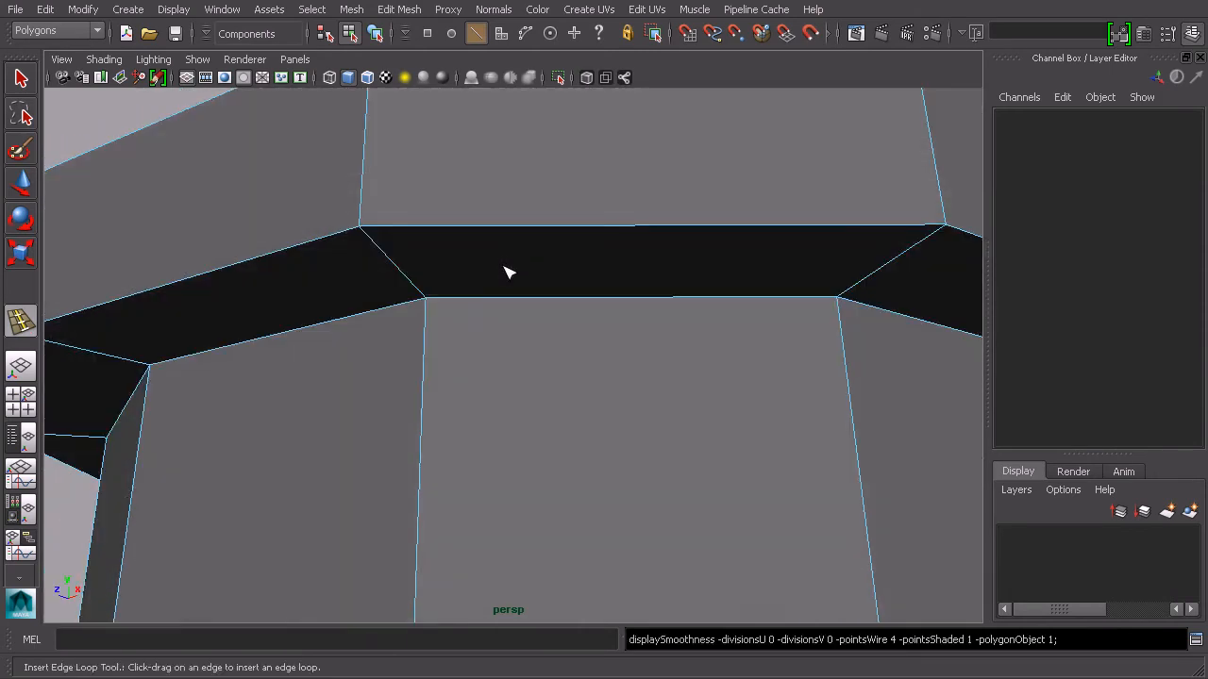
left_click_drag(425, 330, 426, 244)
left_click_drag(500, 229, 524, 267, "alt")
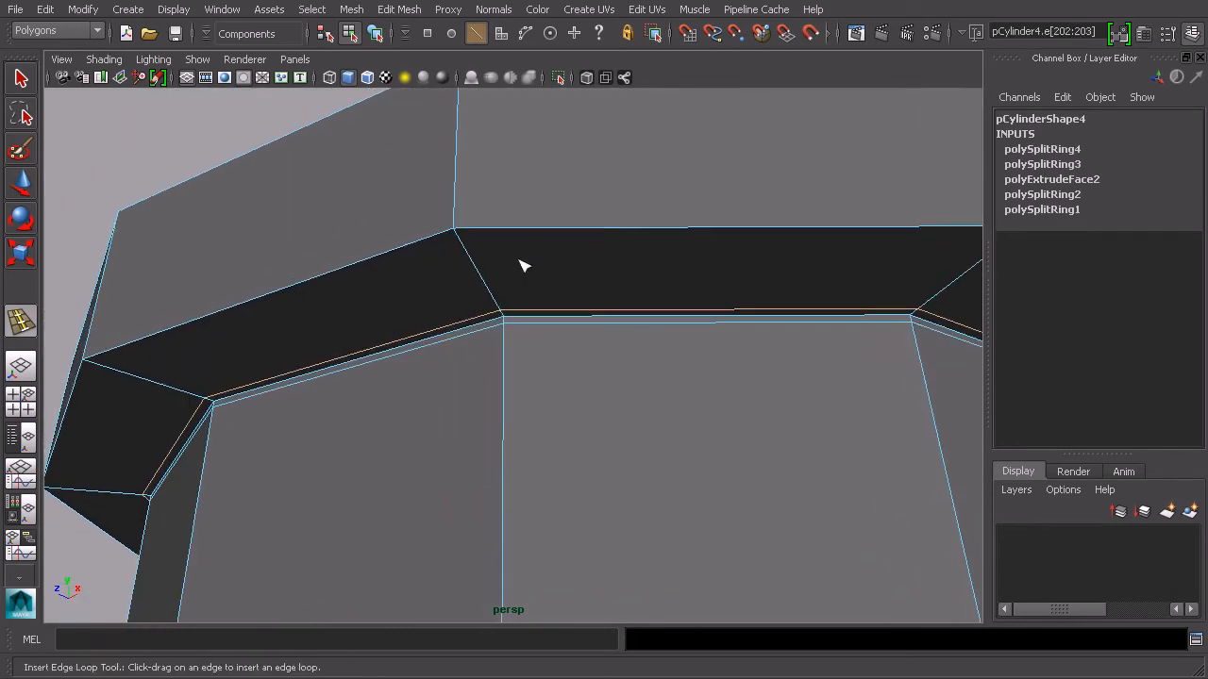
Insert two more edge loops along the underside edge of the upper lip
left_click(460, 240)
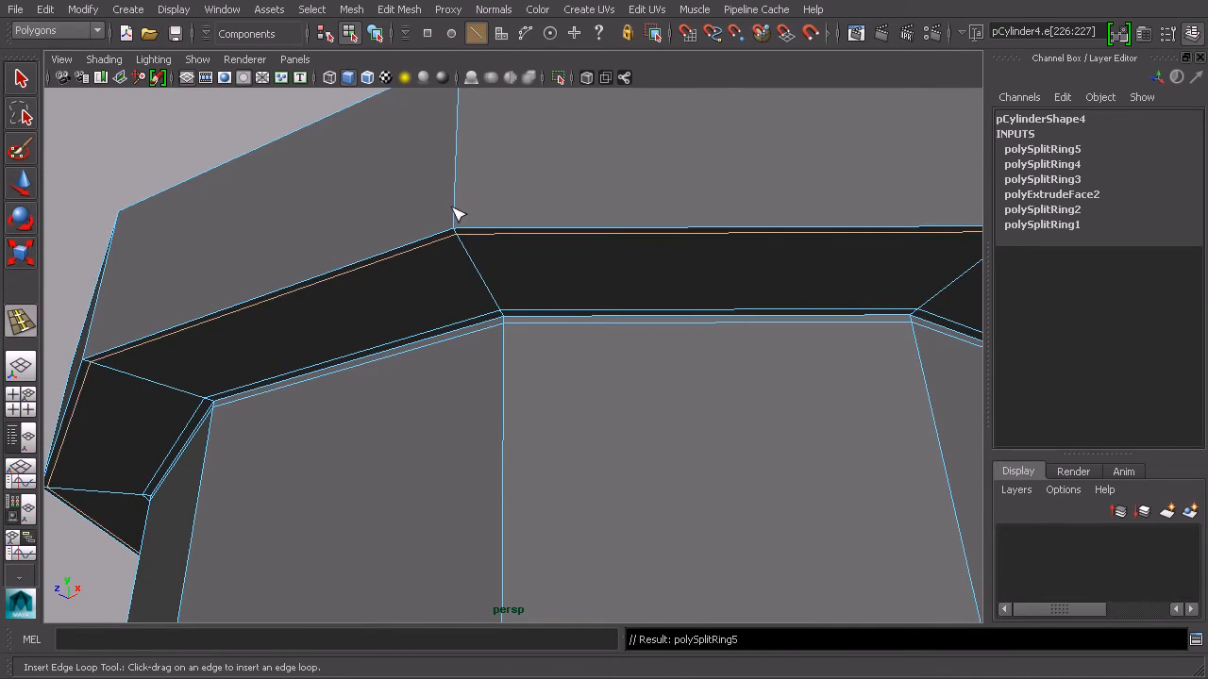
left_click(454, 225)
left_click_drag(463, 237, 525, 280, "alt")
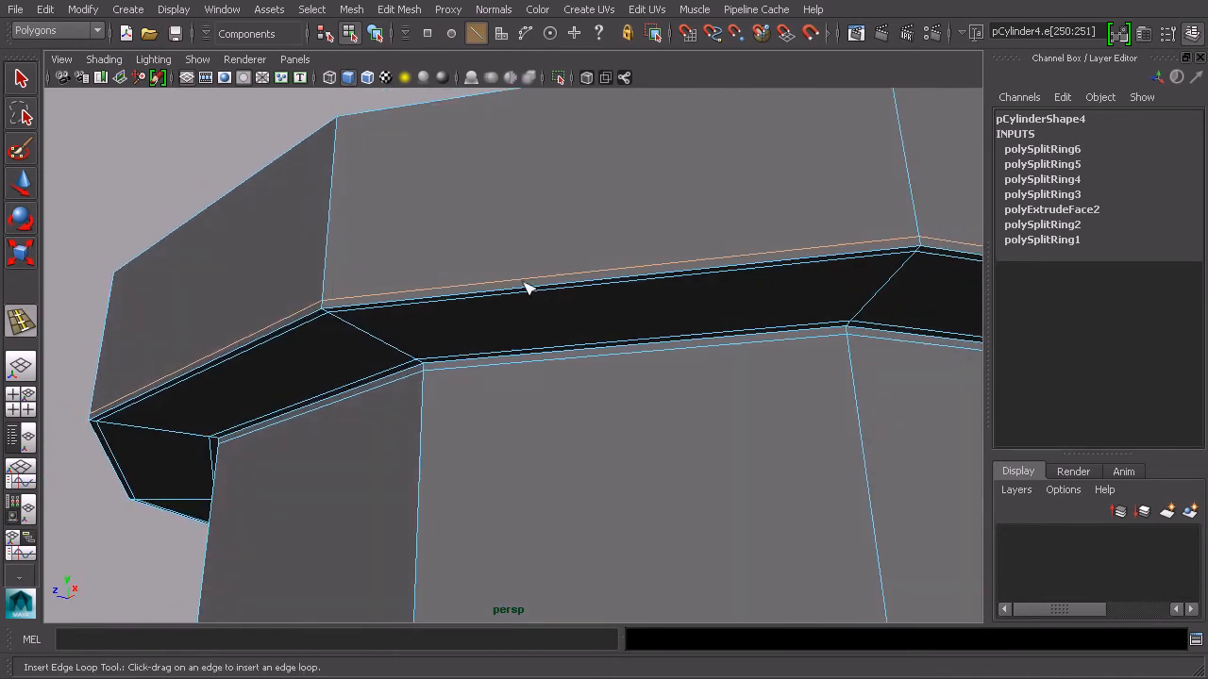
Leave the tool and preview the sharpened upper lip with smooth mesh display from a few angles
left_click(22, 79)
left_click(374, 33)
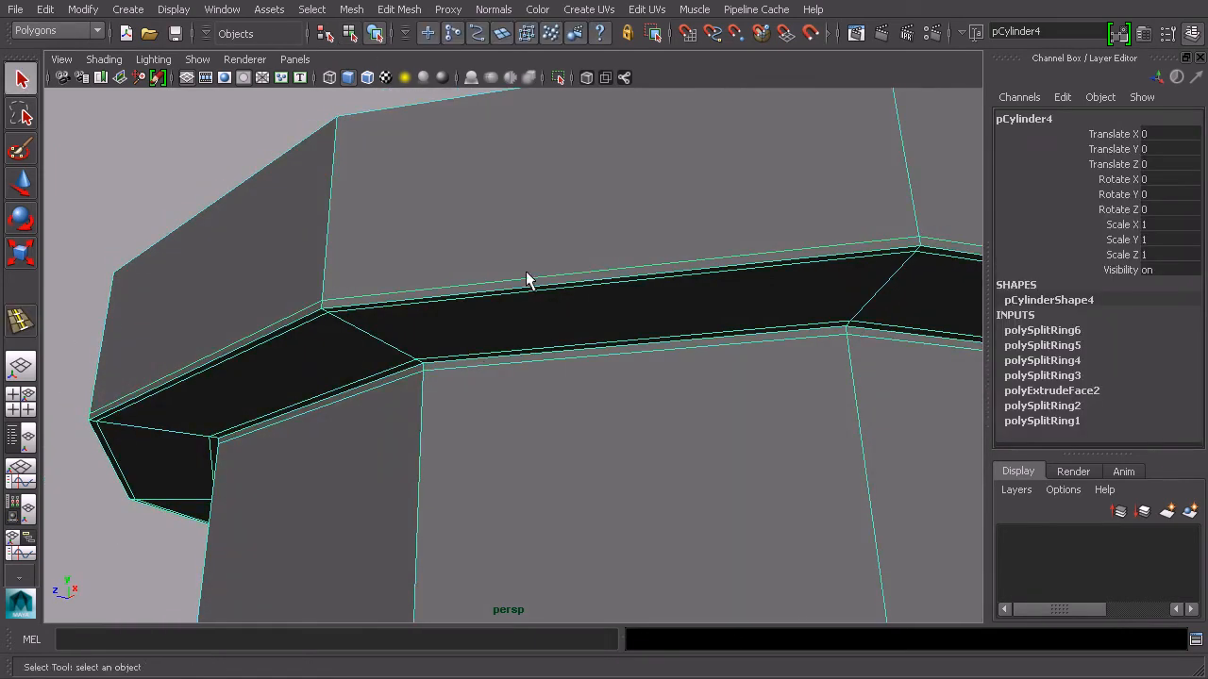
key("3")
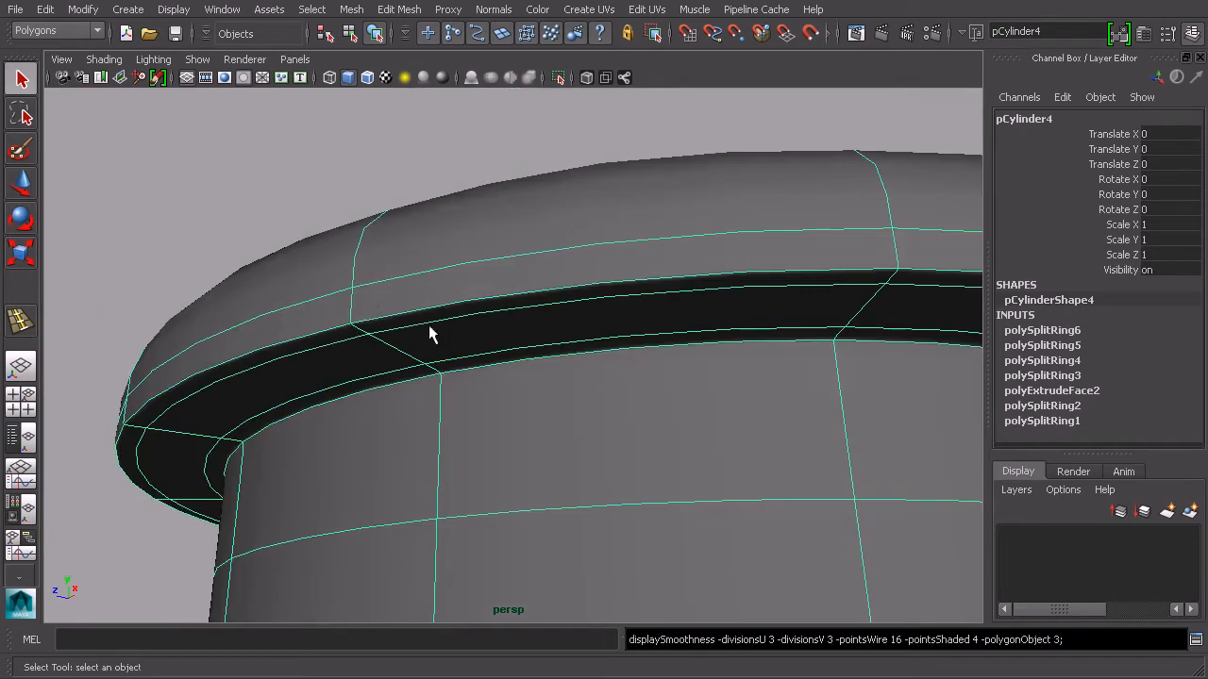
left_click(416, 172)
left_click_drag(580, 243, 589, 312, "alt")
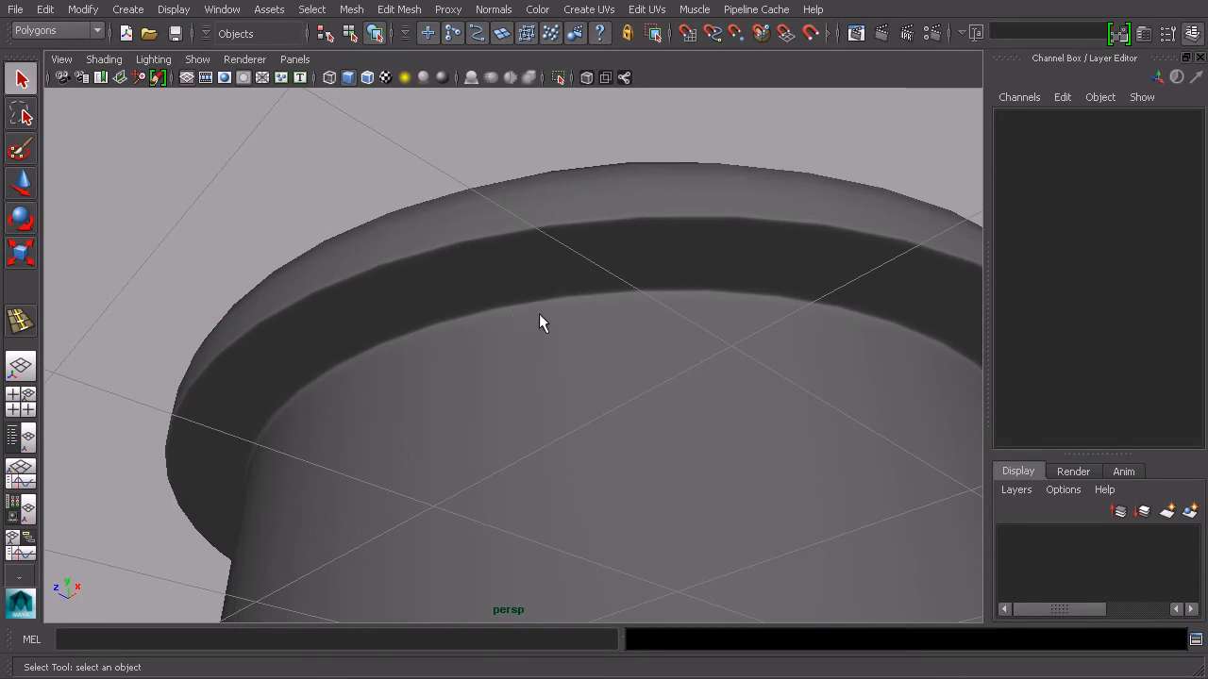
mouse_move(492, 324)
left_mouse_down("alt")
mouse_move(518, 346)
mouse_move(477, 330)
left_mouse_up("alt")
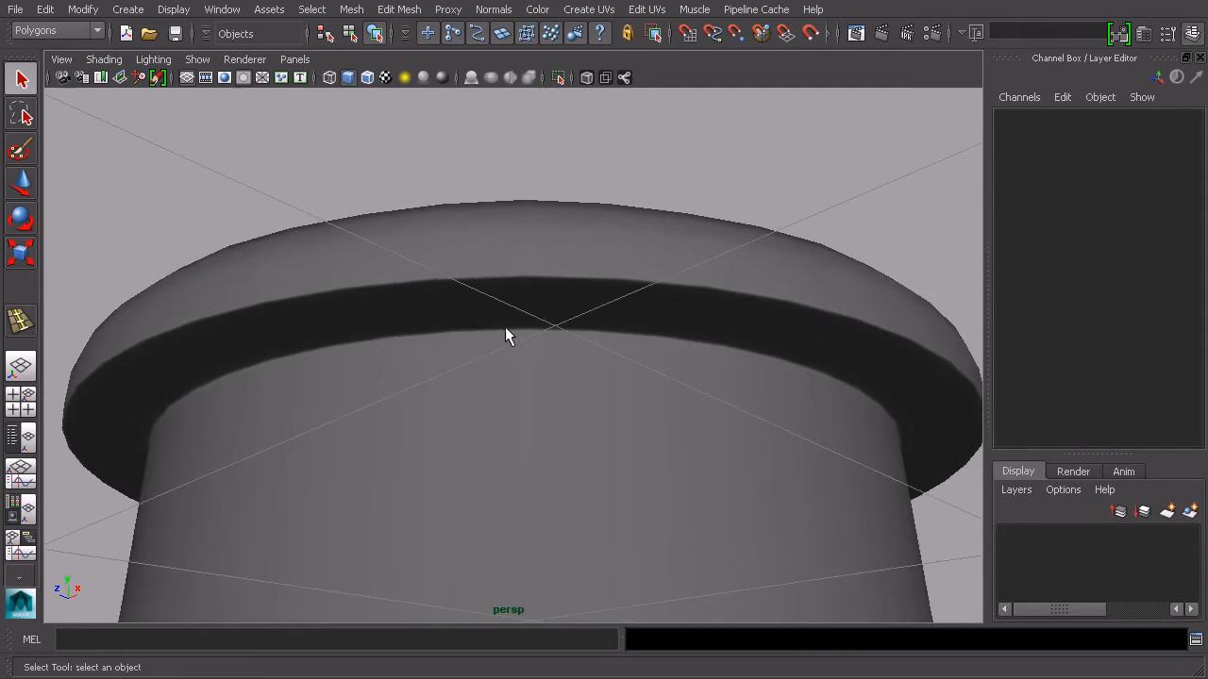
left_click_drag(582, 305, 598, 363, "alt")
Orbit down to the base lip, select the cylinder and switch back to the unsmoothed display
scroll(503, 384, "down", 5)
middle_click_drag(534, 402, 530, 332, "alt")
left_click_drag(517, 396, 651, 215, "alt")
left_click_drag(526, 458, 530, 406, "alt")
left_click(526, 469)
key("1")
middle_click_drag(530, 405, 543, 363, "alt")
mouse_move(543, 363)
left_mouse_down("alt")
mouse_move(474, 404)
mouse_move(537, 384)
left_mouse_up("alt")
scroll(529, 366, "up", 5)
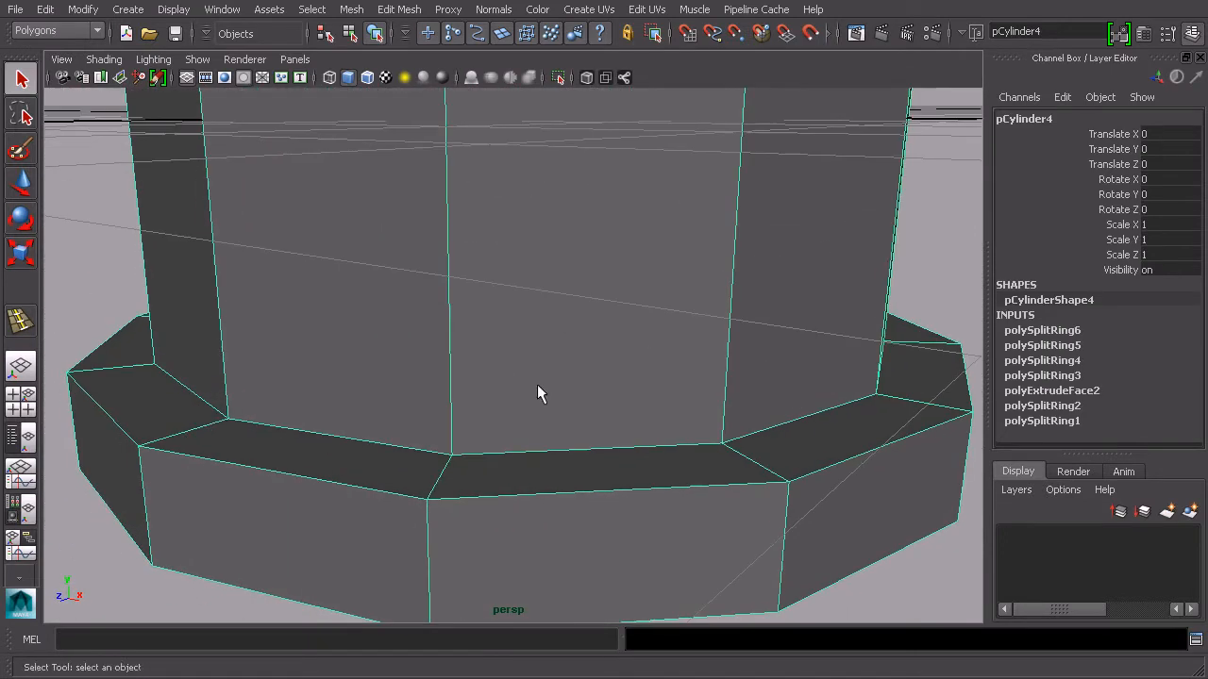
Insert support edge loops around the top edge of the base lip where the column meets it
left_click(398, 10)
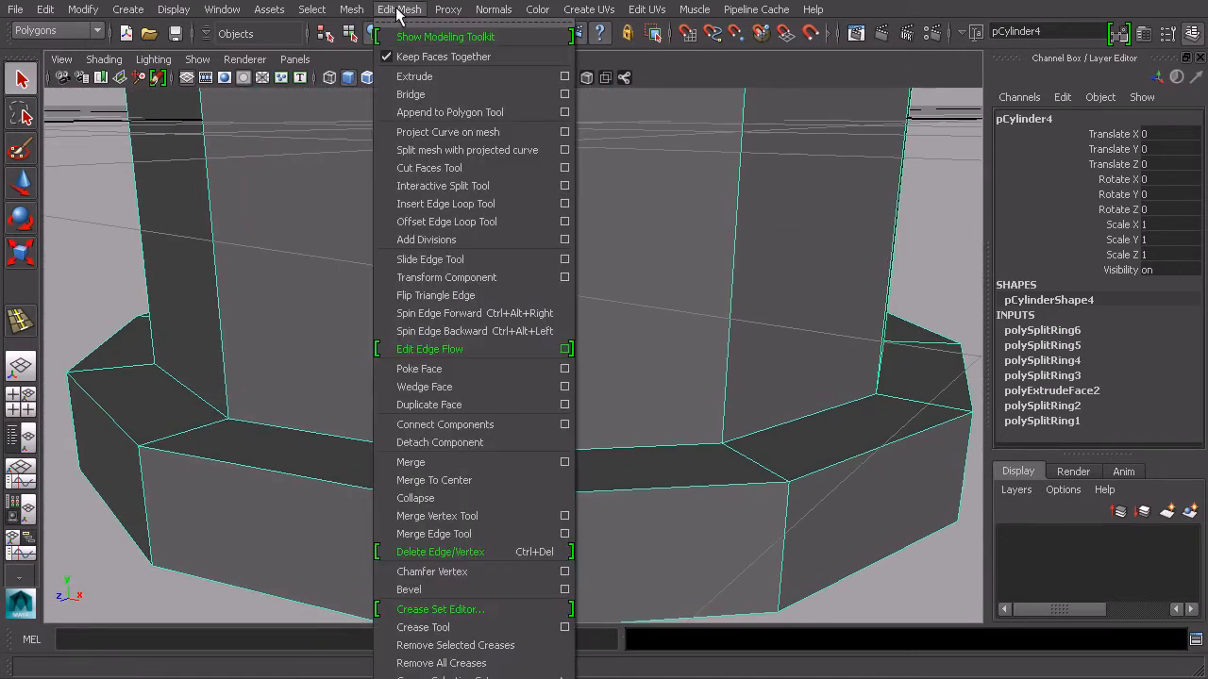
left_click(466, 203)
left_click_drag(534, 334, 465, 418, "alt")
scroll(464, 418, "up", 3)
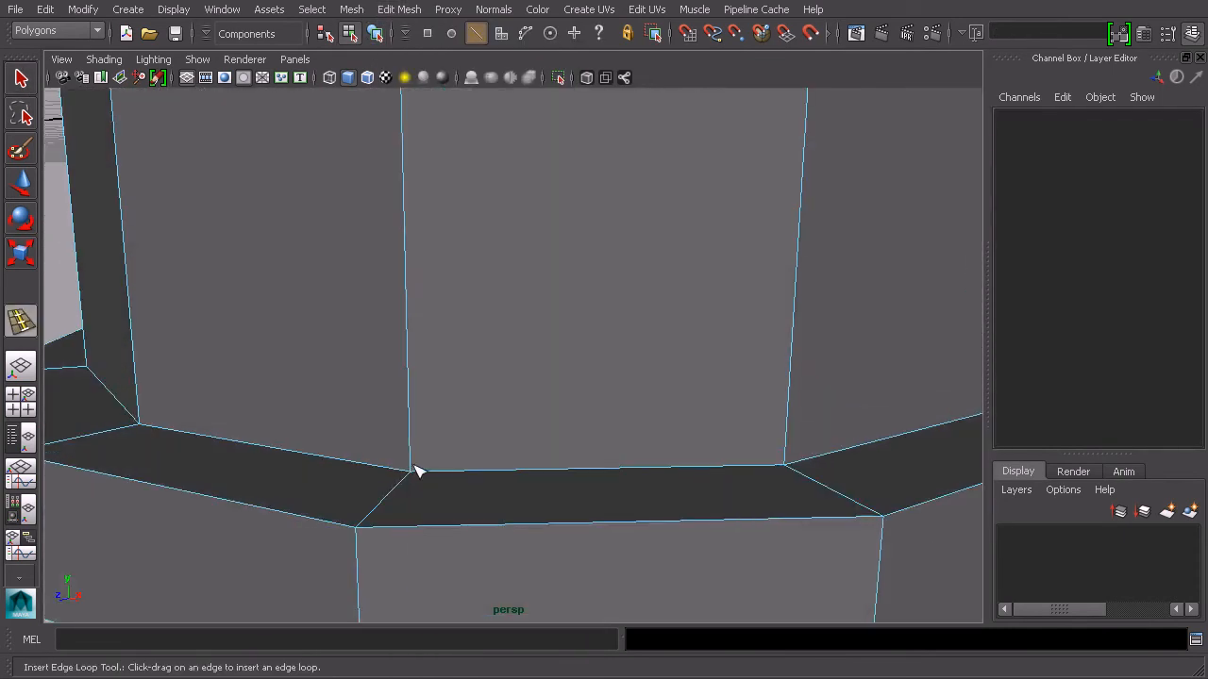
left_click_drag(412, 469, 423, 422)
left_click_drag(421, 357, 390, 483)
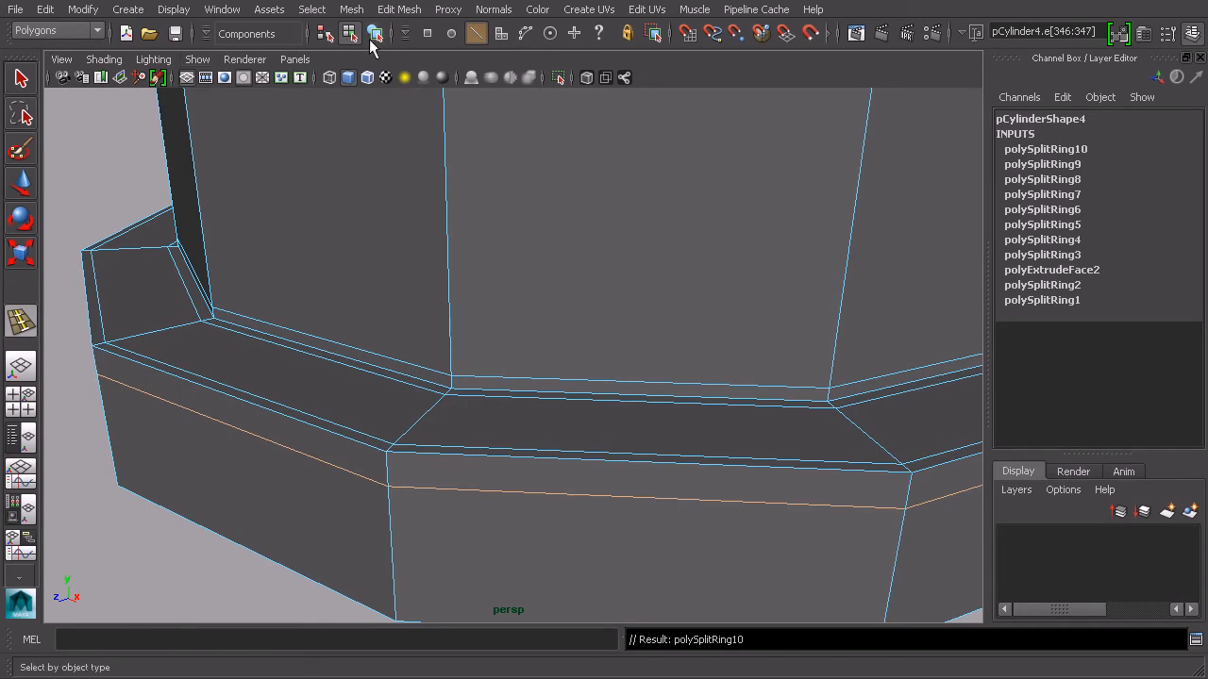
Leave the tool and preview the base lip with smooth mesh display from a few angles
left_click(370, 38)
left_click(549, 288)
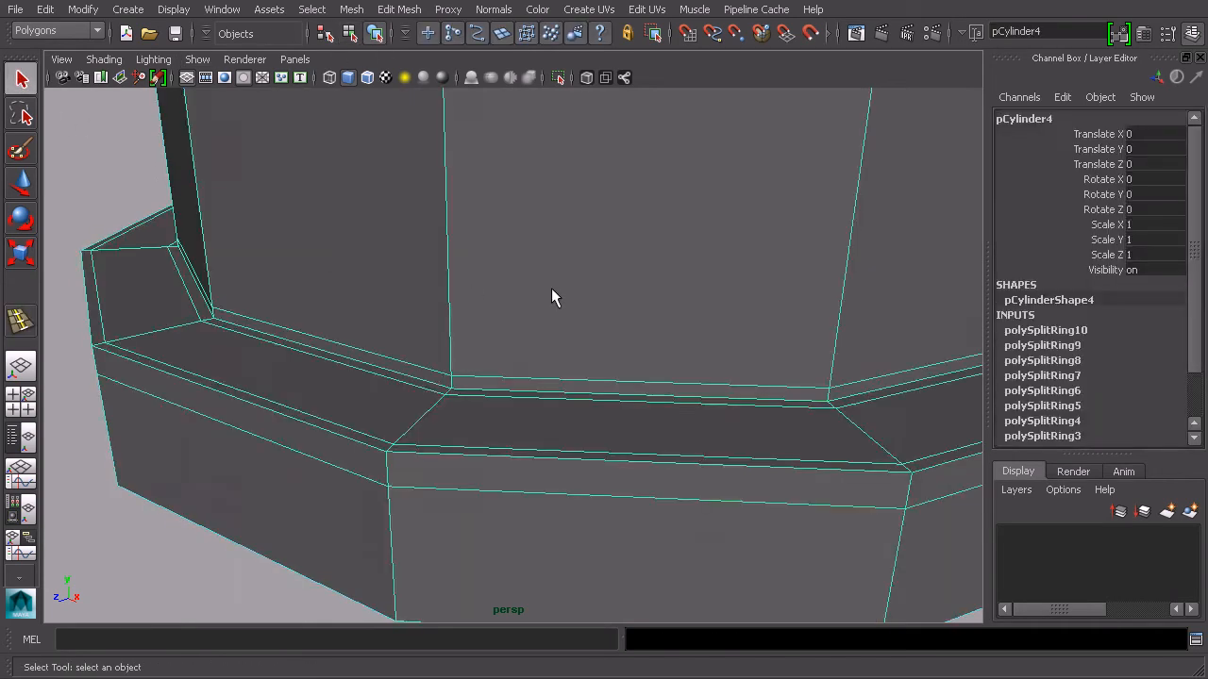
key("3")
scroll(555, 298, "down", 5)
left_click(505, 504)
left_click_drag(546, 426, 459, 418, "alt")
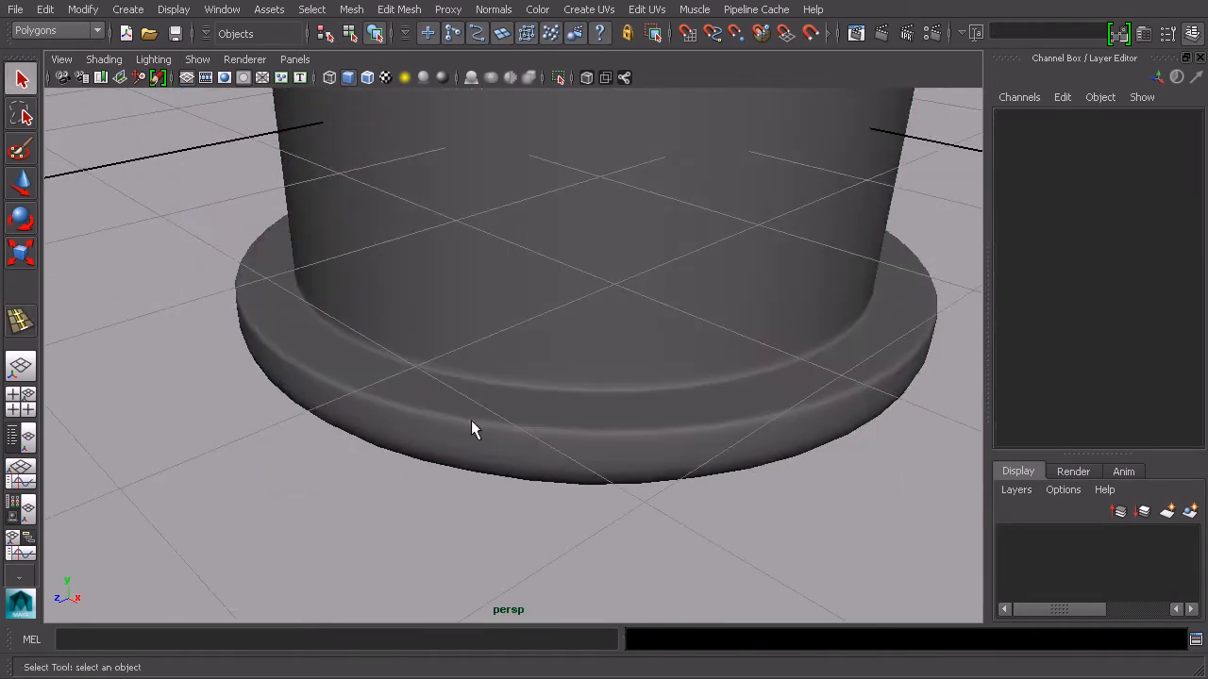
left_click_drag(536, 435, 589, 437, "alt")
left_click_drag(664, 422, 534, 418, "alt")
left_click(636, 391)
right_click_drag(613, 408, 533, 402)
left_click_drag(297, 500, 369, 520)
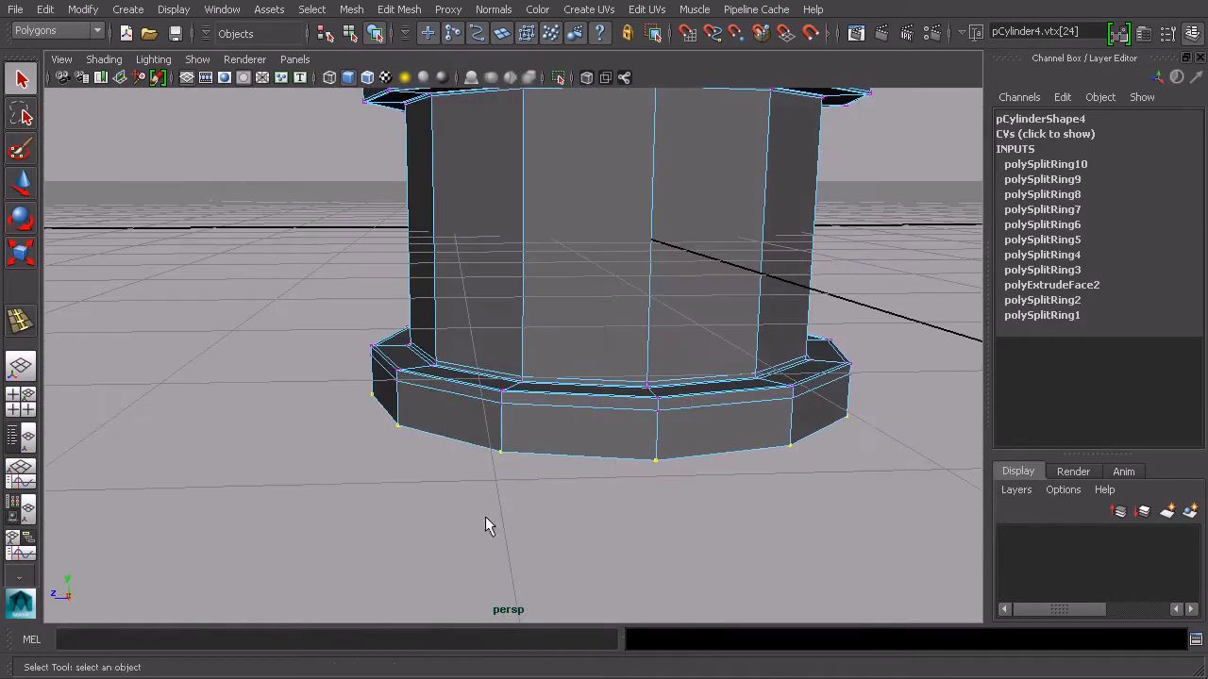
Switch to faces and select the cylinder's bottom cap faces, viewing from underneath
key("r")
left_click_drag(614, 418, 459, 427, "alt")
key("w")
left_click_drag(499, 364, 619, 400)
right_click(619, 401)
right_click_drag(615, 436, 619, 441)
left_click_drag(619, 442, 779, 423, "alt")
left_click_drag(462, 498, 386, 403)
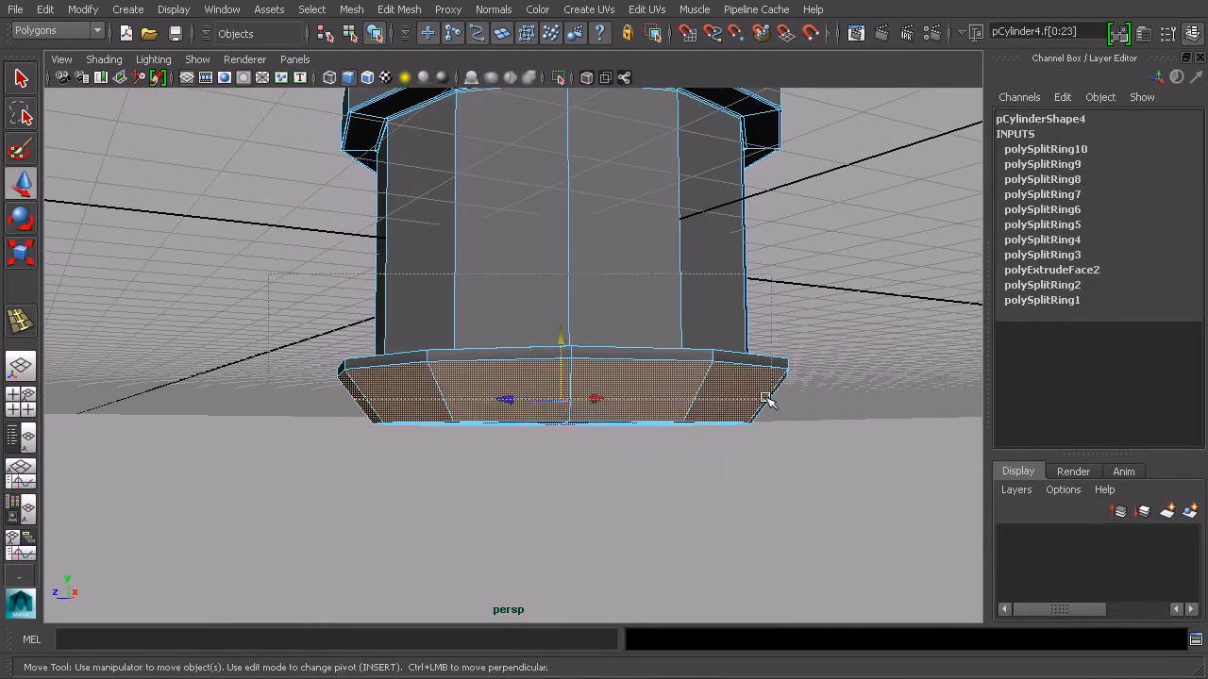
left_click_drag(699, 381, 806, 410, "ctrl")
left_click_drag(455, 382, 643, 321, "alt")
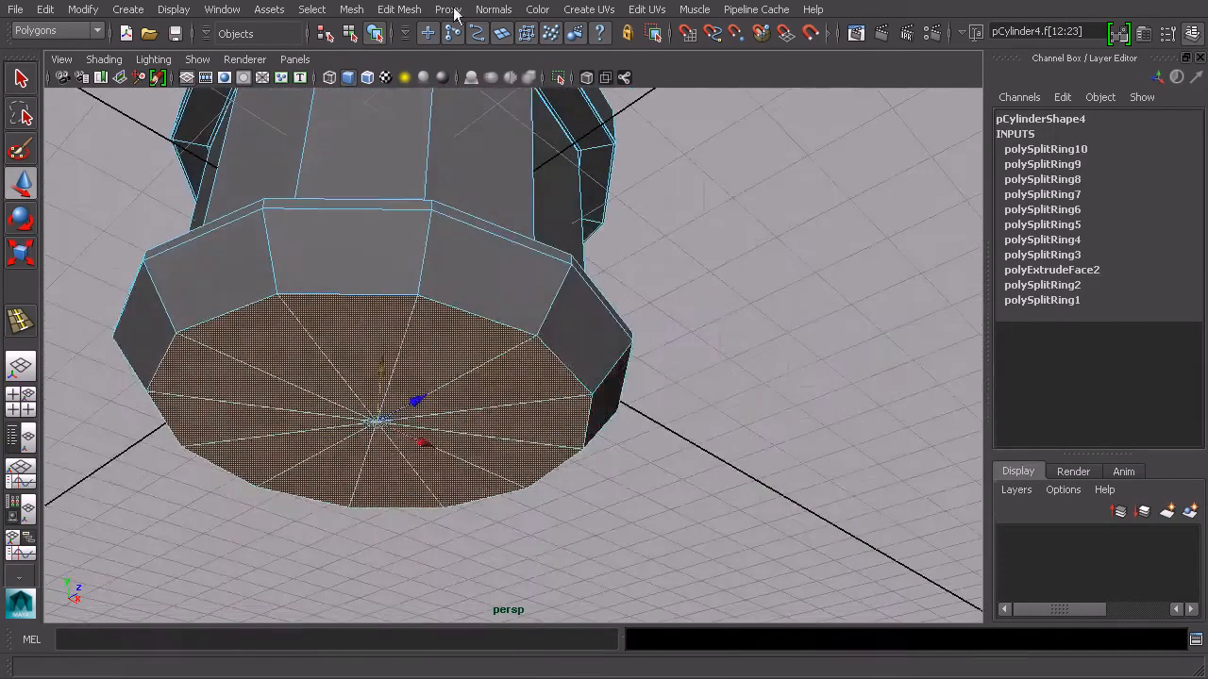
Extrude the bottom cap faces with an inward offset to form a rim
left_click(398, 9)
left_click(420, 76)
left_click_drag(472, 358, 676, 390, "alt")
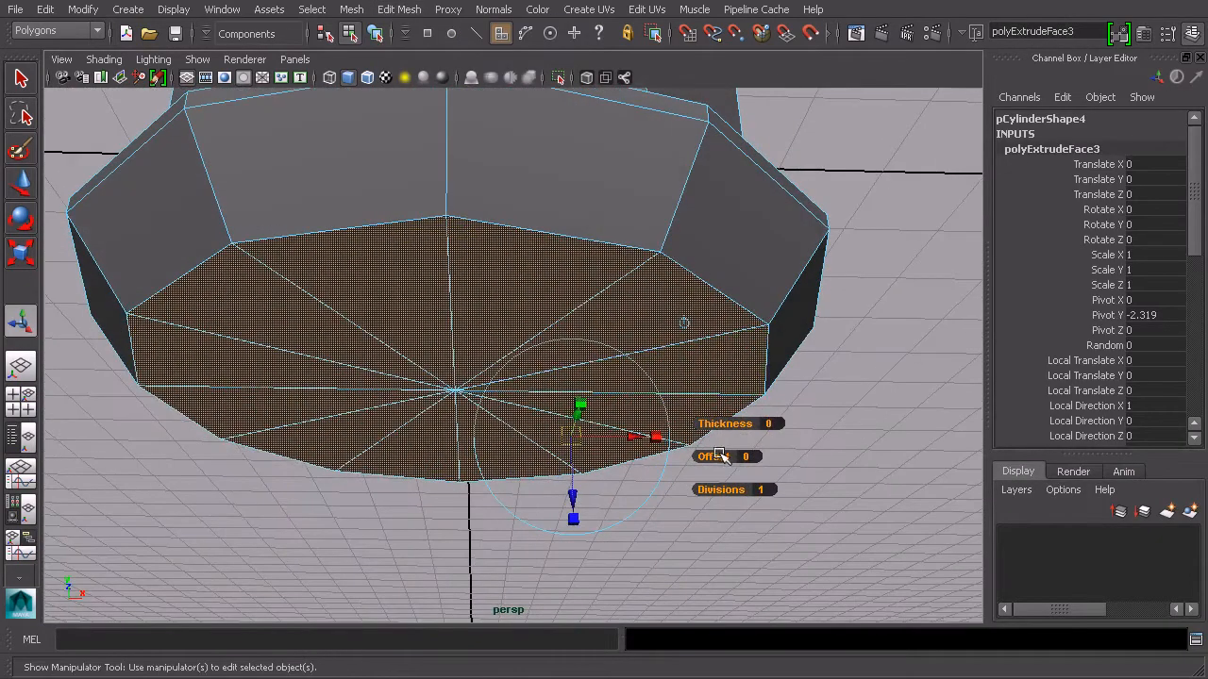
left_click_drag(719, 461, 577, 458)
Extrude the bottom faces again 0.4 into the base and scale them down slightly
key("ctrl+e")
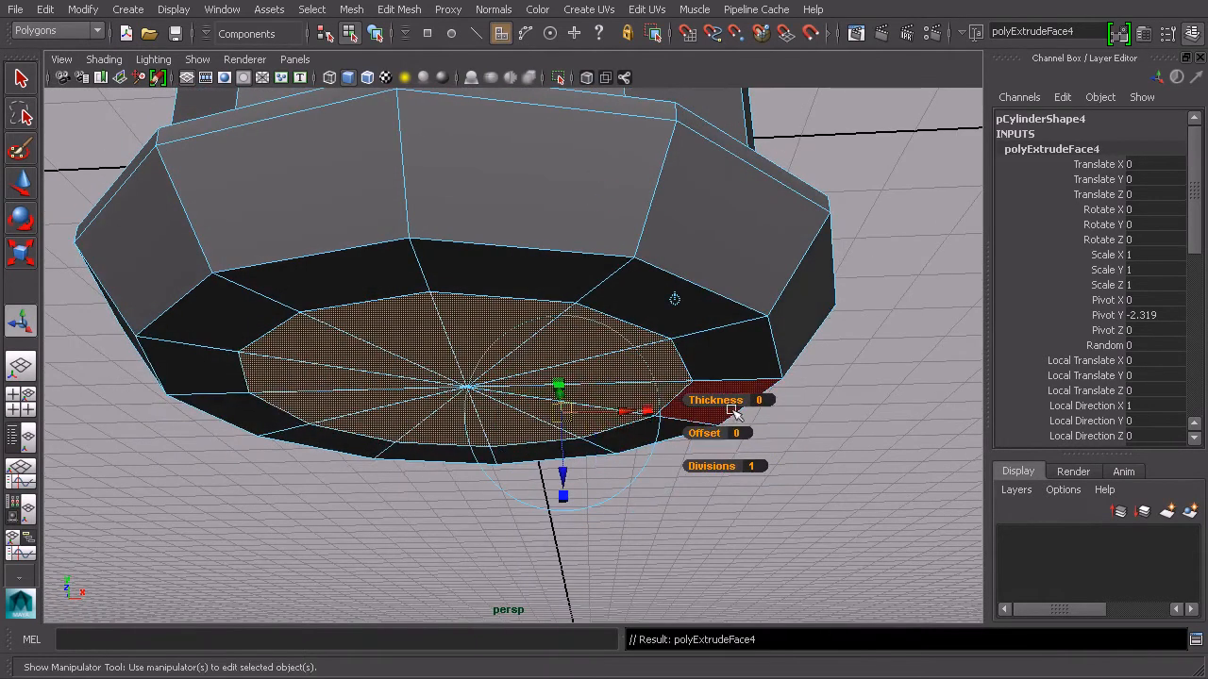
left_click_drag(727, 403, 727, 400)
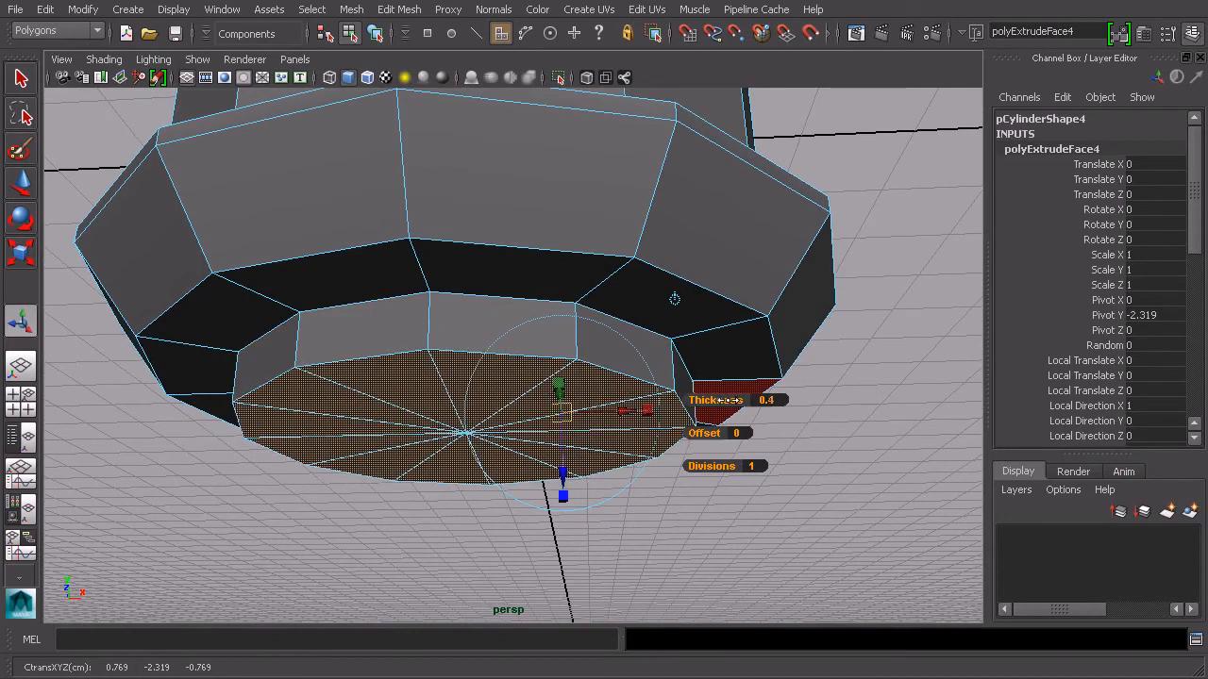
left_click(674, 300)
left_click_drag(467, 309, 468, 305)
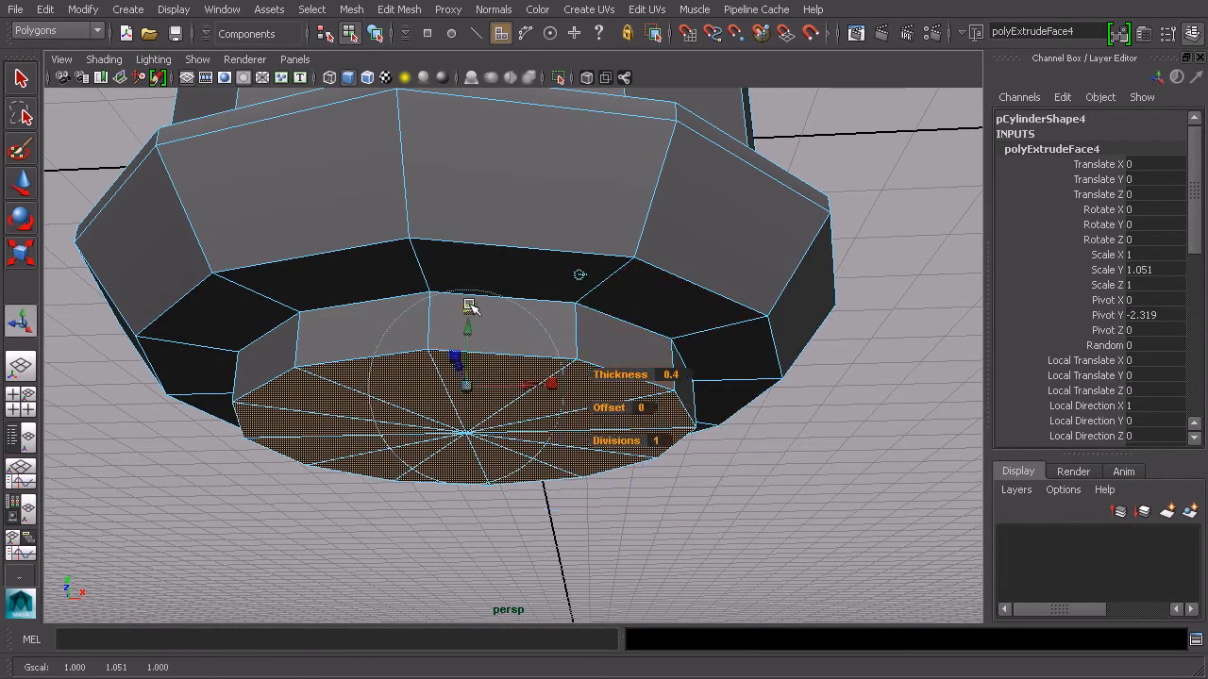
mouse_move(470, 388)
left_mouse_down()
mouse_move(459, 387)
mouse_move(491, 407)
mouse_move(423, 384)
mouse_move(459, 367)
left_mouse_up()
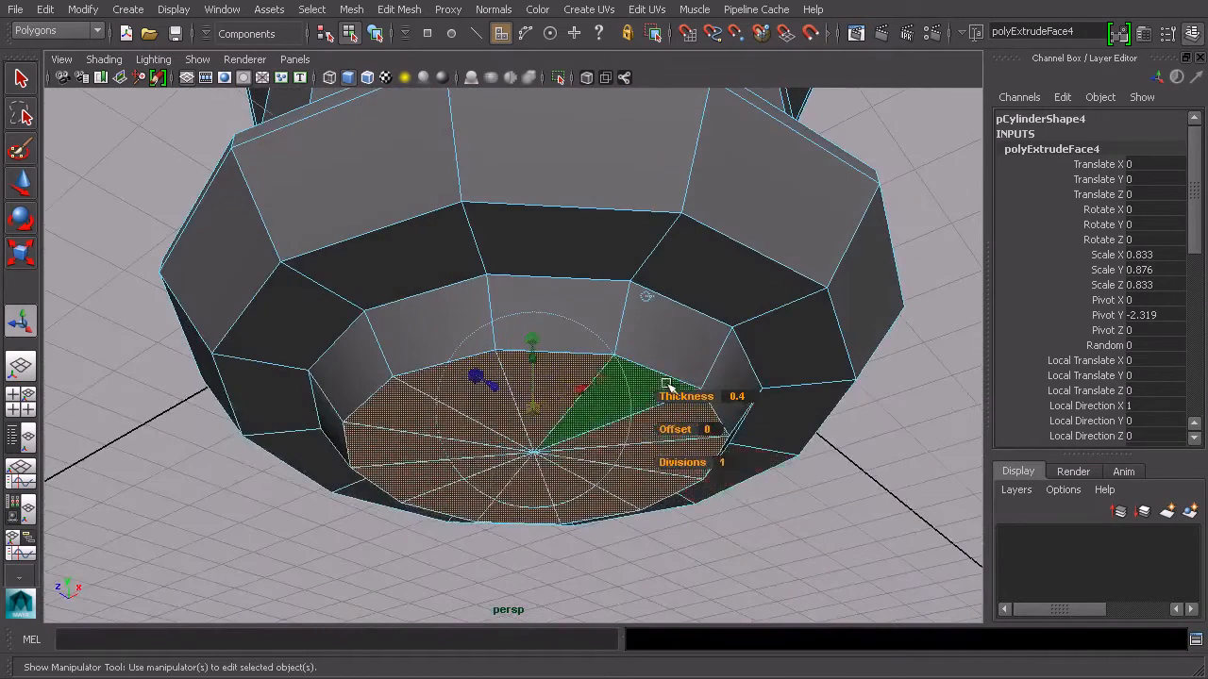
Extrude the bottom faces once more with an offset of 0.1 and leave component mode
key("ctrl+e")
left_click_drag(788, 476, 788, 476)
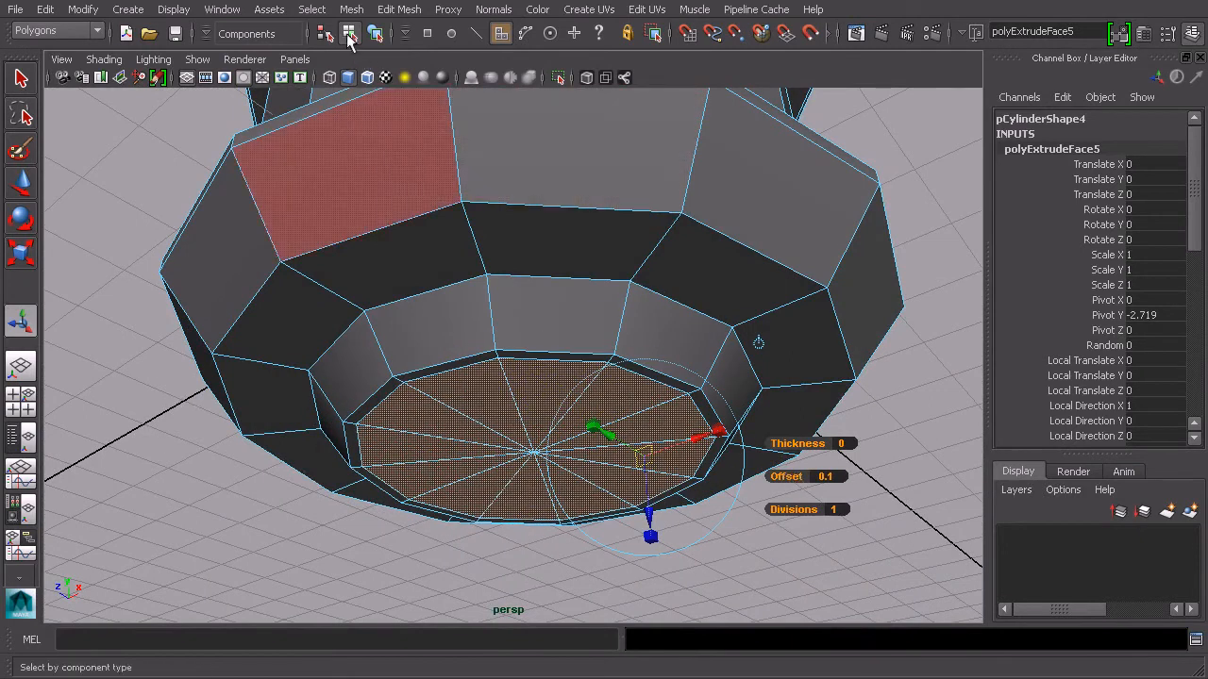
left_click(376, 34)
Preview the recessed bottom with smooth mesh display, then return to the unsmoothed view
key("3")
left_click(816, 432)
left_click_drag(808, 437, 945, 392, "alt")
left_click_drag(585, 294, 518, 276, "alt")
scroll(582, 310, "up", 3)
left_click(550, 268)
key("1")
middle_click_drag(518, 276, 601, 299, "alt")
scroll(601, 299, "up", 1)
scroll(612, 286, "up", 1)
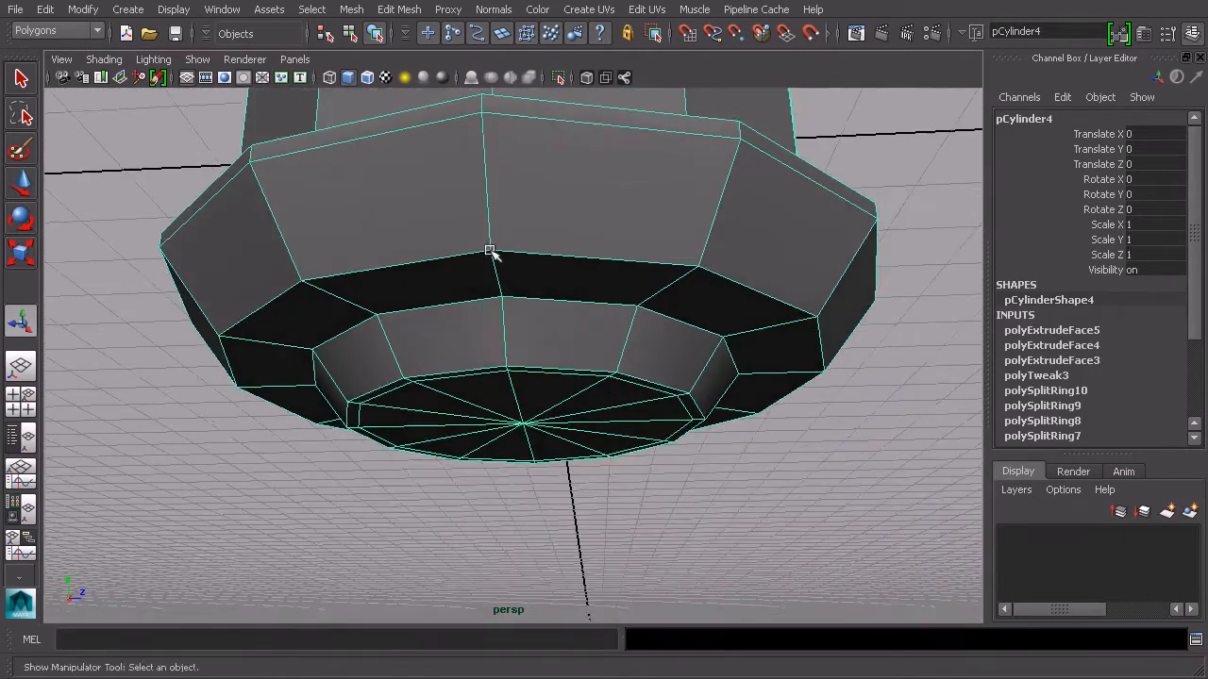
scroll(515, 262, "up", 1)
scroll(482, 292, "up", 1)
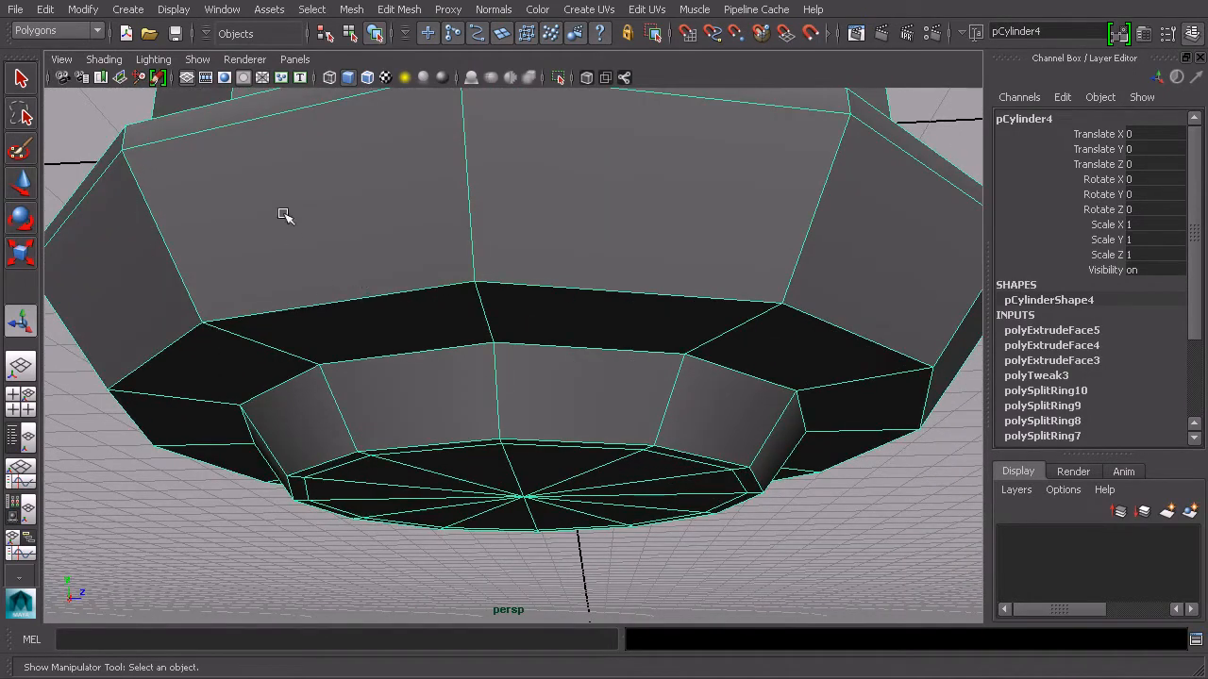
Select the base lip's lower outer edge loop and bevel it with an offset of 0.2
right_click_drag(288, 301, 302, 262)
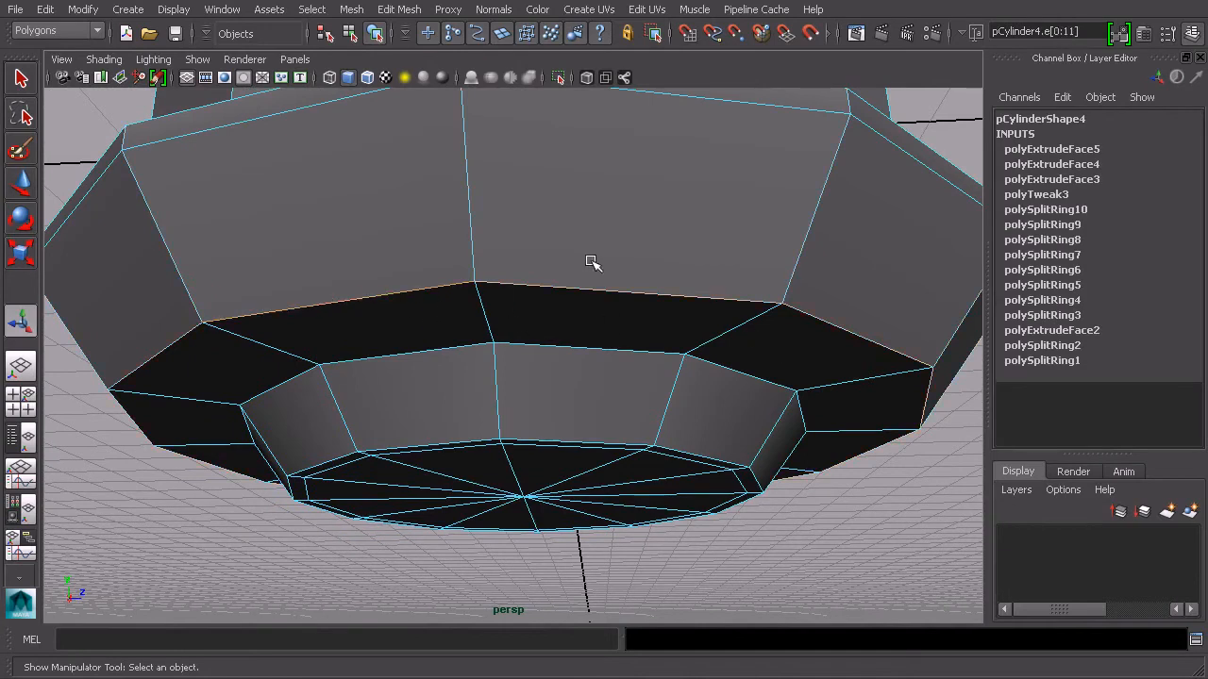
left_click(399, 10)
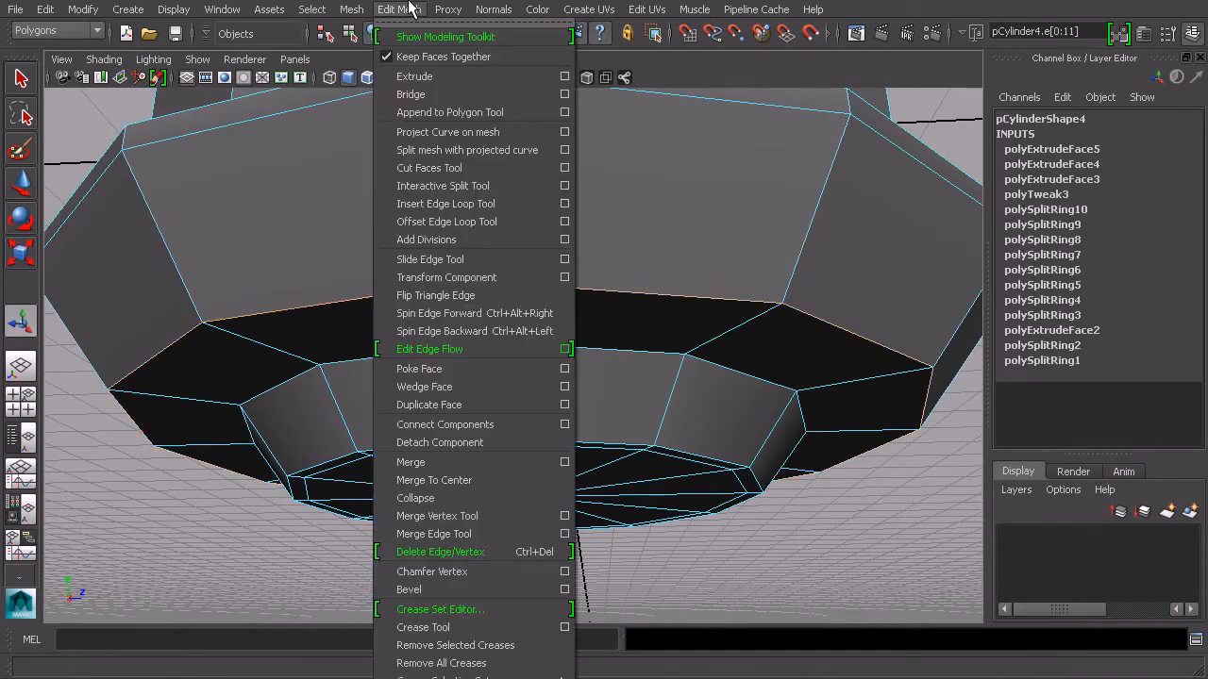
left_click(486, 583)
left_click_drag(590, 473, 653, 300, "alt")
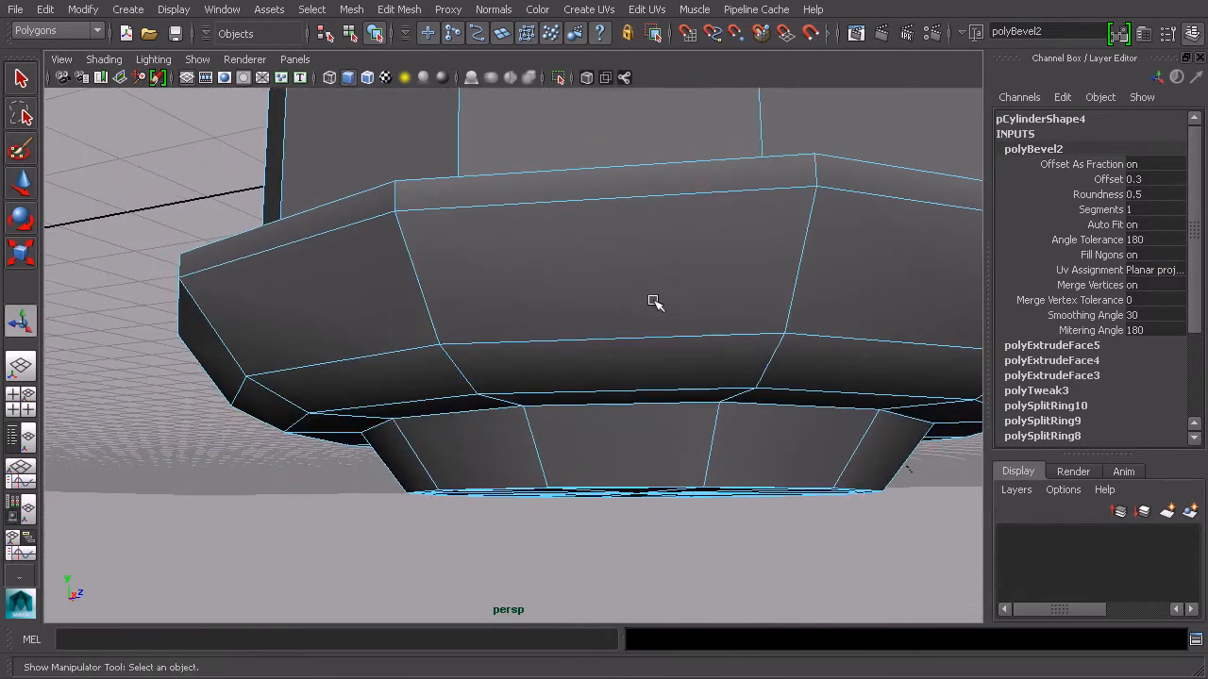
left_click(1112, 179)
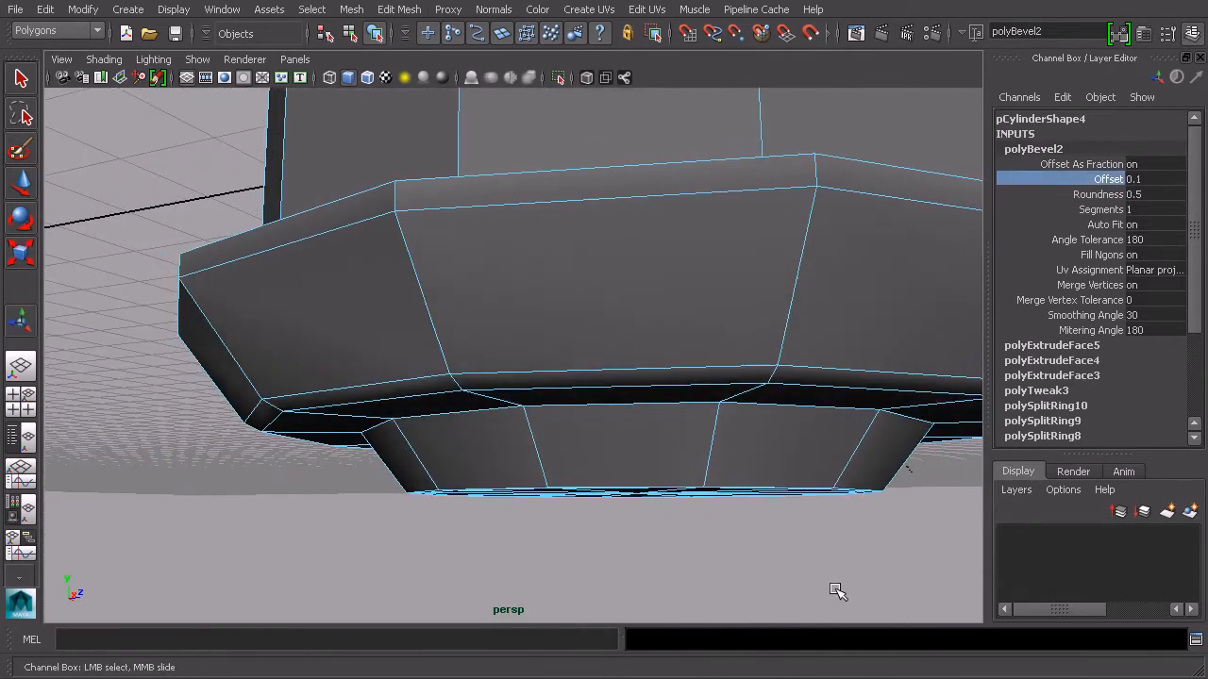
middle_click_drag(839, 591, 837, 590)
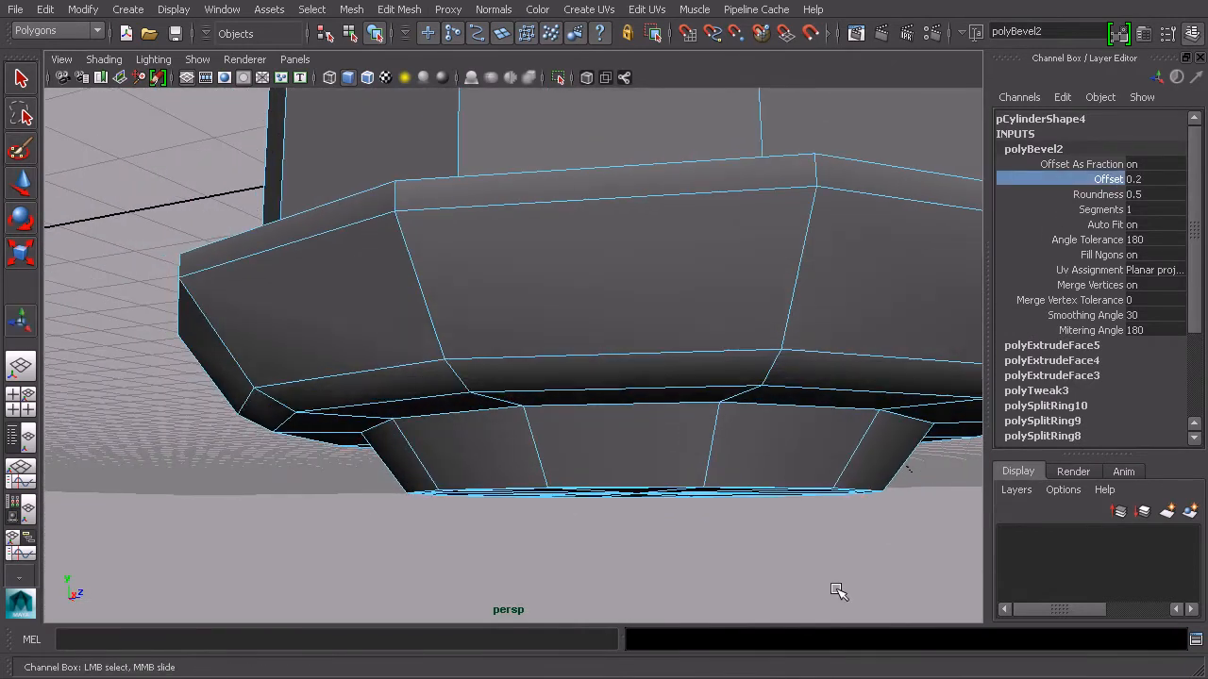
left_click_drag(547, 390, 534, 335, "alt")
left_click(350, 34)
left_click(374, 35)
middle_click_drag(628, 321, 466, 306, "alt")
middle_click_drag(316, 322, 398, 330, "alt")
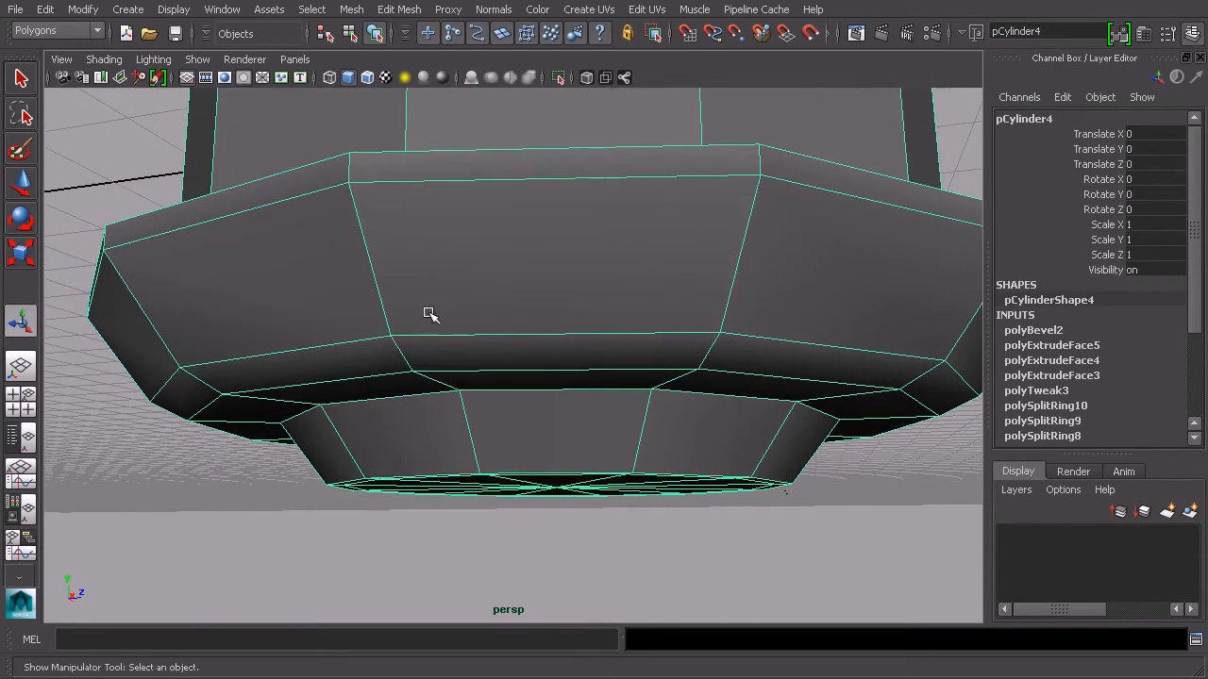
left_click(399, 11)
left_click(400, 11)
left_click_drag(311, 230, 375, 266, "alt")
right_click_drag(375, 266, 400, 268, "alt")
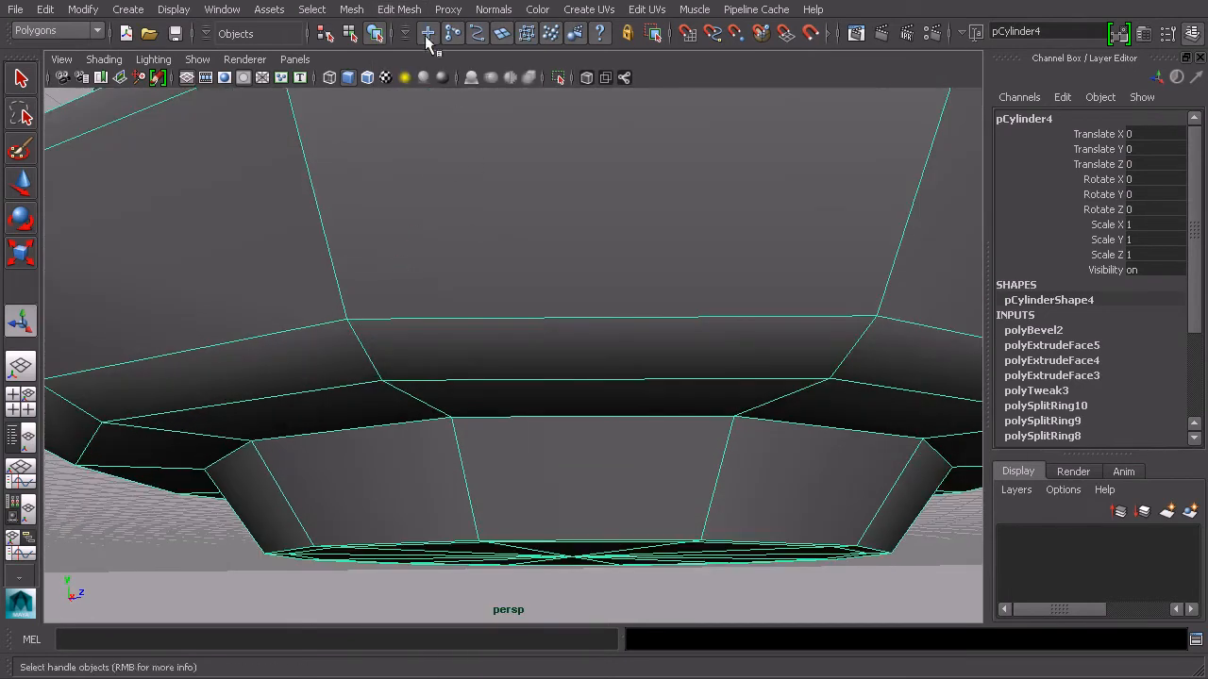
Use the Offset Edge Loop Tool to add support loops on both sides of the bevelled base lip edges
left_click(404, 11)
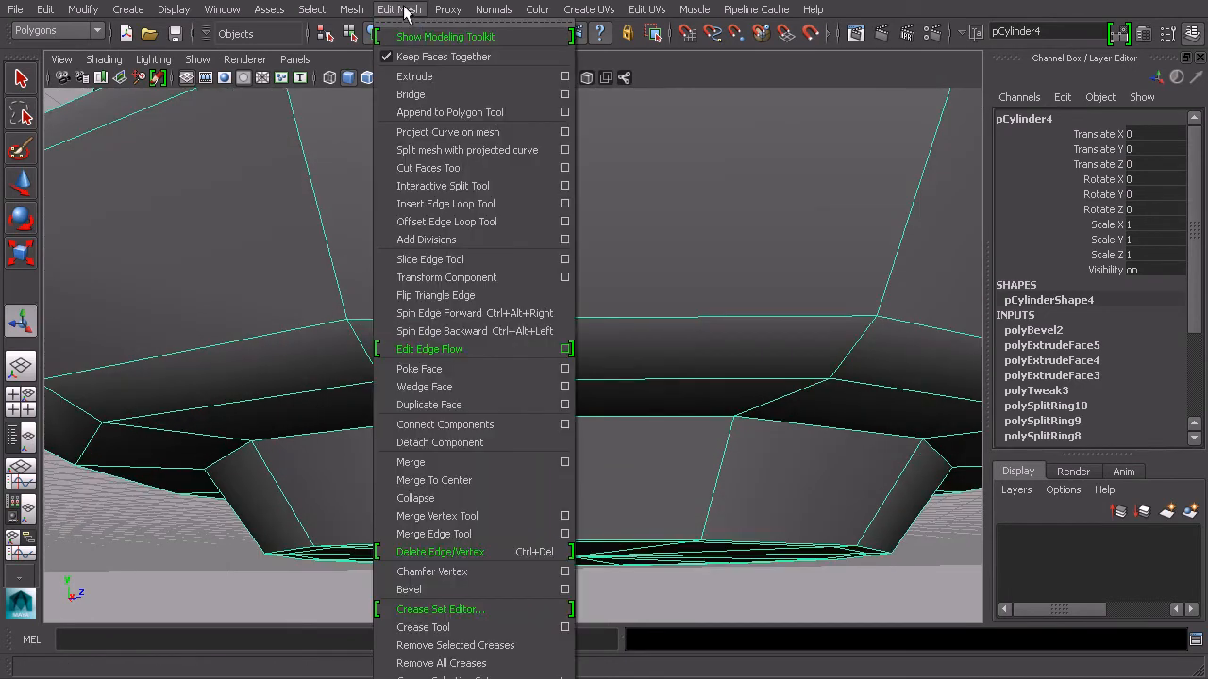
left_click(473, 223)
left_click_drag(649, 278, 538, 299, "alt")
left_click_drag(368, 332, 464, 332, "alt")
middle_click_drag(464, 332, 562, 328, "alt")
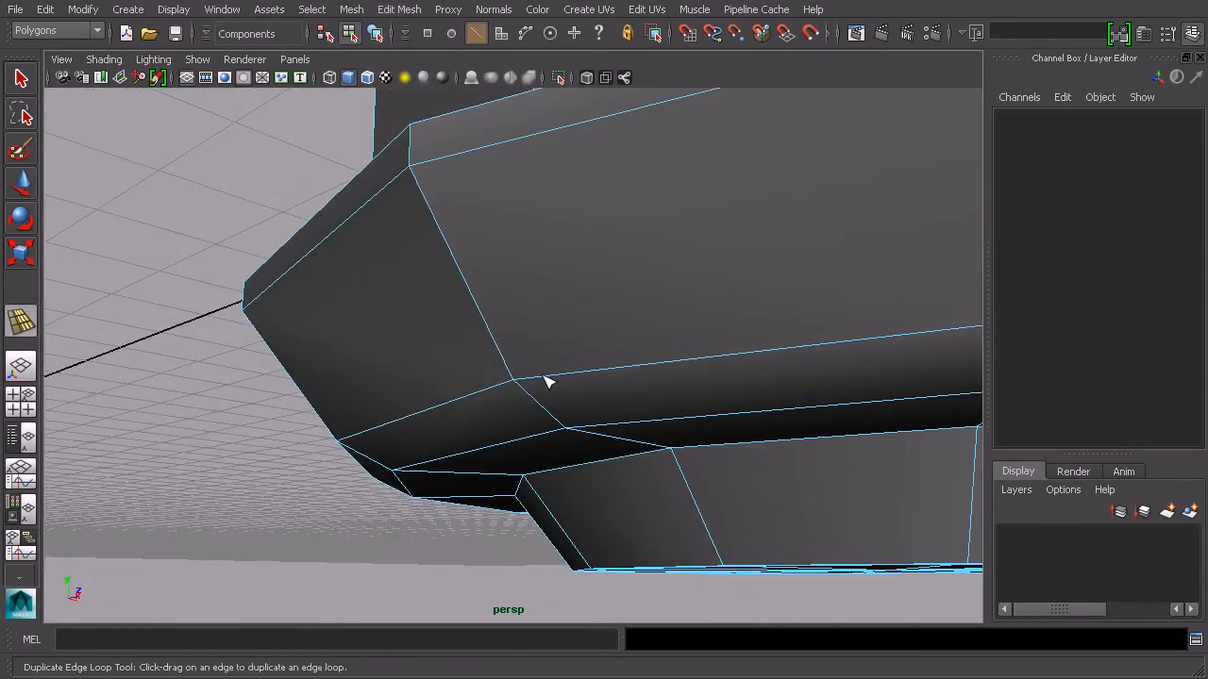
scroll(616, 380, "up", 4)
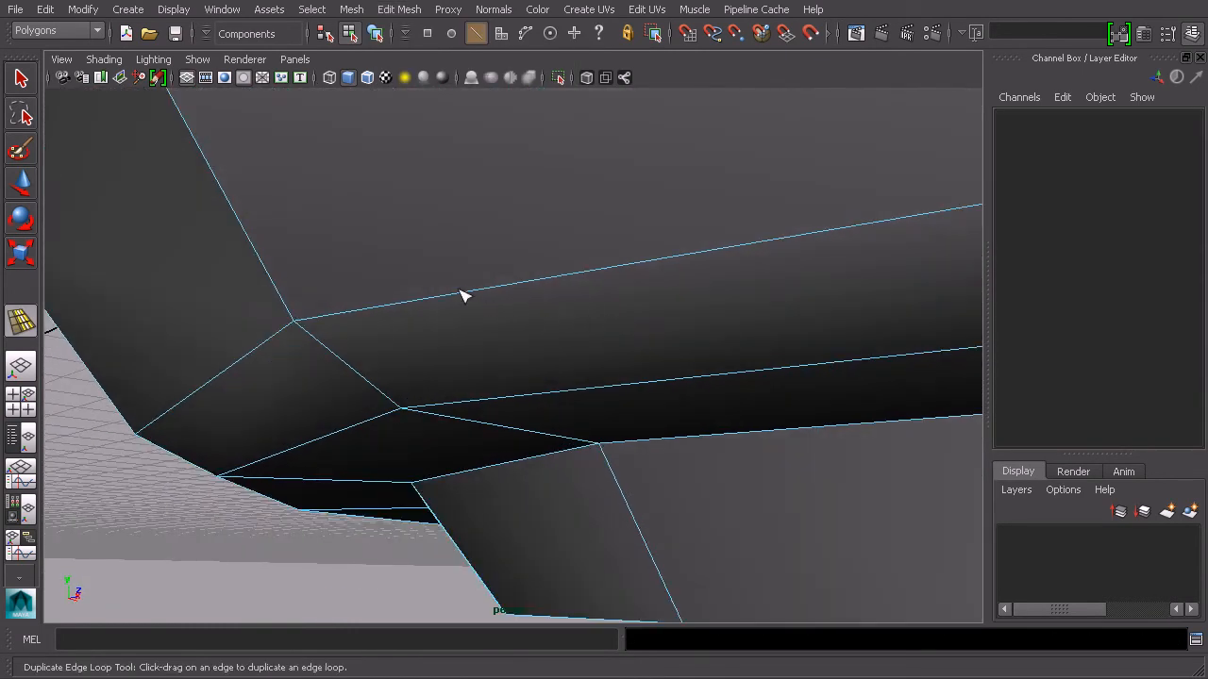
left_click(527, 283)
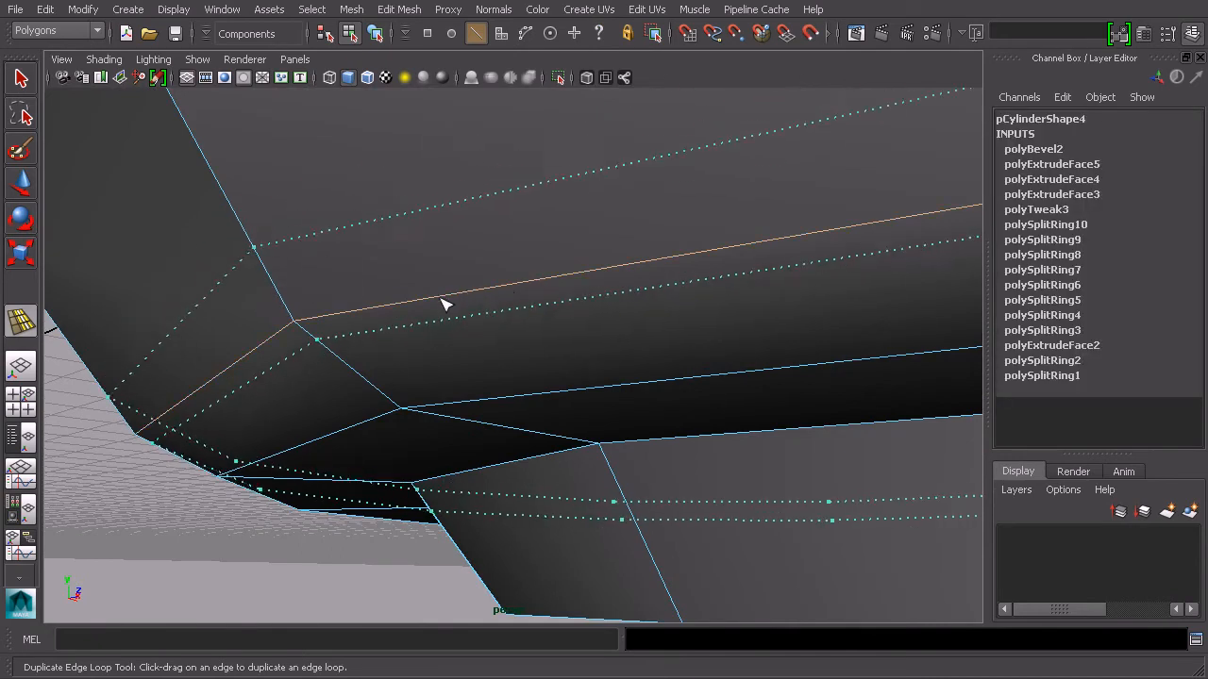
left_click_drag(313, 314, 313, 316)
left_click_drag(434, 333, 461, 318, "alt")
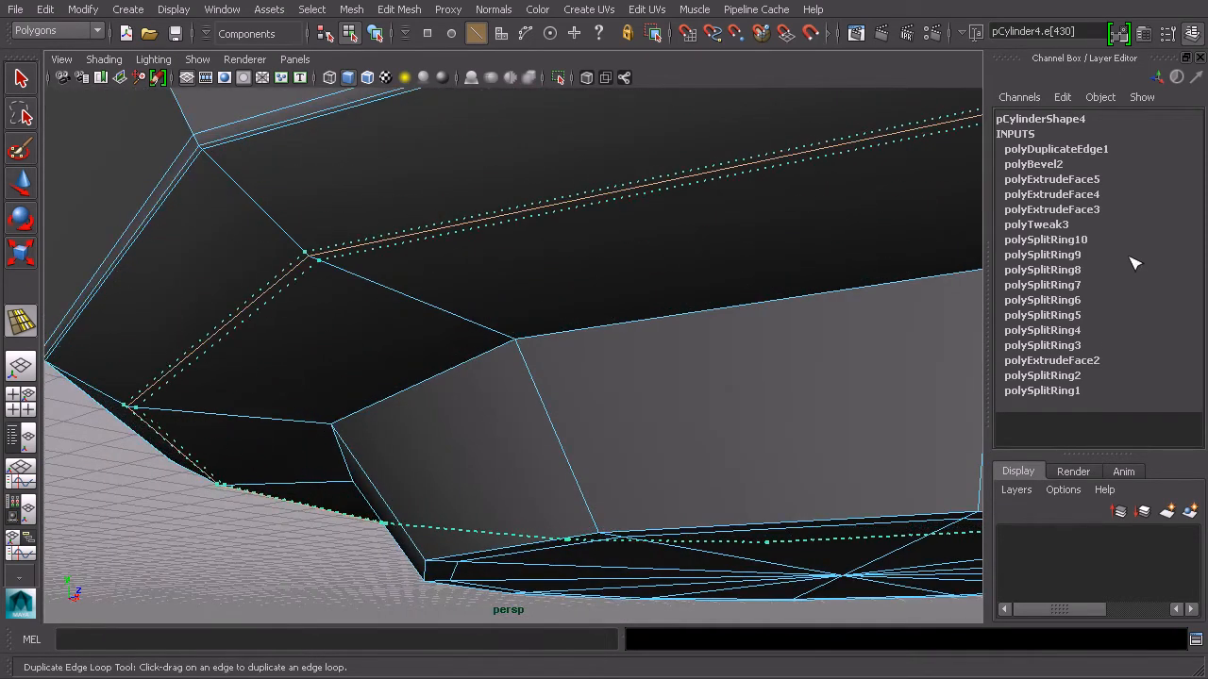
left_click_drag(1127, 257, 1134, 257)
right_click_drag(733, 264, 409, 129, "alt")
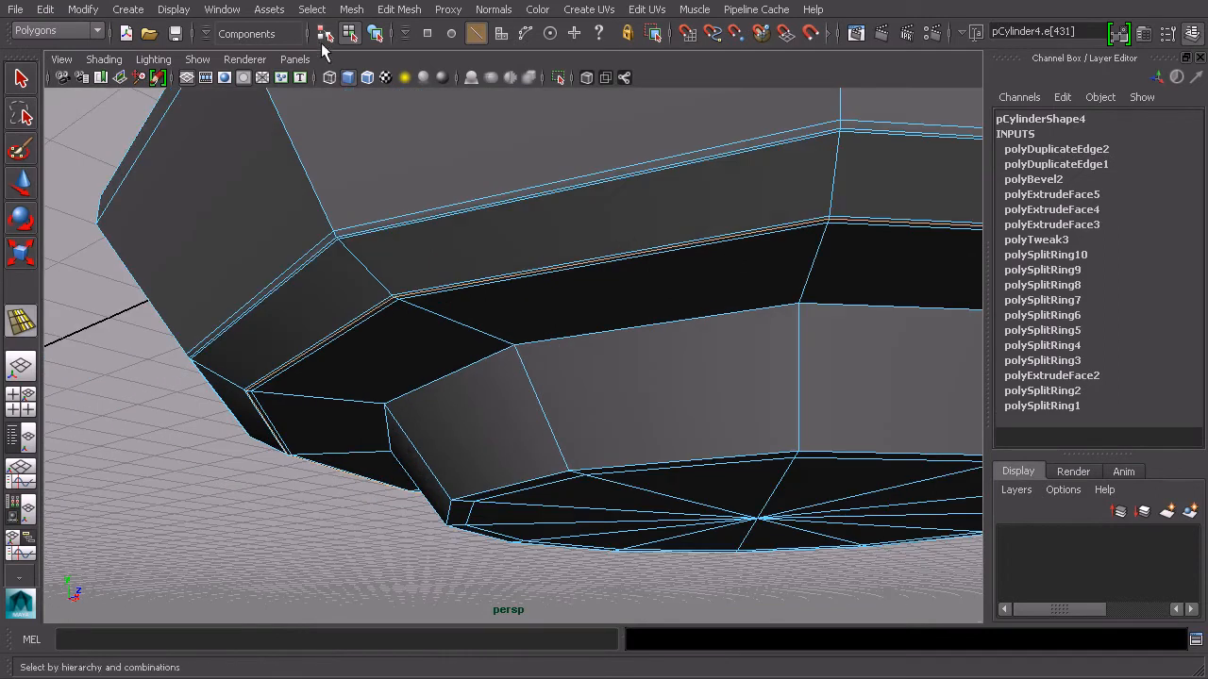
Leave the tool and preview the base with smooth mesh display from several angles
left_click(374, 34)
left_click_drag(688, 267, 701, 290, "alt")
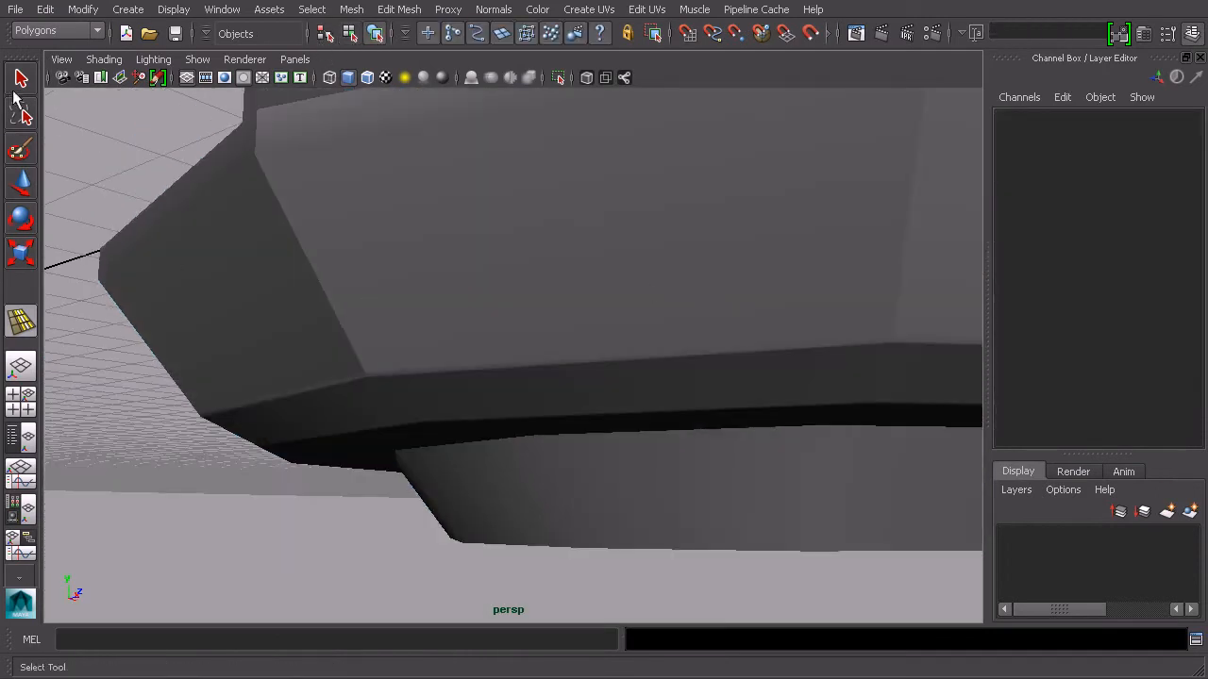
left_click(612, 314)
key("3")
left_click(265, 513)
left_click_drag(459, 426, 719, 381, "alt")
mouse_move(633, 362)
left_mouse_down("alt")
mouse_move(690, 350)
mouse_move(628, 380)
left_mouse_up("alt")
left_click_drag(576, 428, 567, 427, "alt")
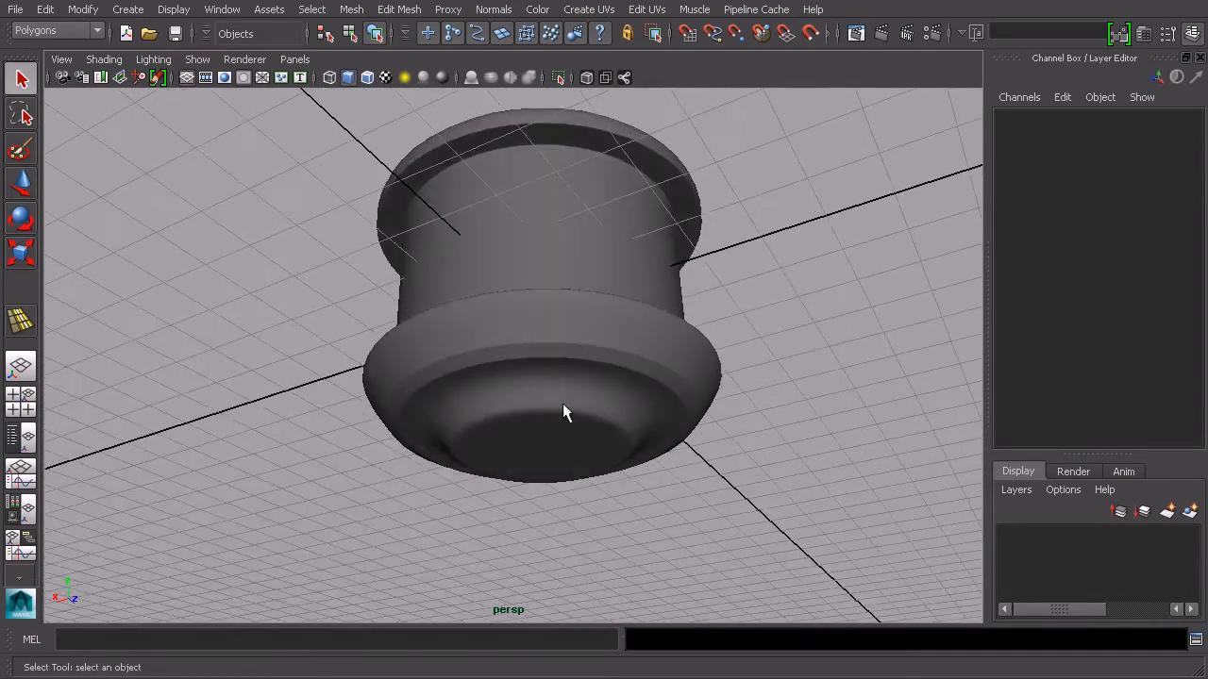
left_click_drag(548, 382, 537, 453, "alt")
middle_click_drag(634, 368, 572, 419, "alt")
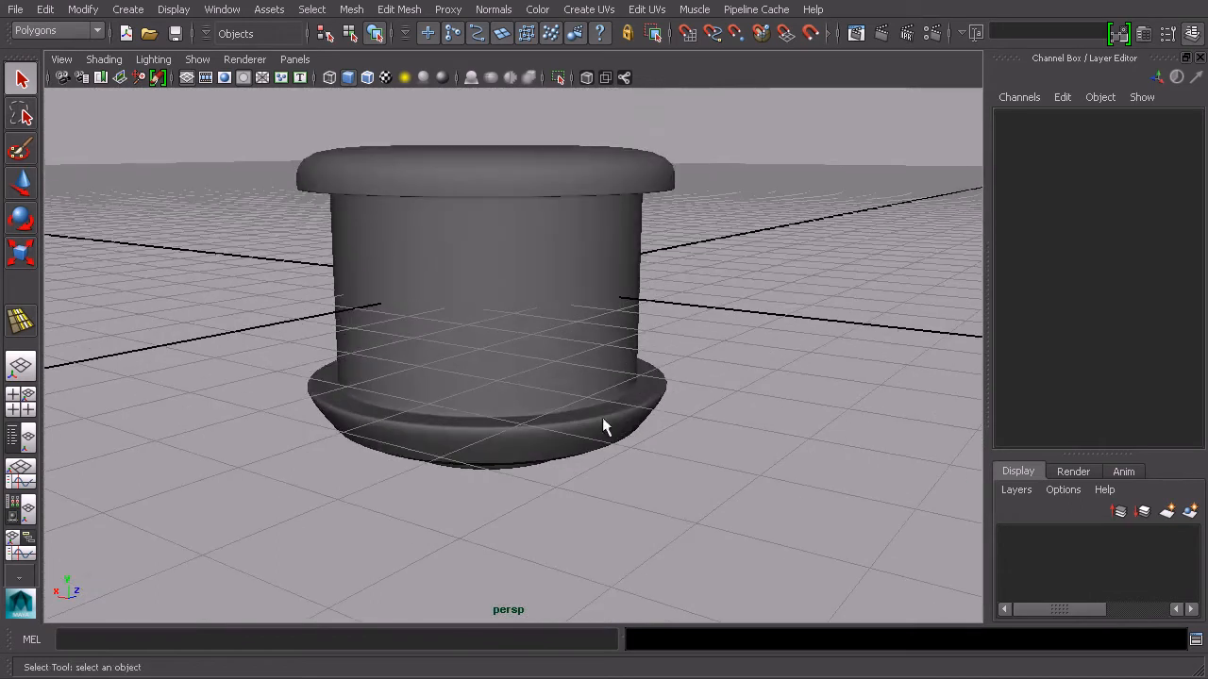
scroll(620, 361, "up", 4)
middle_click_drag(608, 231, 604, 313, "alt")
scroll(595, 359, "down", 2)
Select the cylinder, inspect the smoothed upper lip, then switch back to the unsmoothed display
left_click(666, 356)
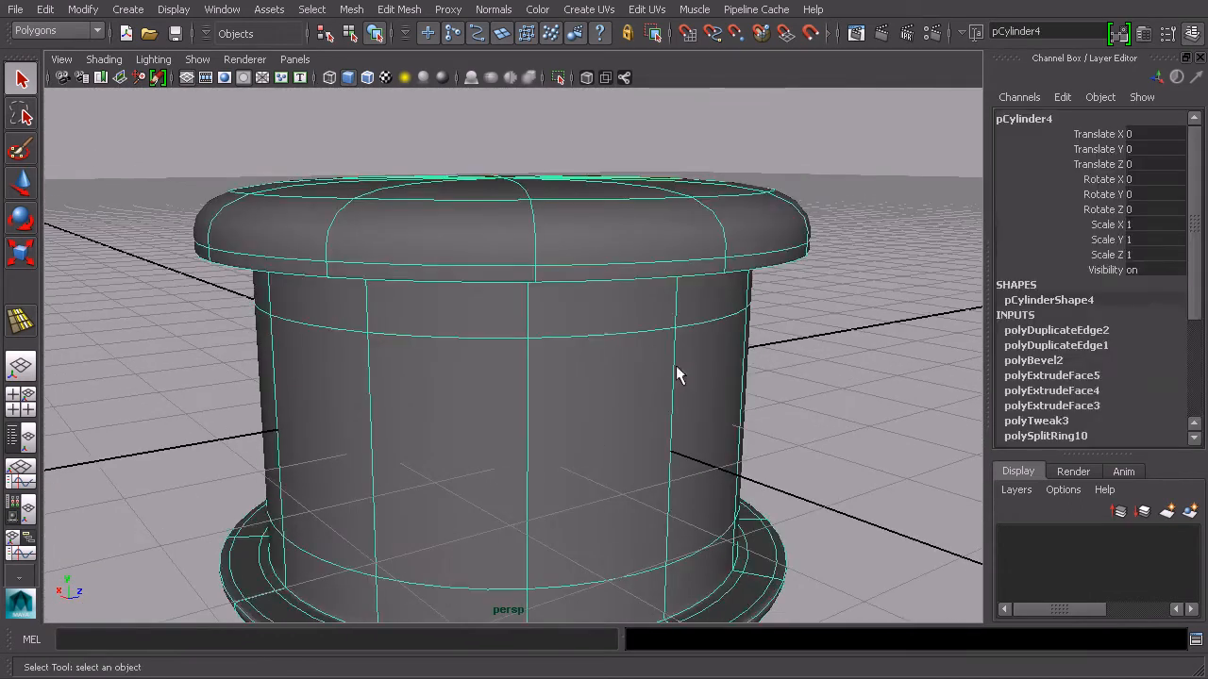
scroll(582, 399, "down", 3)
left_click_drag(583, 400, 558, 376, "alt")
scroll(566, 372, "up", 4)
middle_click_drag(615, 292, 618, 393, "alt")
left_click_drag(618, 396, 634, 456, "alt")
left_click(791, 516)
middle_click_drag(791, 519, 777, 305, "alt")
left_click_drag(776, 305, 671, 399, "alt")
middle_click_drag(670, 399, 618, 312, "alt")
left_click(617, 313)
left_click_drag(617, 312, 531, 371, "alt")
key("1")
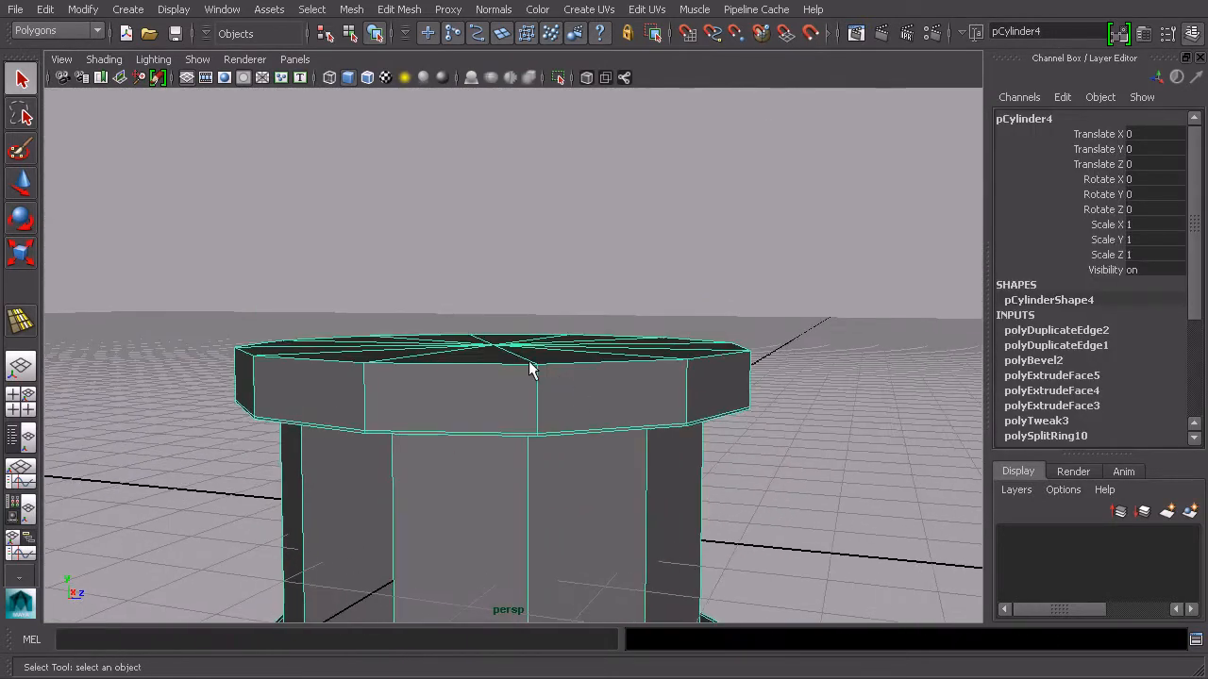
left_click_drag(631, 324, 593, 368, "alt")
right_click_drag(593, 368, 594, 404)
left_click_drag(594, 404, 584, 376, "alt")
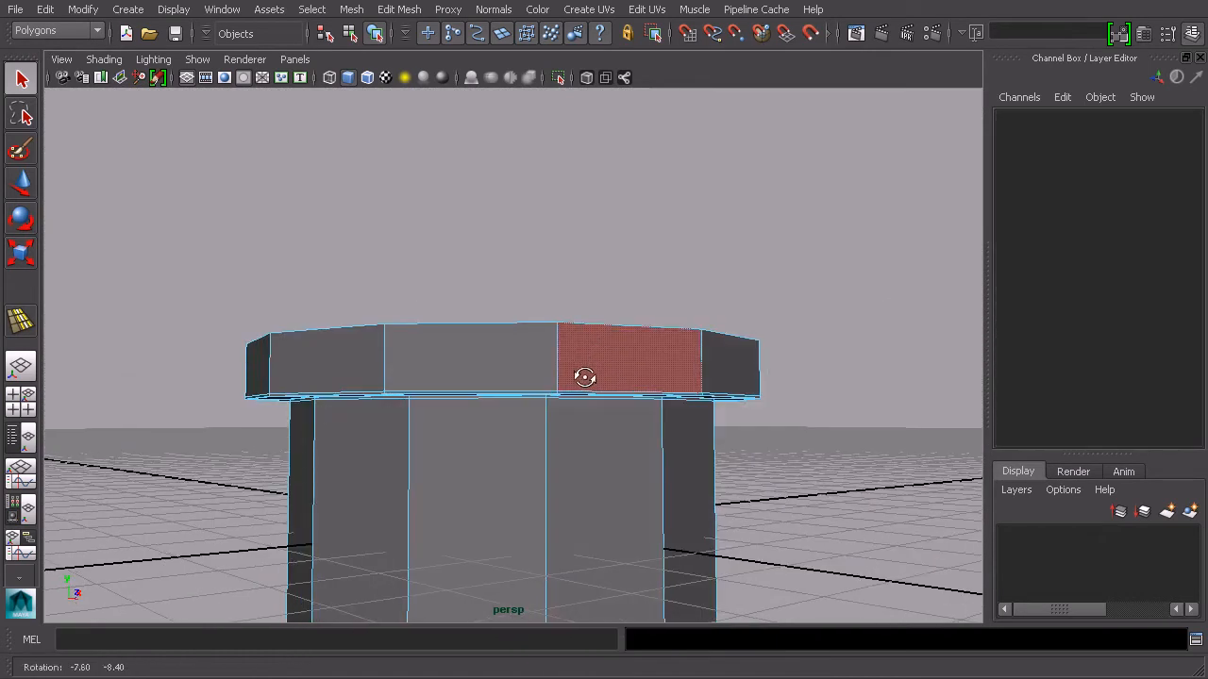
Select the top cap faces, extrude them inward, then extrude again with a thickness of -0.4 to recess the top
left_click_drag(834, 362, 834, 364)
left_click_drag(834, 364, 868, 388, "alt")
left_click_drag(331, 393, 565, 353, "alt")
left_click(398, 9)
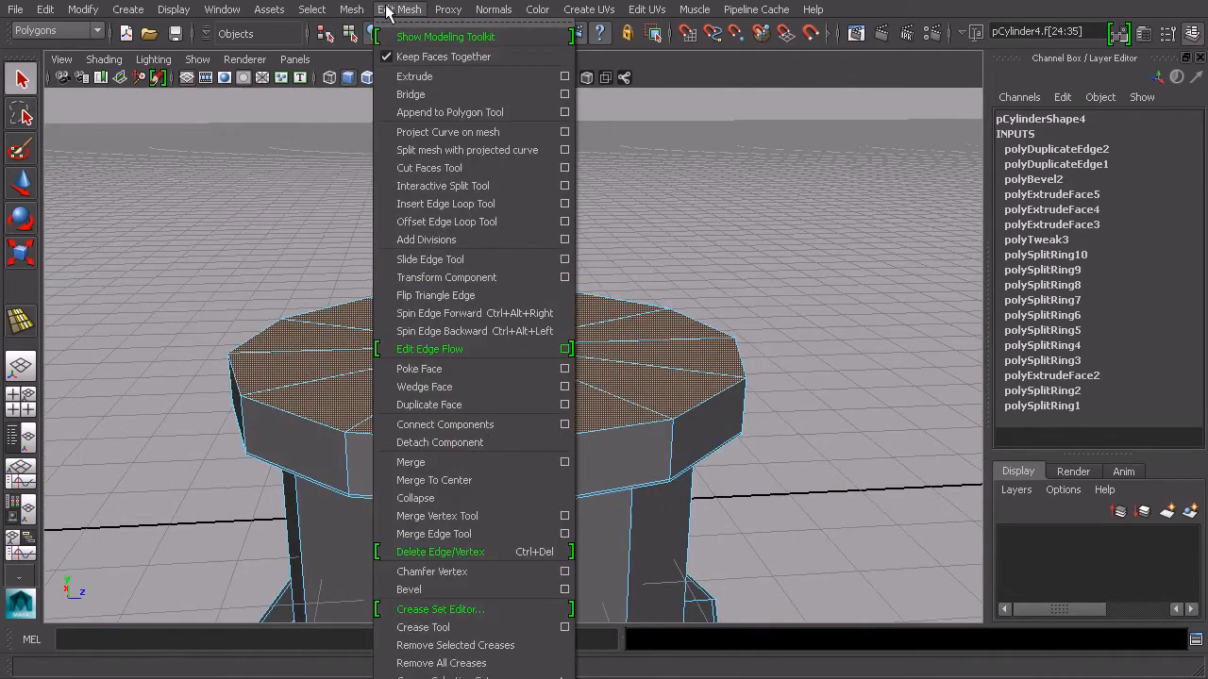
left_click(425, 79)
left_click_drag(633, 367, 622, 300, "alt")
left_click_drag(655, 348, 623, 321, "alt")
key("ctrl+e")
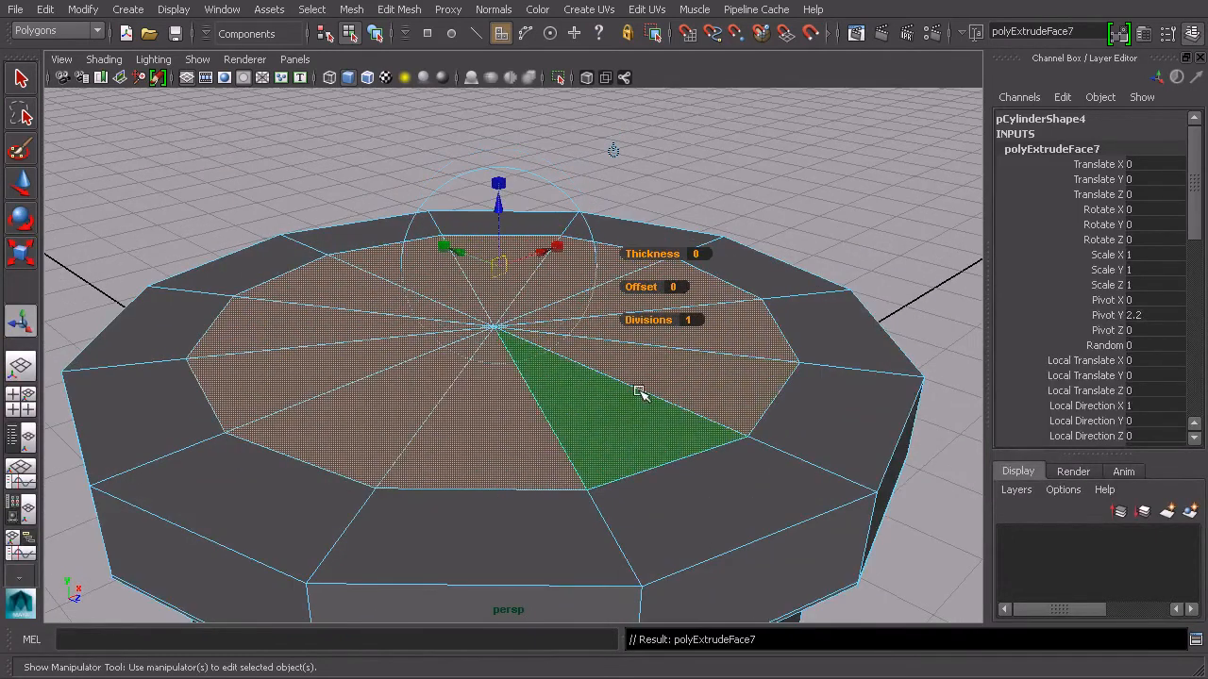
left_click_drag(670, 255, 614, 330)
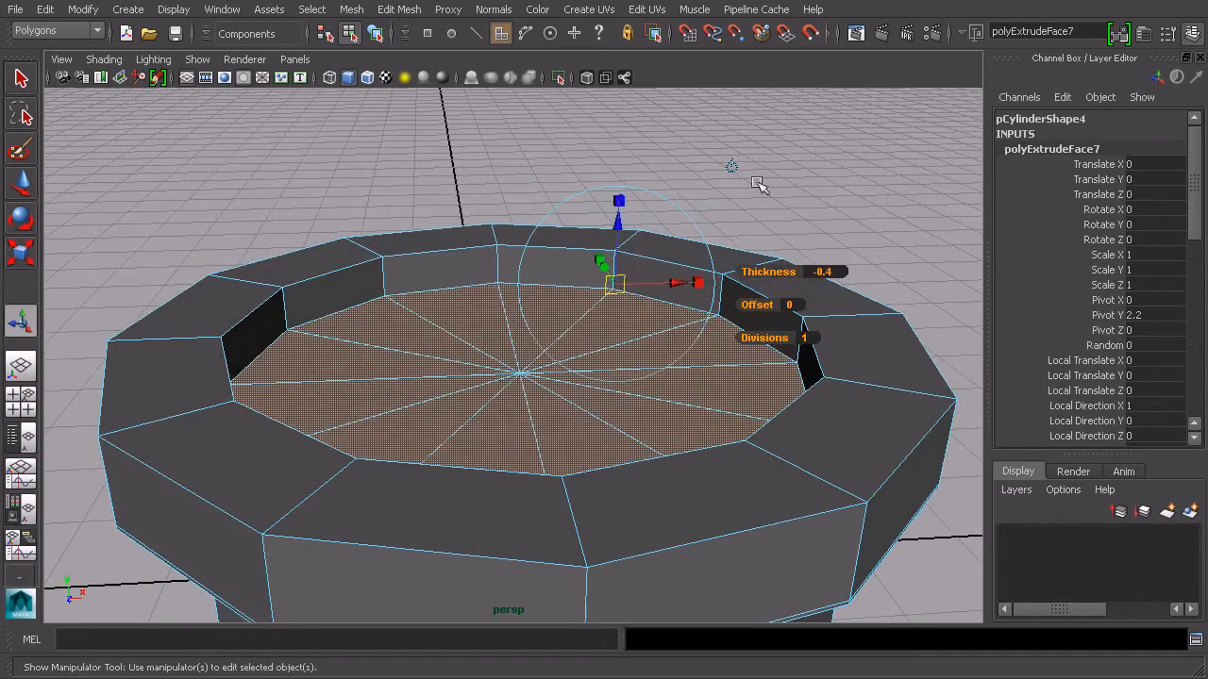
left_click(733, 166)
Use the Offset Edge Loop Tool to add support loops around the top recess rim and the upper lip's outer edges
left_click_drag(523, 332, 510, 248)
left_click(374, 34)
left_click(400, 9)
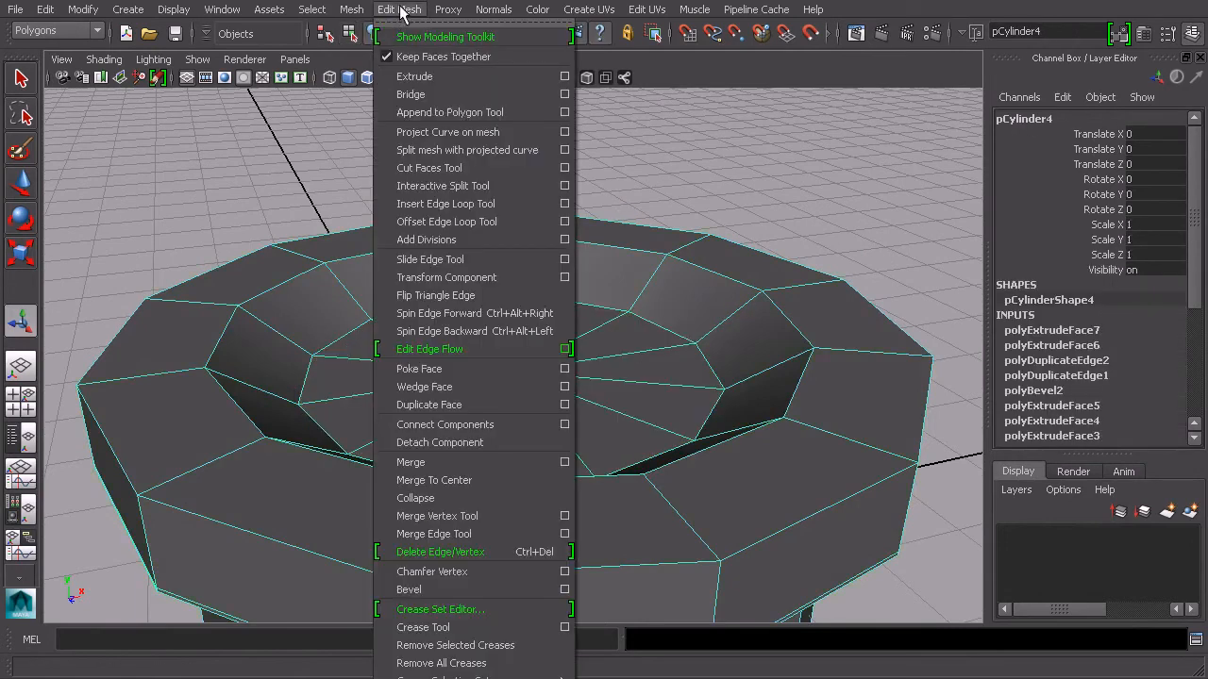
left_click(460, 218)
left_click_drag(474, 228, 367, 403, "alt")
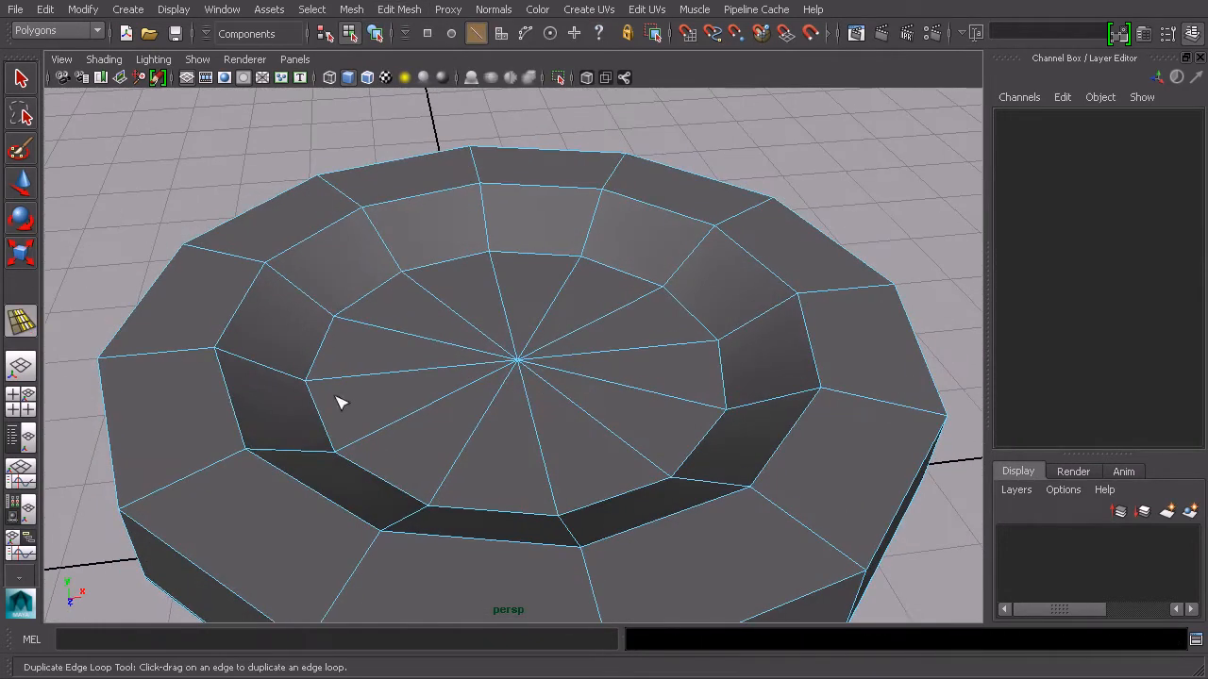
left_click_drag(237, 408, 233, 412)
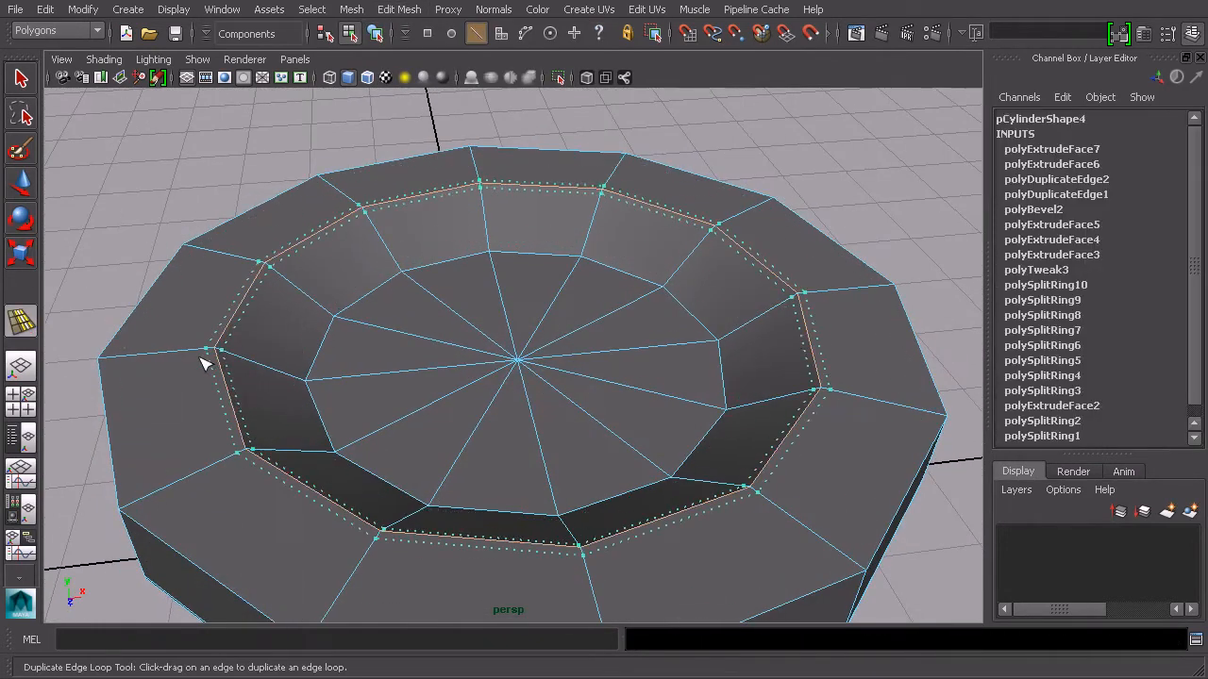
left_click_drag(201, 363, 202, 365)
left_click_drag(202, 364, 302, 371, "alt")
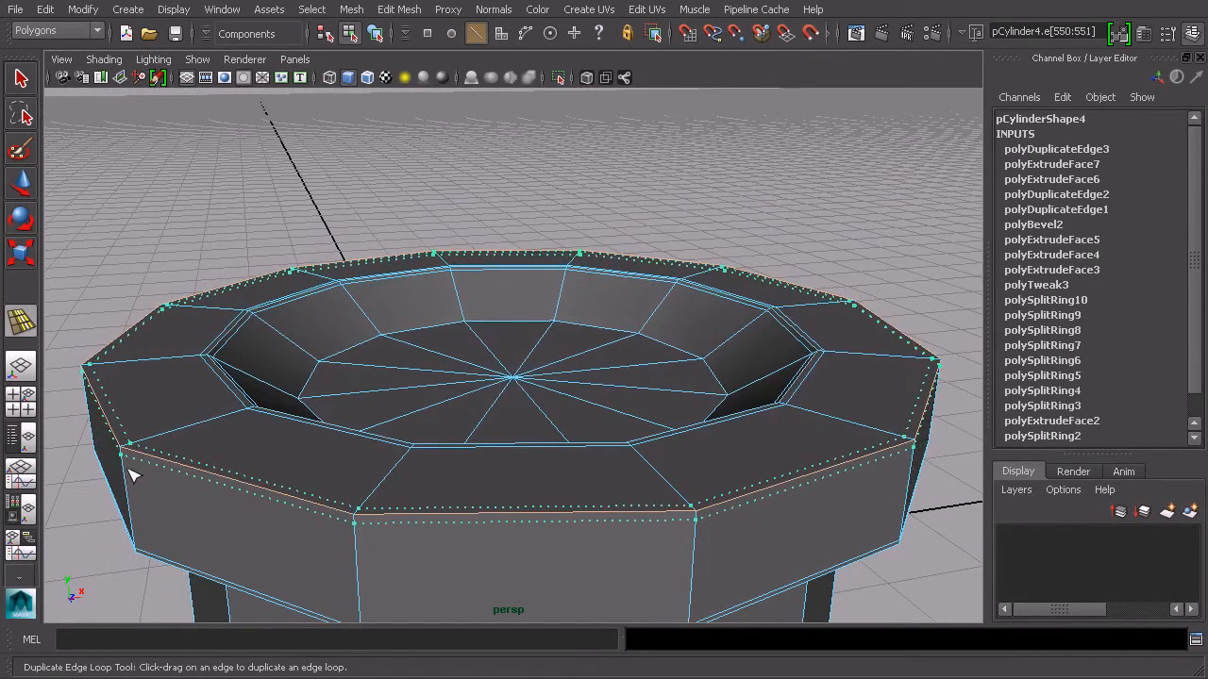
left_click_drag(132, 476, 134, 477)
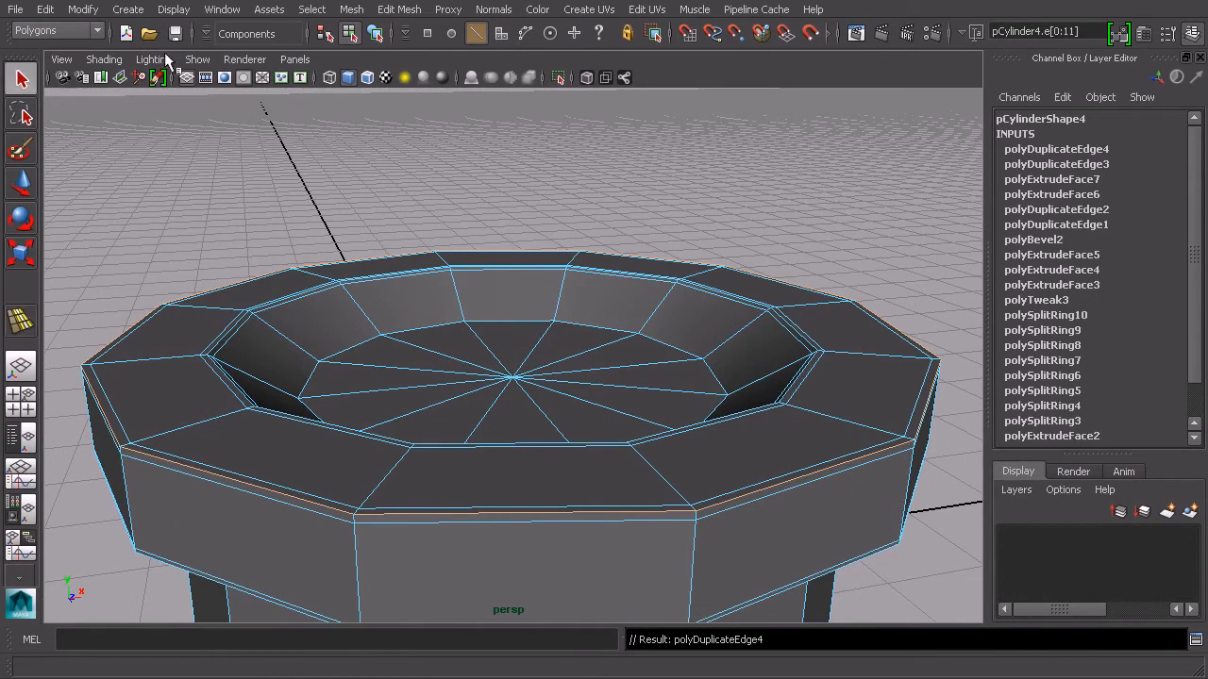
Preview the top recess with smooth mesh display, then return to the unsmoothed display and zoom in
left_click(375, 35)
key("3")
left_click(768, 206)
left_click_drag(768, 206, 669, 377, "alt")
left_click(539, 362)
key("1")
mouse_move(540, 361)
left_mouse_down("alt")
mouse_move(559, 340)
mouse_move(555, 366)
left_mouse_up("alt")
scroll(559, 339, "up", 2)
right_click_drag(553, 363, 551, 398)
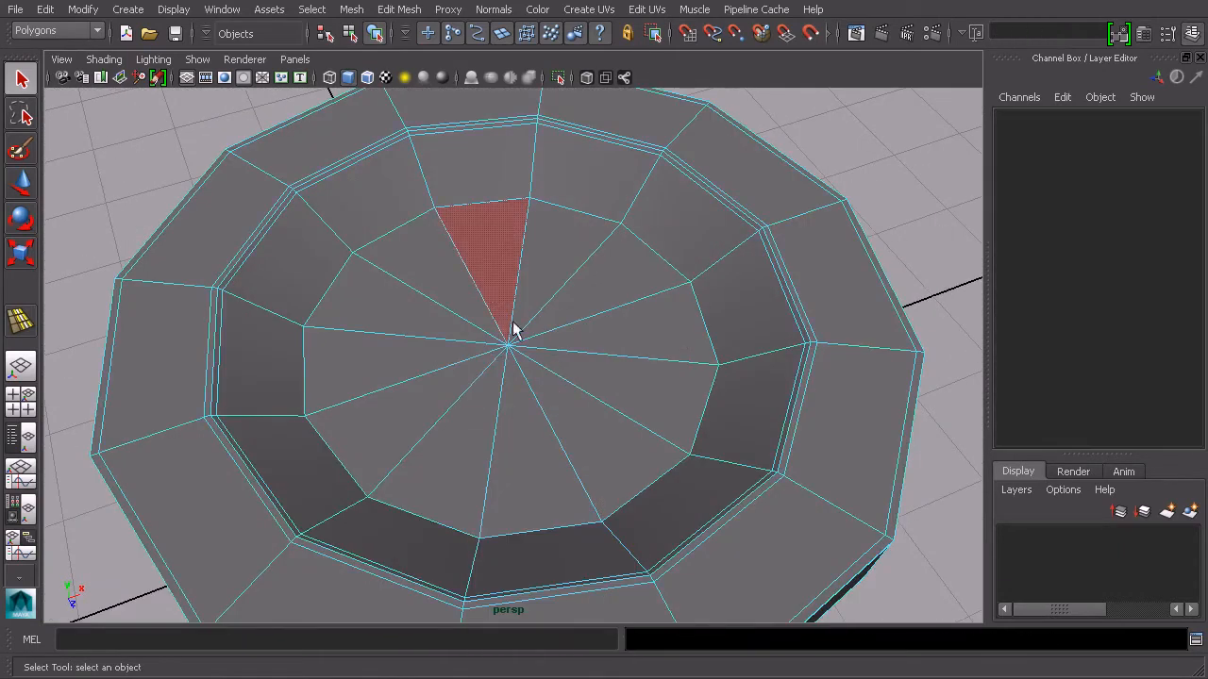
Select the twelve central floor faces of the recess and extrude them downward to deepen the hollow
left_click(484, 280)
left_click(444, 286, "shift")
left_click(406, 318, "shift")
left_click(391, 358, "shift")
left_click(402, 412, "shift")
left_click(462, 444, "shift")
left_click(530, 457, "shift")
left_click(582, 428, "shift")
left_click(626, 381, "shift")
left_click(633, 330, "shift")
left_click(604, 285, "shift")
left_click(550, 268, "shift")
left_click_drag(550, 269, 542, 359, "alt")
left_click(351, 9)
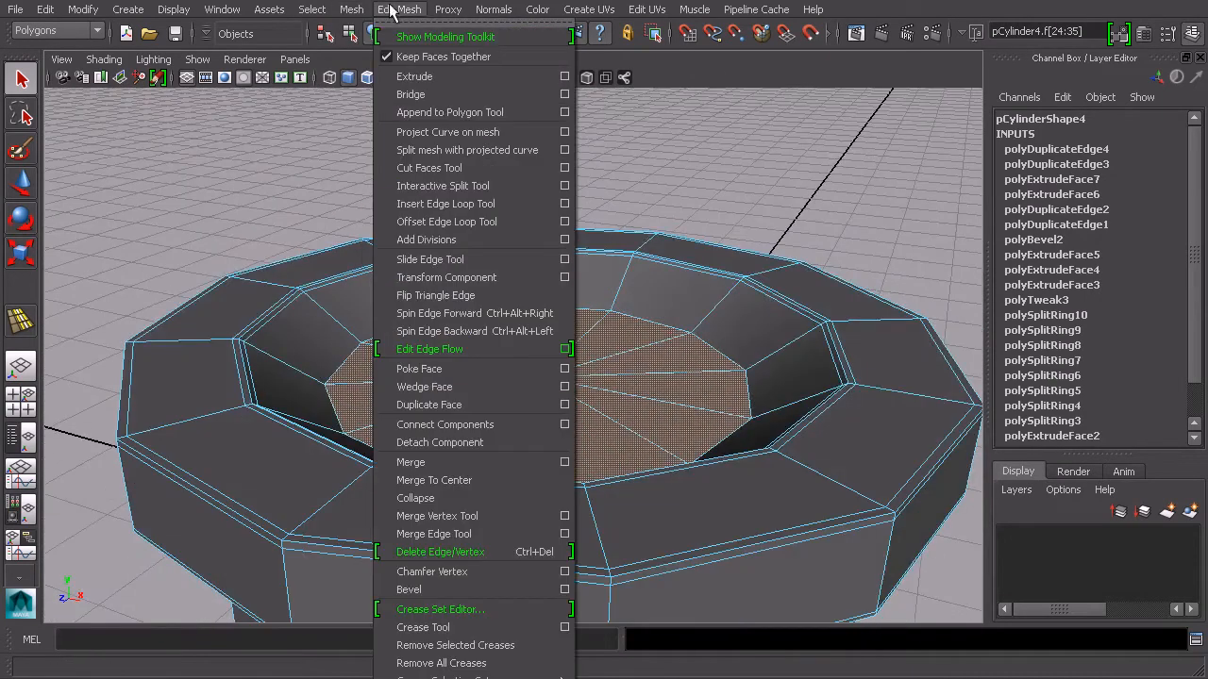
left_click(423, 75)
left_click_drag(566, 246, 619, 421, "alt")
key("F8")
left_click_drag(732, 361, 472, 94, "alt")
Add an offset support edge loop around the rim of the deepened hollow
left_click(415, 9)
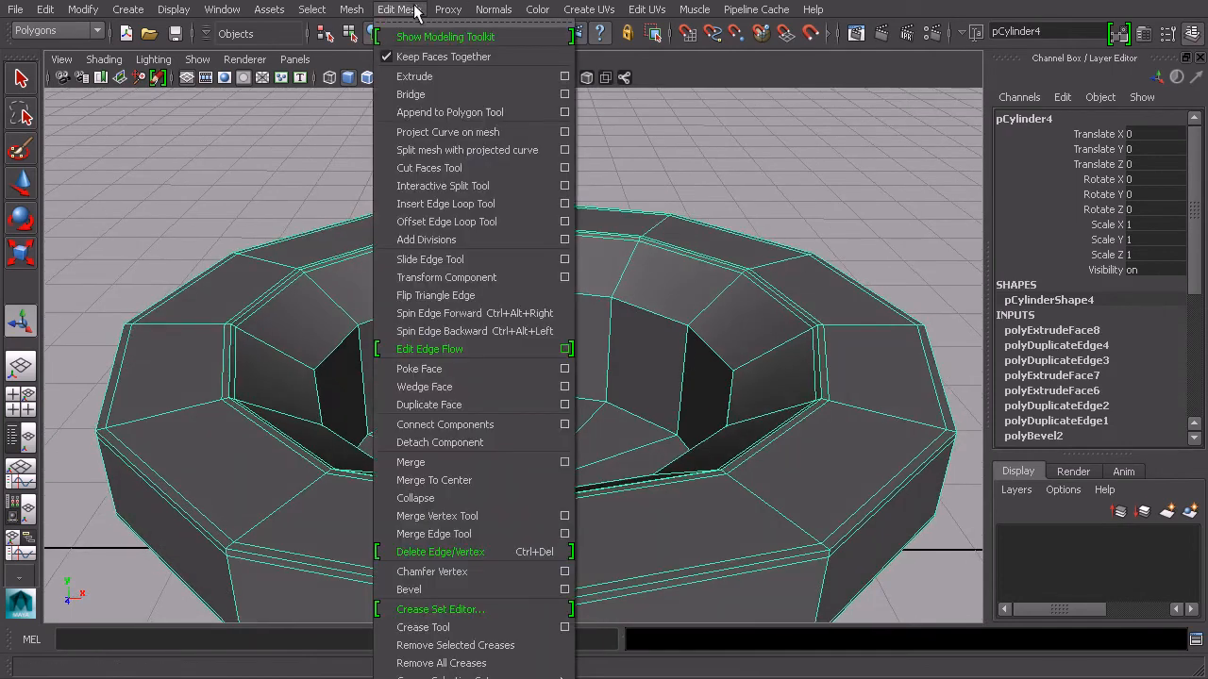
left_click(472, 221)
left_click_drag(592, 306, 698, 127)
left_click(375, 34)
Preview the finished spool with smooth mesh display from several angles
scroll(733, 331, "down", 5)
key("3")
left_click(800, 329)
left_click_drag(359, 195, 463, 277, "alt")
right_click_drag(464, 277, 501, 271, "alt")
mouse_move(501, 272)
left_mouse_down("alt")
mouse_move(574, 280)
mouse_move(497, 288)
left_mouse_up("alt")
left_click_drag(370, 232, 739, 287, "alt")
scroll(739, 288, "down", 4)
left_click_drag(665, 396, 675, 325, "alt")
left_click(418, 13)
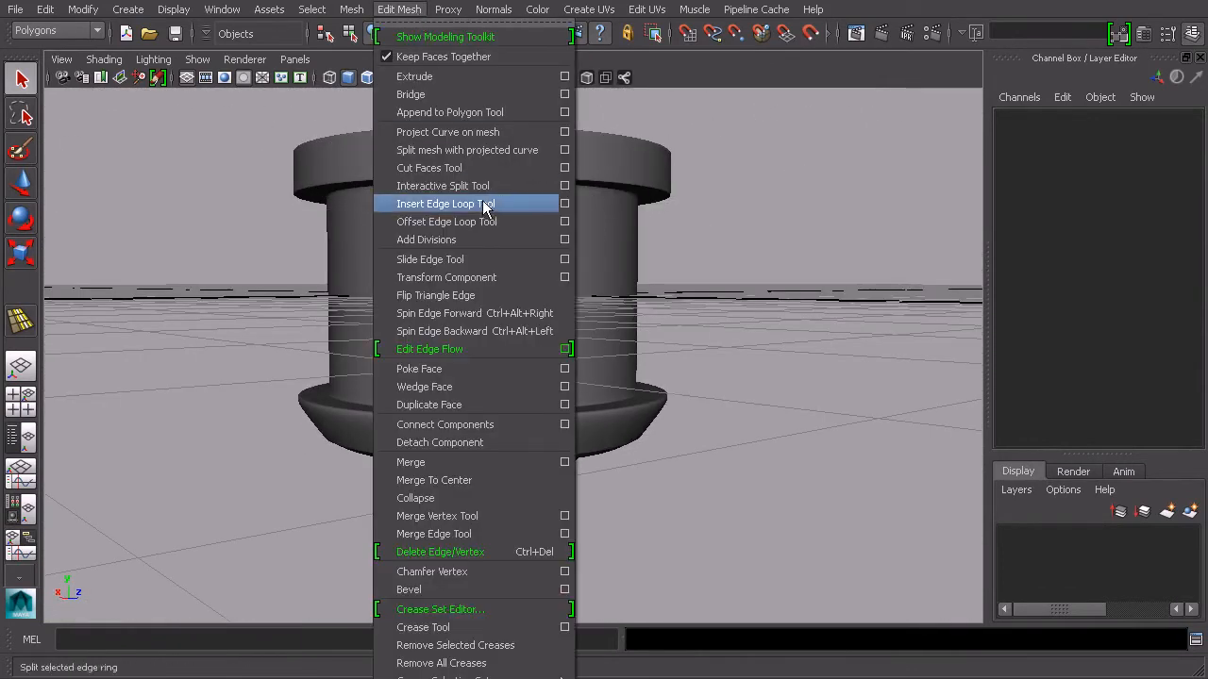
left_click_drag(827, 291, 670, 349, "alt")
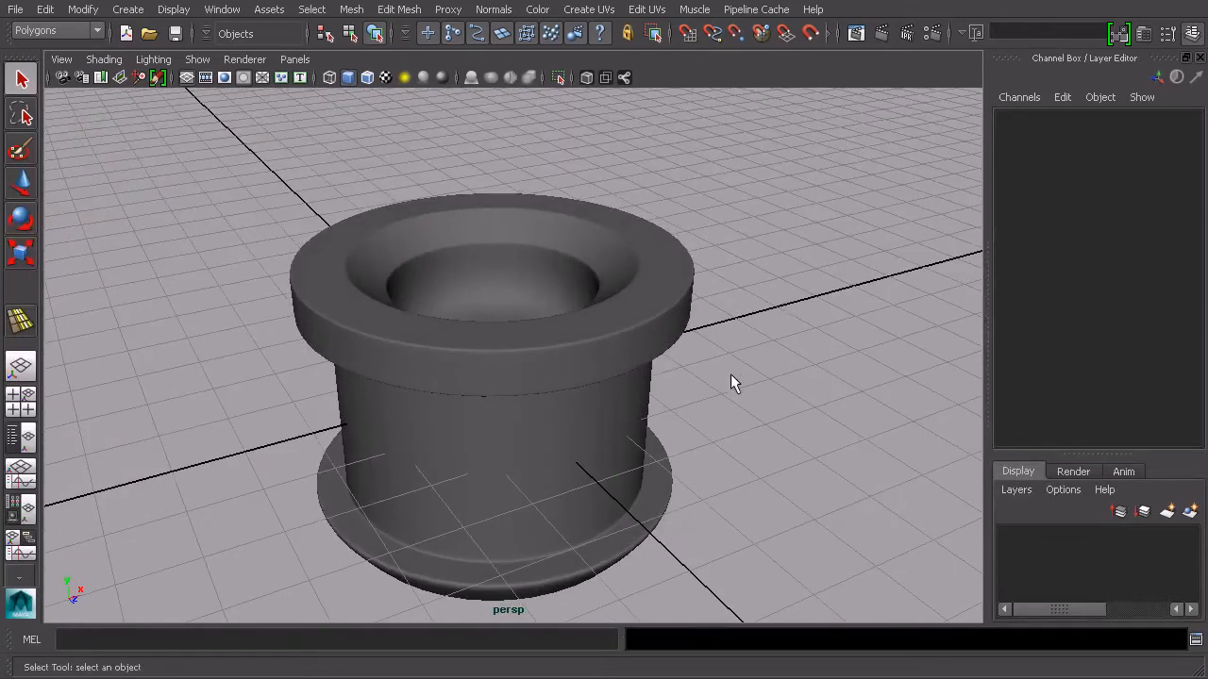
left_click_drag(719, 392, 703, 363, "alt")
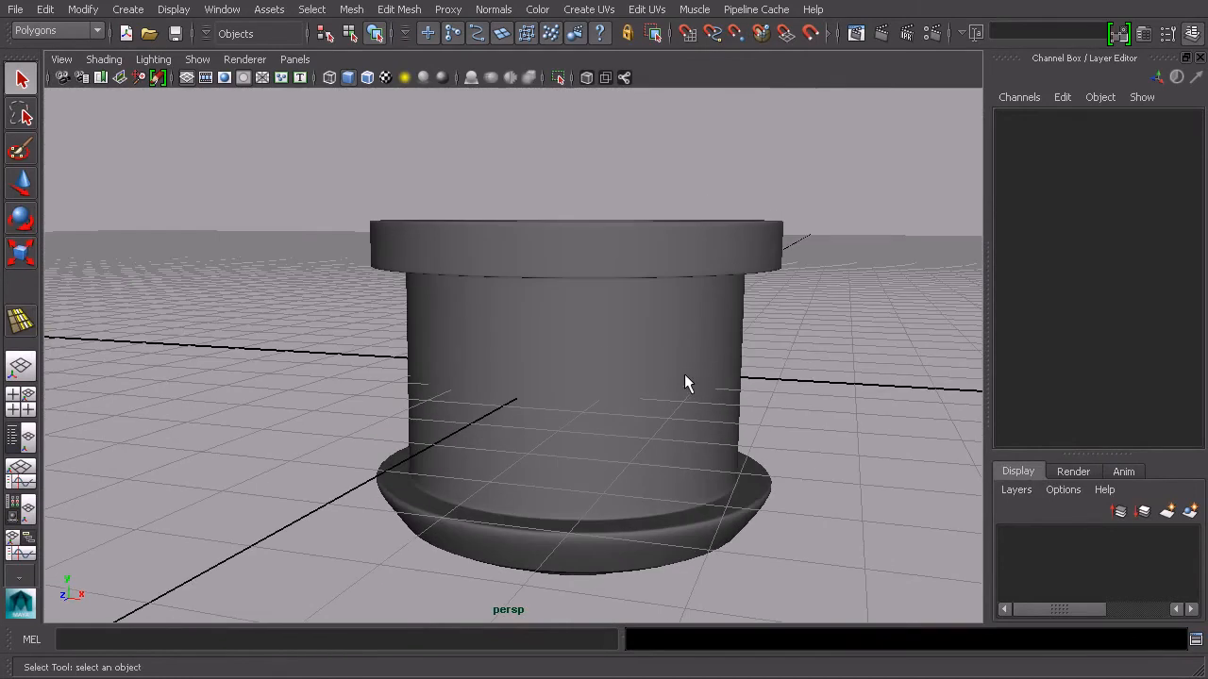
left_click_drag(689, 379, 519, 362, "alt")
scroll(721, 364, "down", 3)
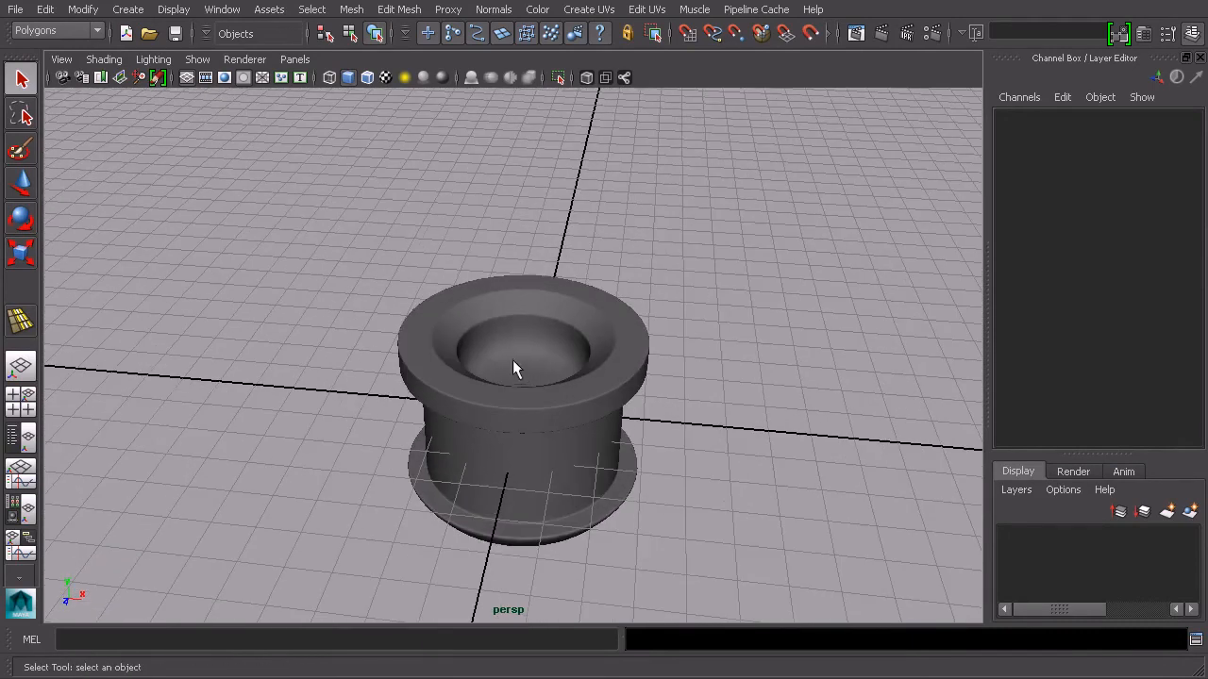
left_click_drag(492, 221, 567, 262, "alt")
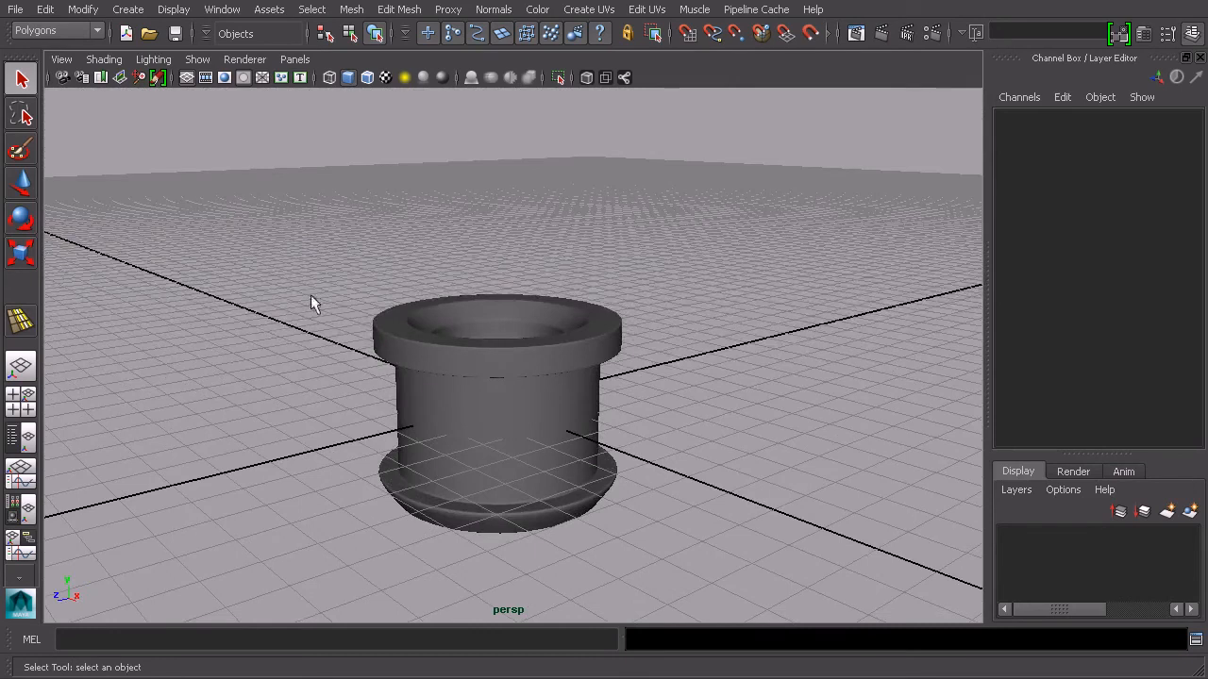
scroll(518, 304, "down", 3)
left_click_drag(518, 304, 567, 301, "alt")
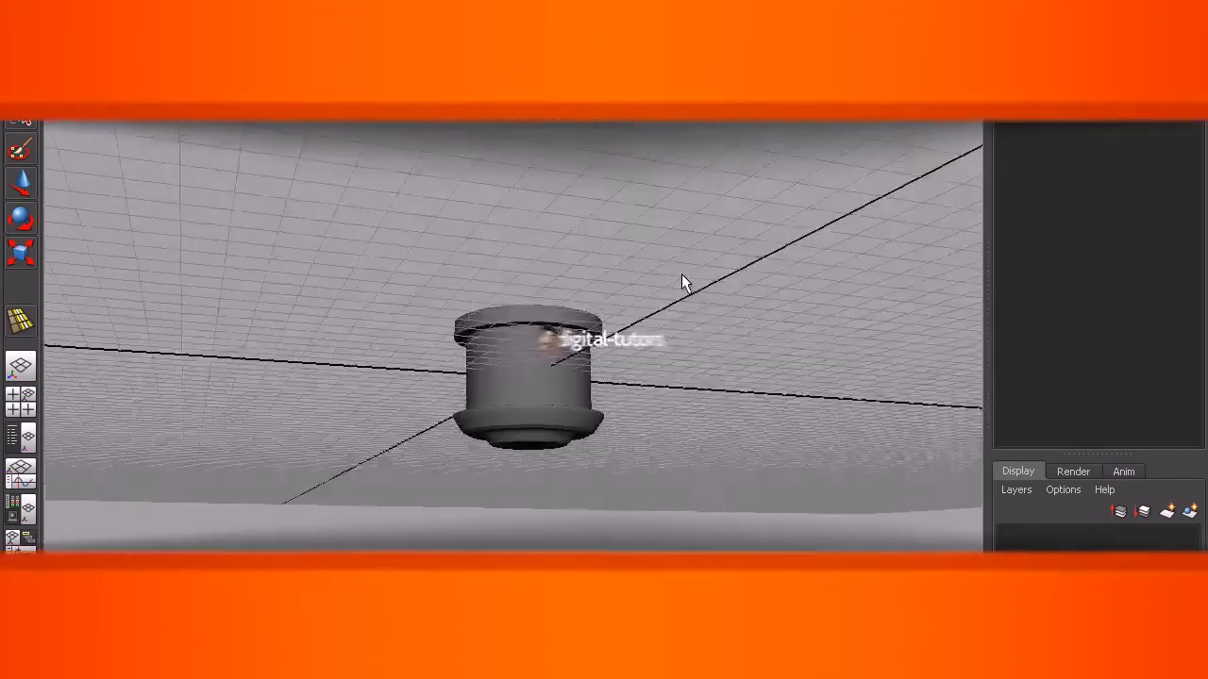